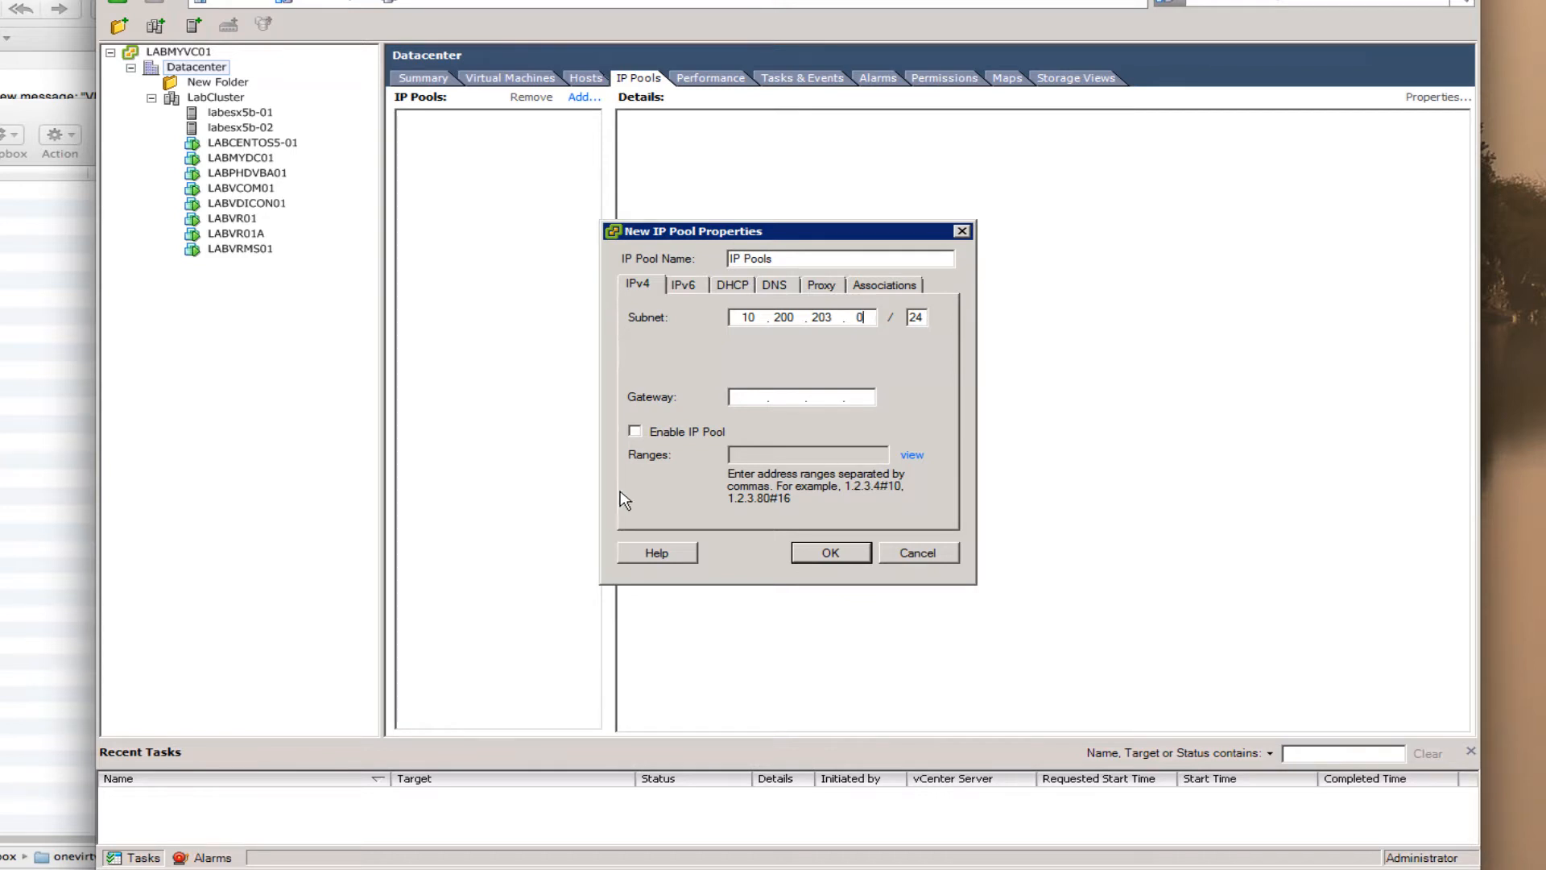
- Set gateway 10.200.203.1, enable the IP pool, and enter range 10.200.203.100#10, previewing its addresses
{"action": "left_click", "coordinate": [757, 400]}
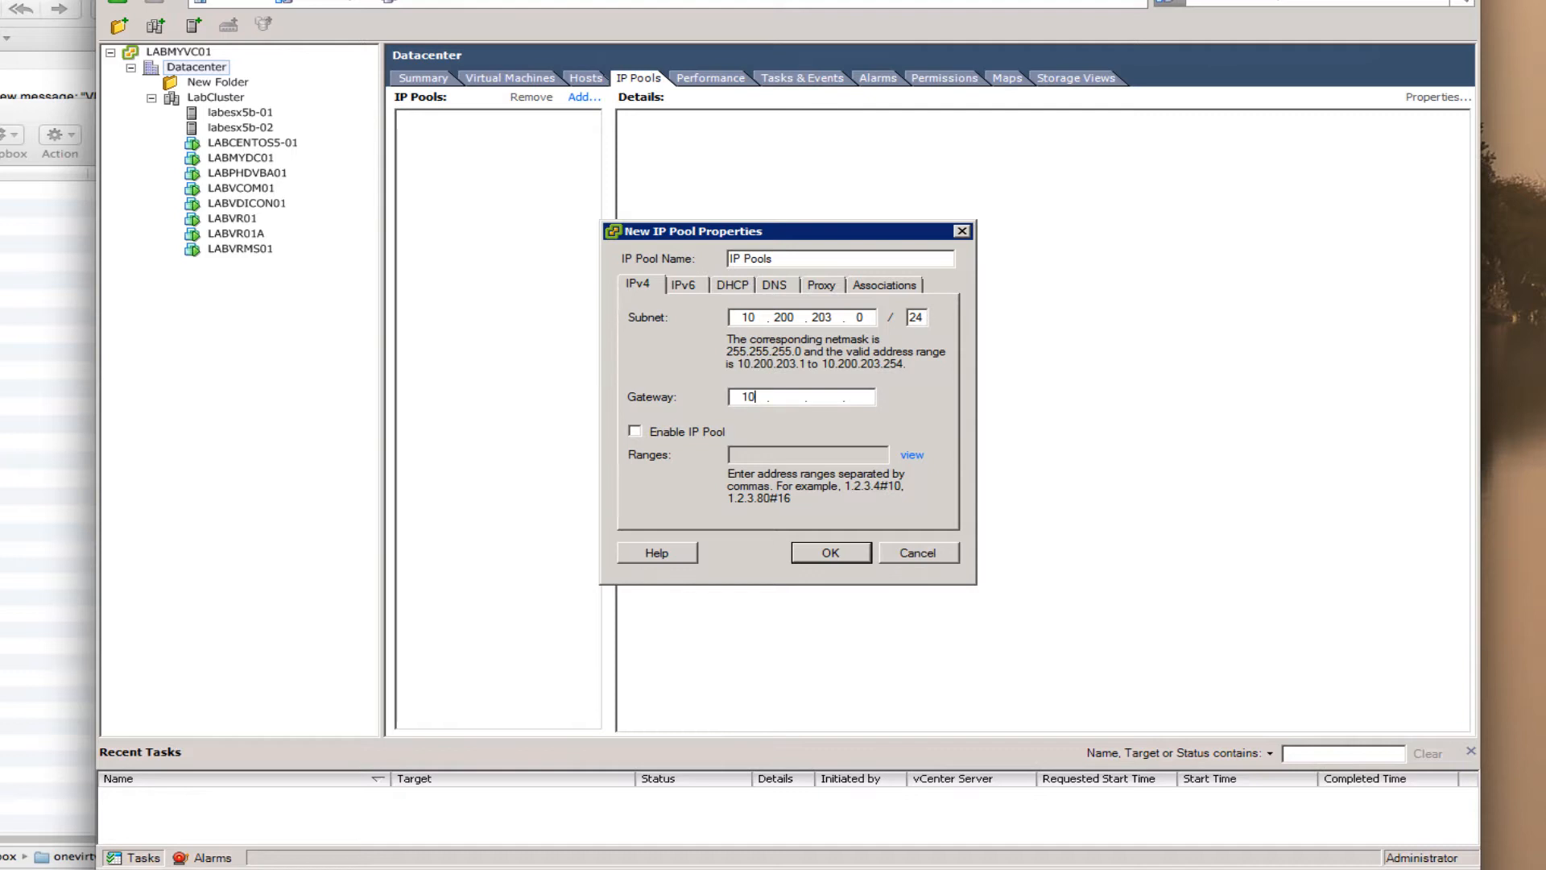
{"action": "type", "text": "10.200.203"}
{"action": "left_click", "coordinate": [636, 432]}
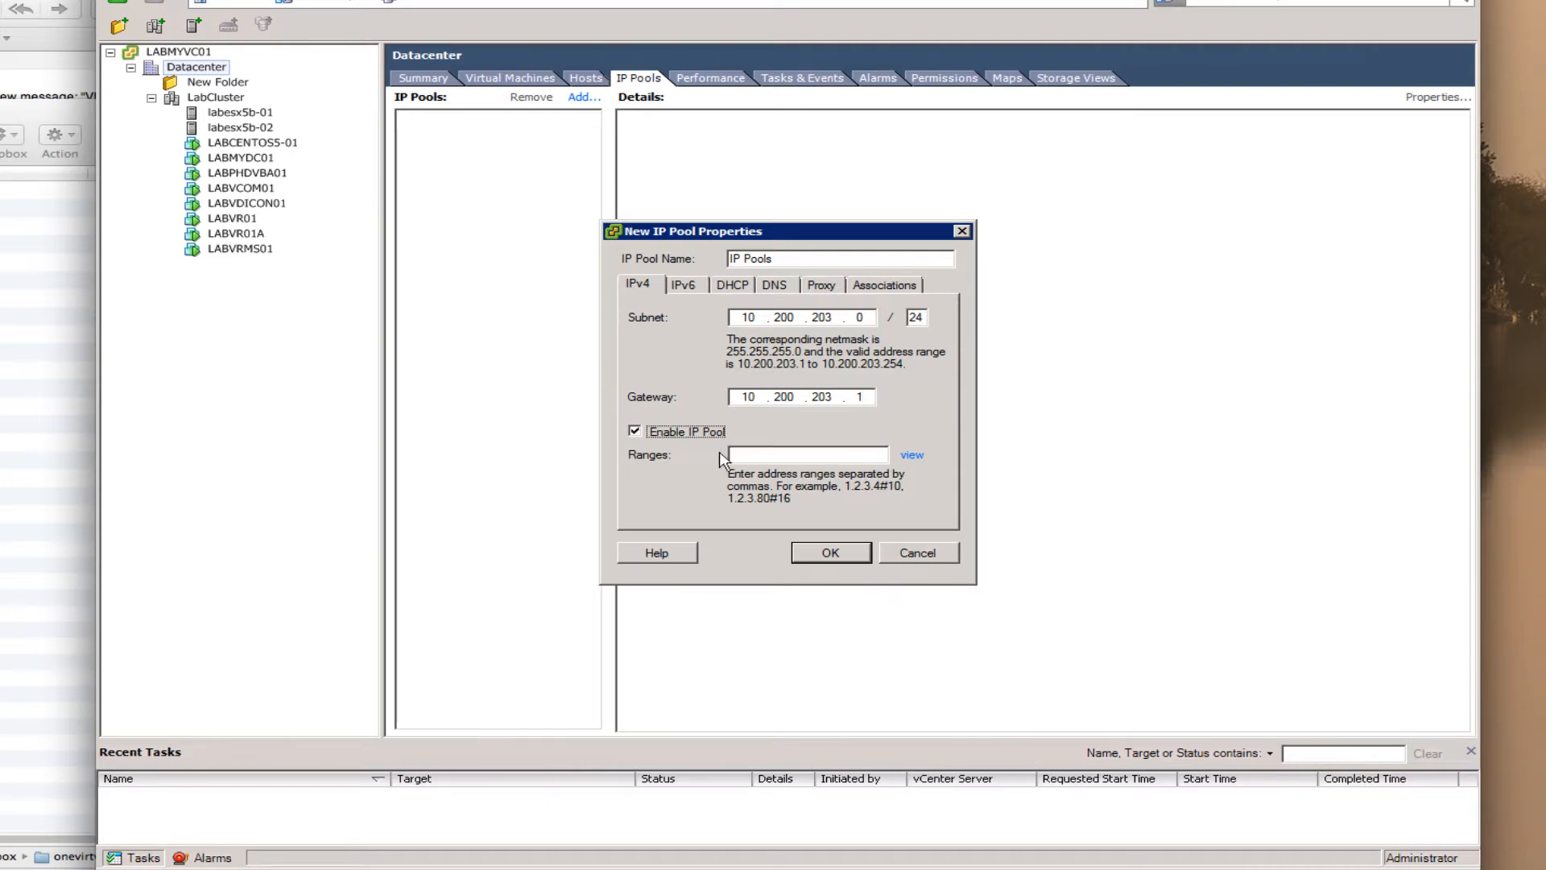
{"action": "left_click", "coordinate": [768, 462]}
{"action": "type", "text": "10.200.203.100#10"}
{"action": "left_click", "coordinate": [912, 455]}
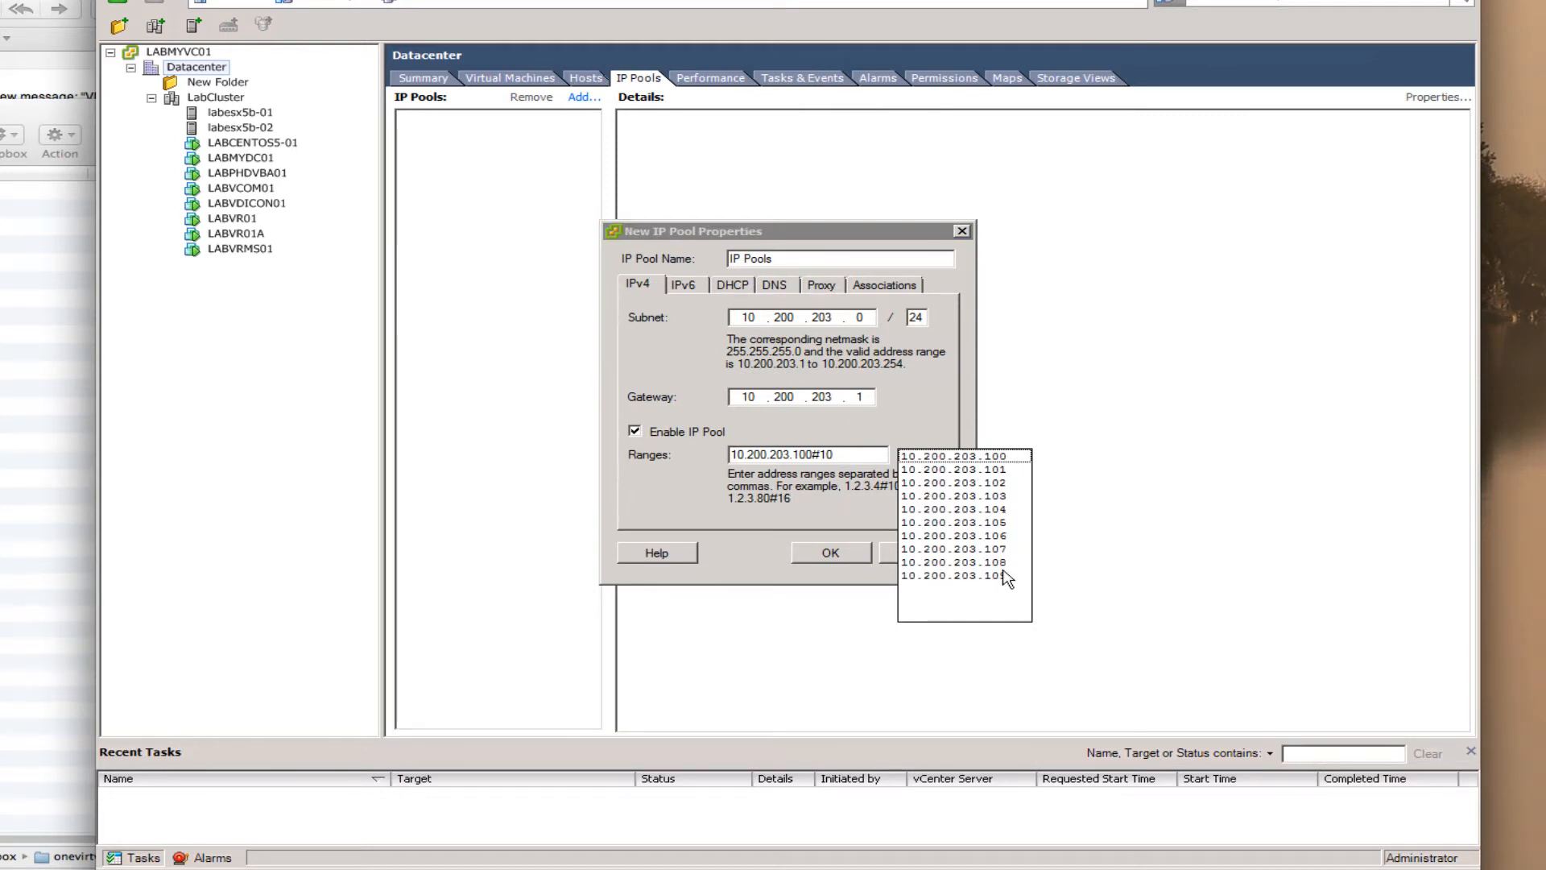
{"action": "left_click", "coordinate": [819, 512]}
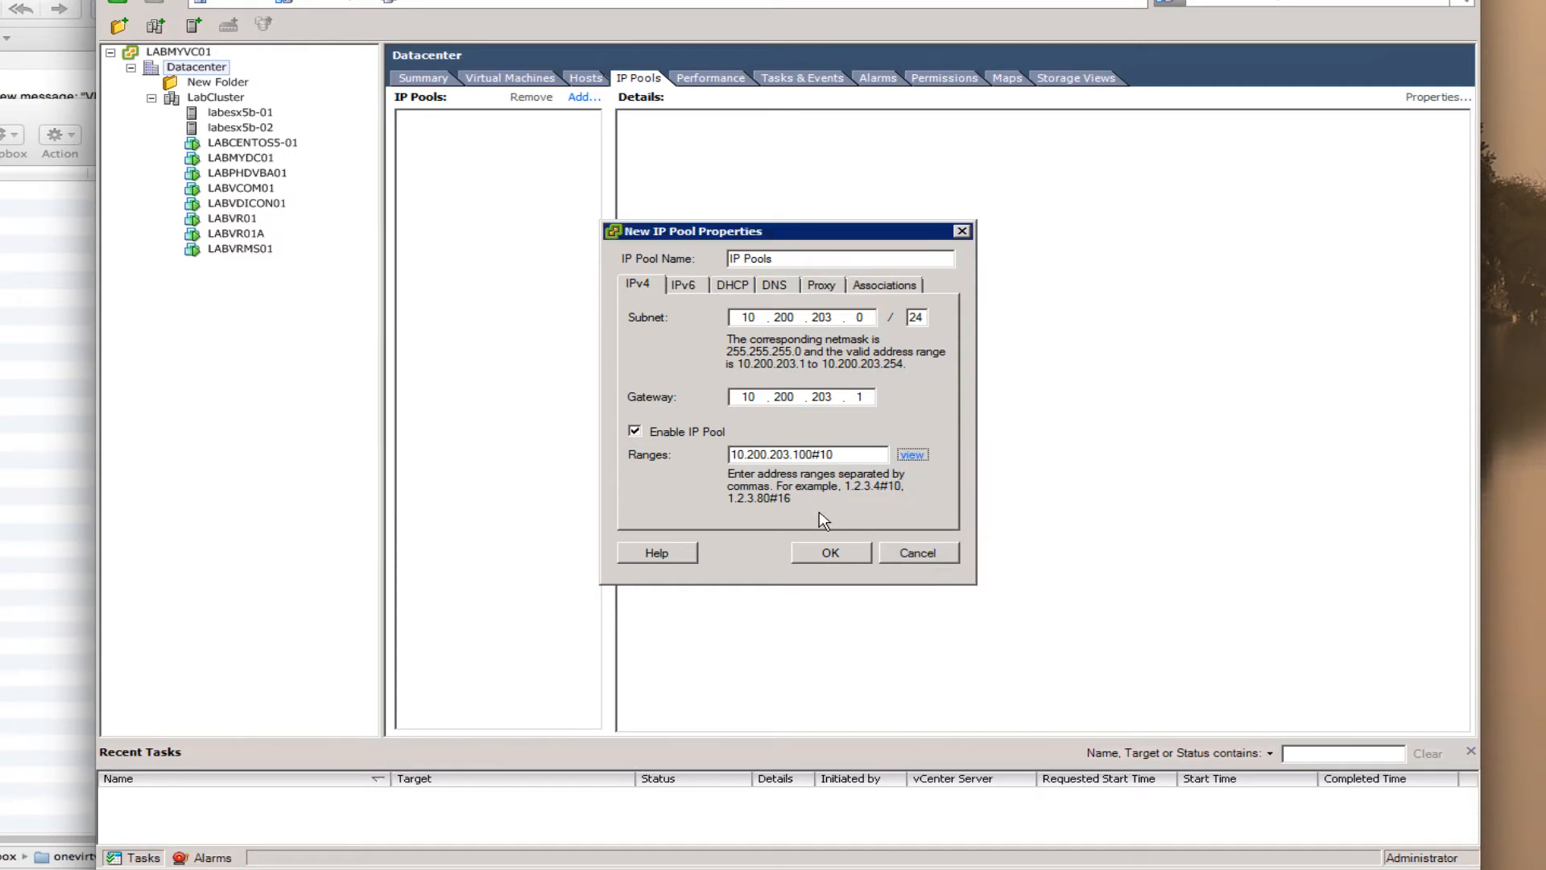
- Review the IPv6 and DHCP settings, then enter myvlab.org as the DNS domain
{"action": "left_click", "coordinate": [697, 287]}
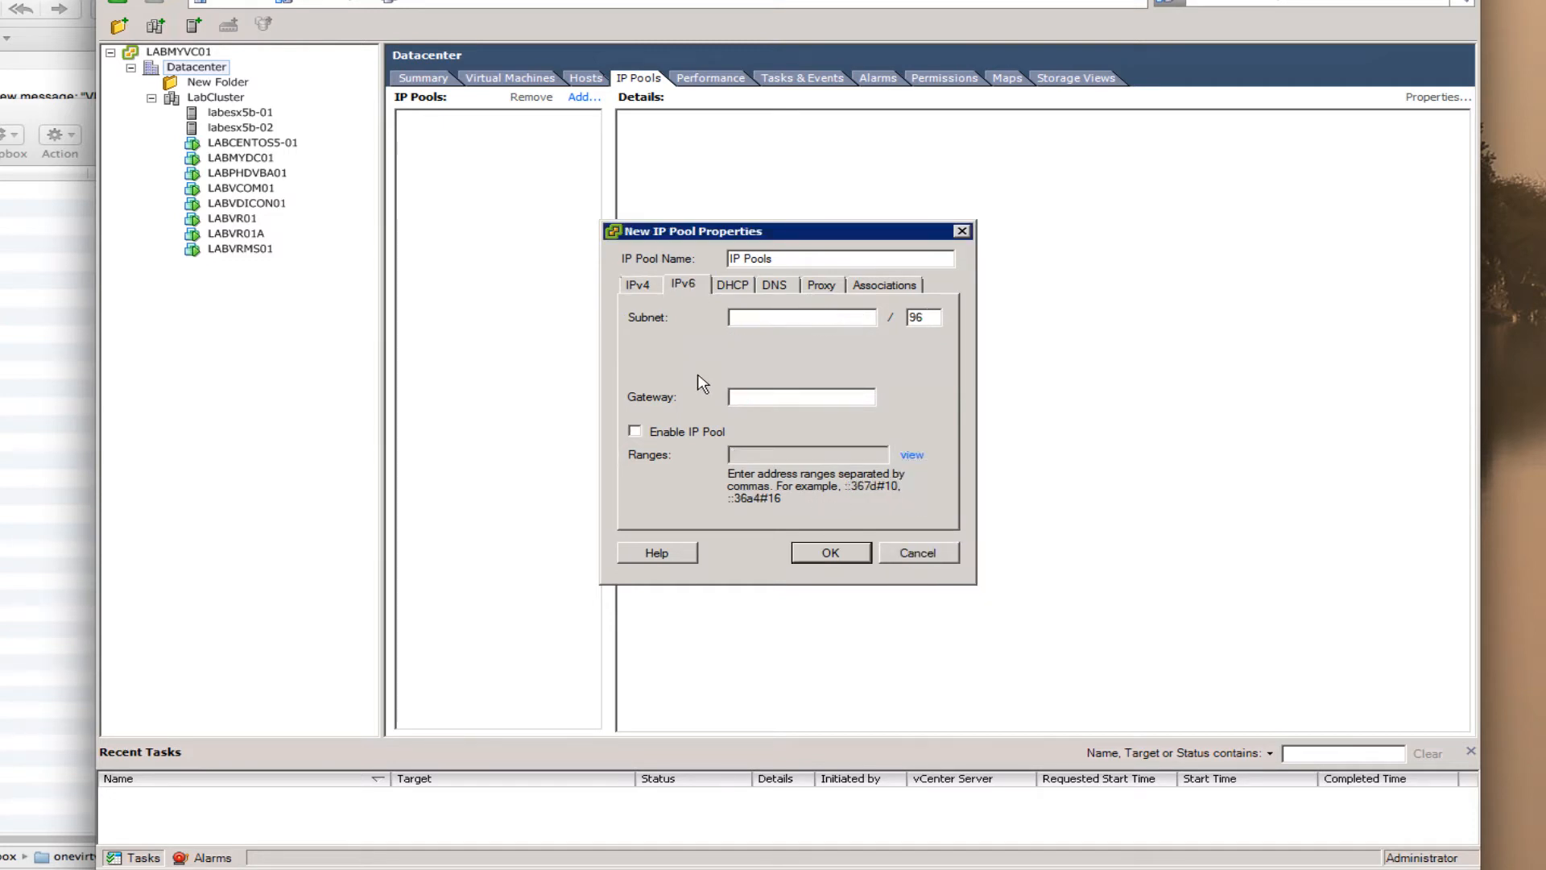
{"action": "left_click", "coordinate": [732, 287]}
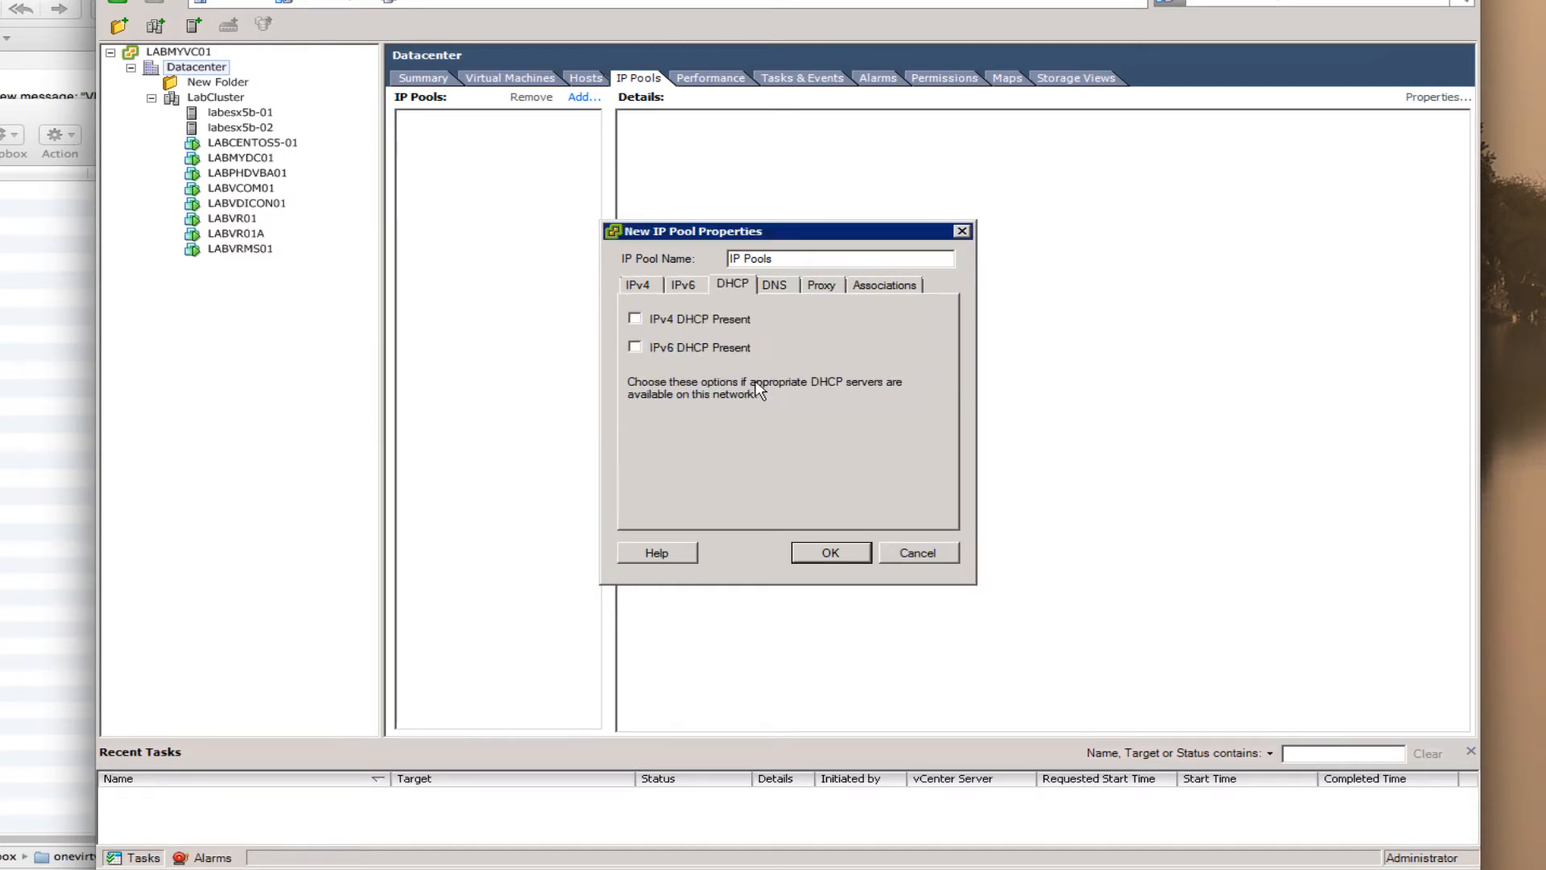
{"action": "left_click", "coordinate": [774, 286]}
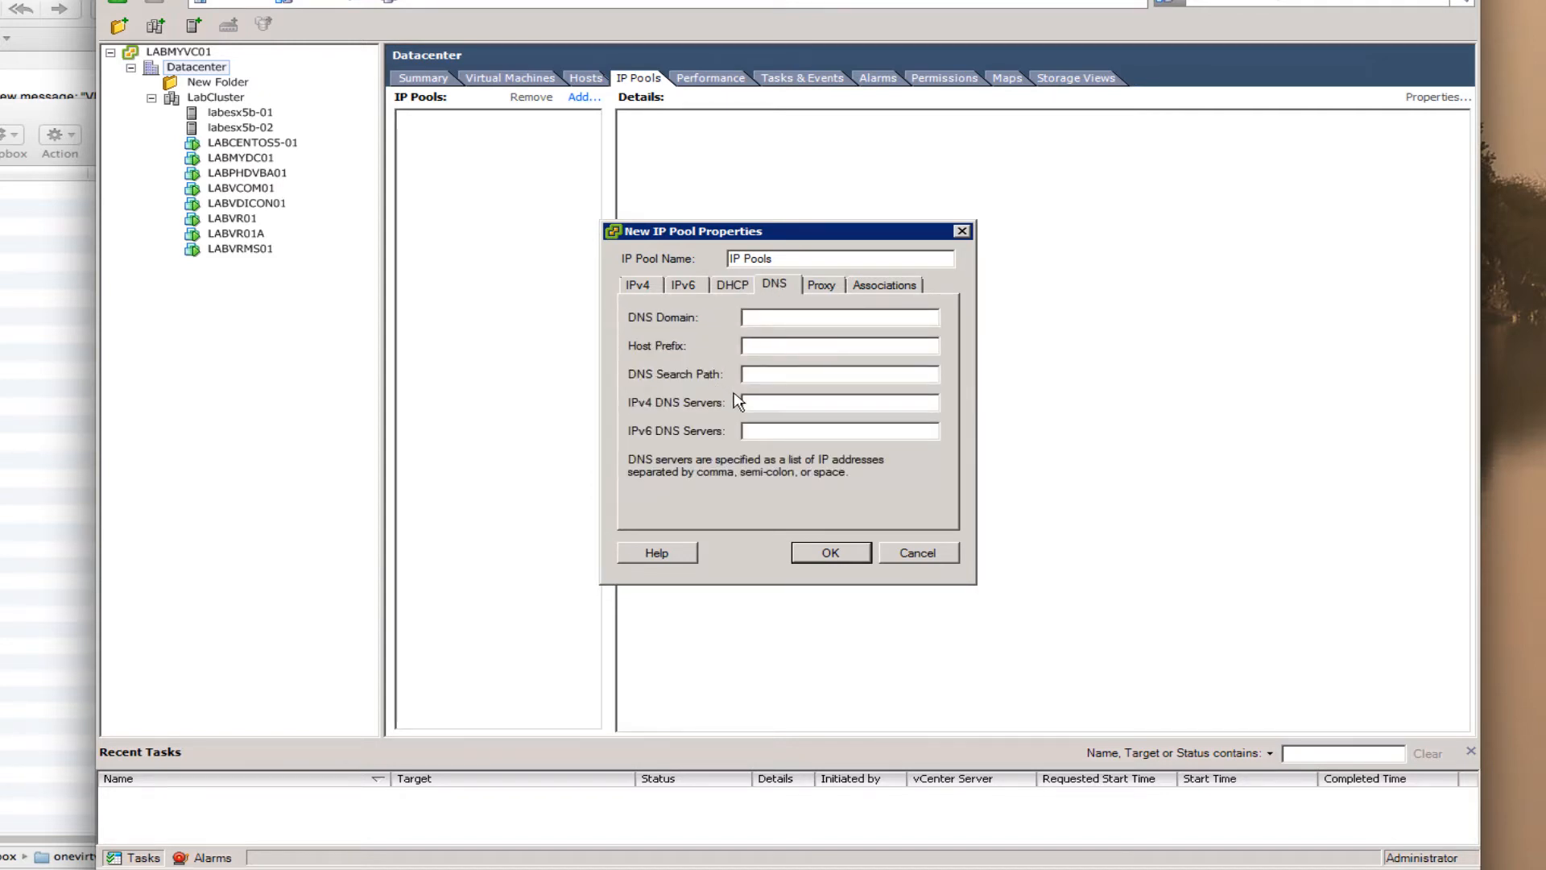
{"action": "left_click", "coordinate": [742, 320]}
{"action": "type", "text": "vlab.org"}
- Copy myvlab.org into the DNS search path and add IPv4 DNS server 10.200.203.12
{"action": "key", "text": "shift+Home"}
{"action": "key", "text": "ctrl+c"}
{"action": "left_click", "coordinate": [770, 375]}
{"action": "key", "text": "ctrl+v"}
{"action": "key", "text": "Tab"}
{"action": "type", "text": "10."}
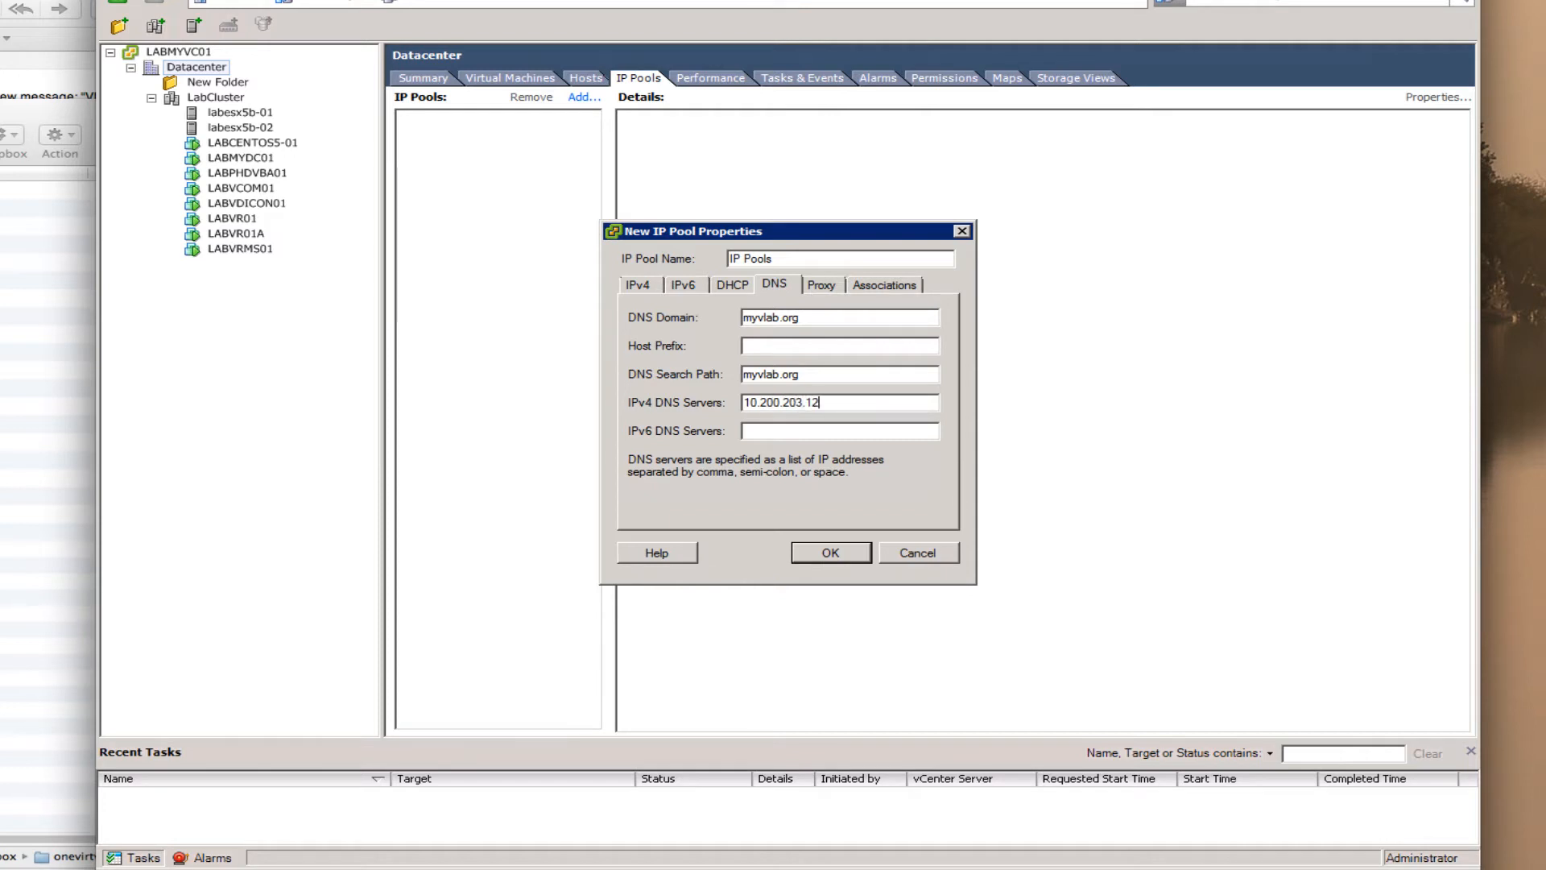
- Check the Proxy settings, tick VM Network VLAN35 under Associations, and confirm the new IP pool
{"action": "left_click", "coordinate": [822, 287]}
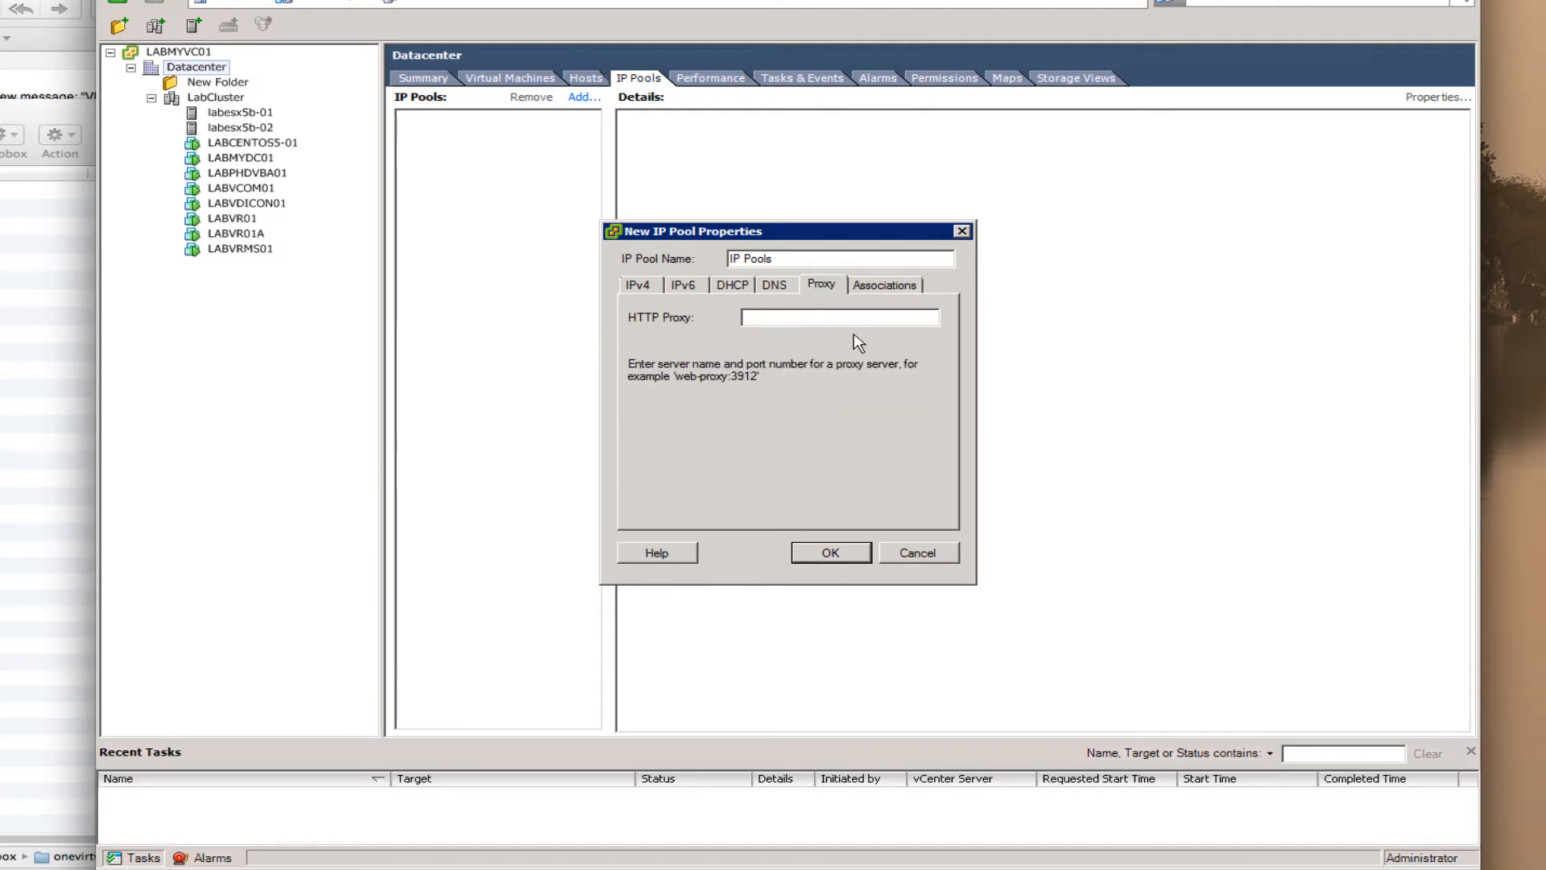
{"action": "left_click", "coordinate": [877, 285]}
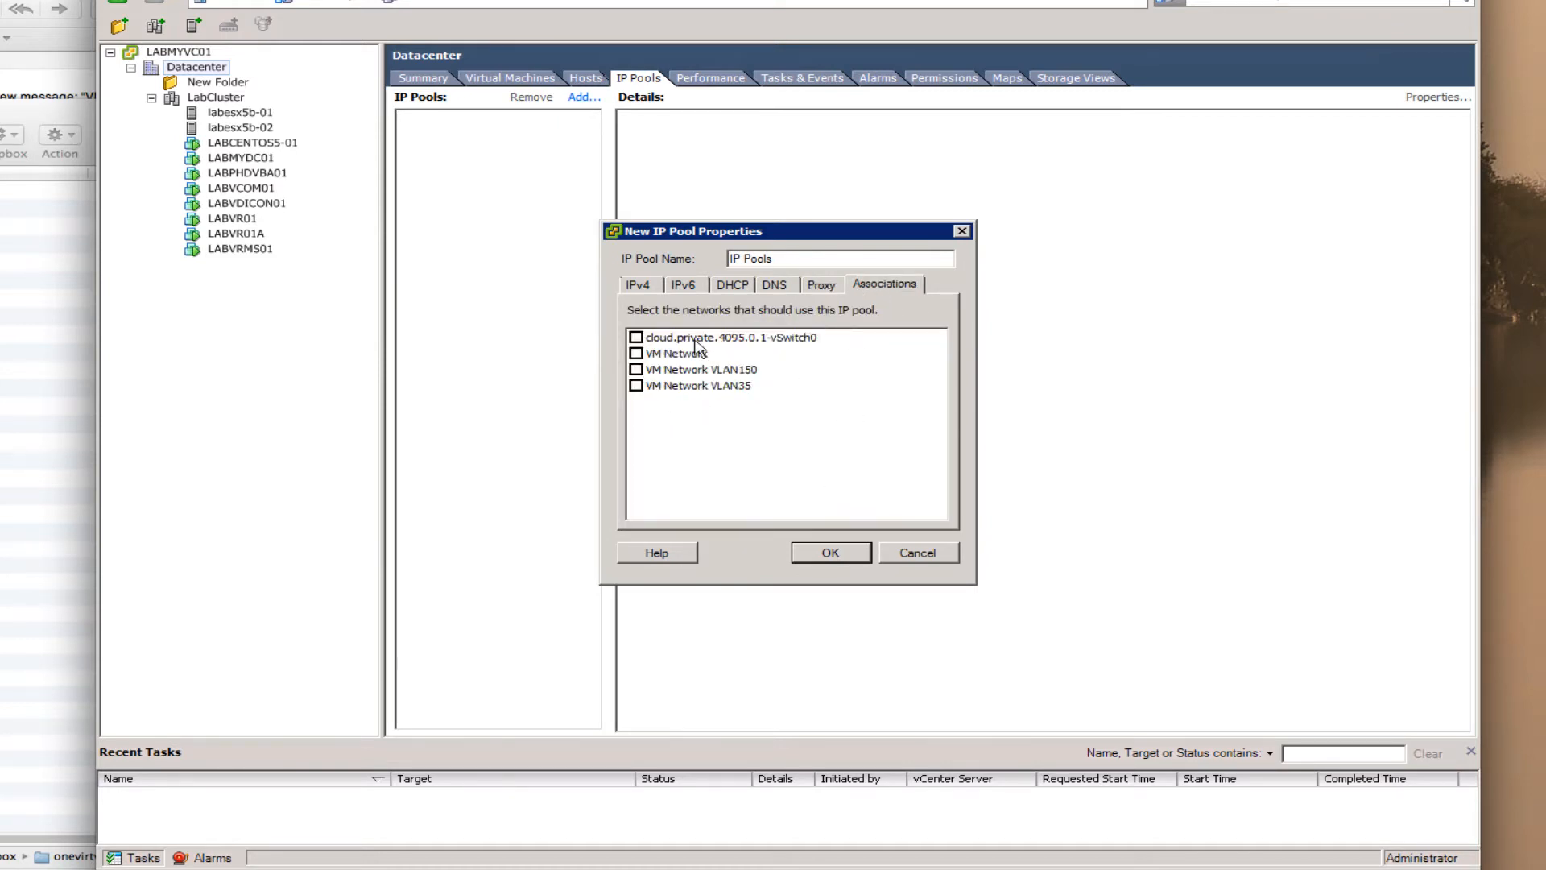
{"action": "left_click", "coordinate": [637, 385]}
{"action": "left_click", "coordinate": [832, 557]}
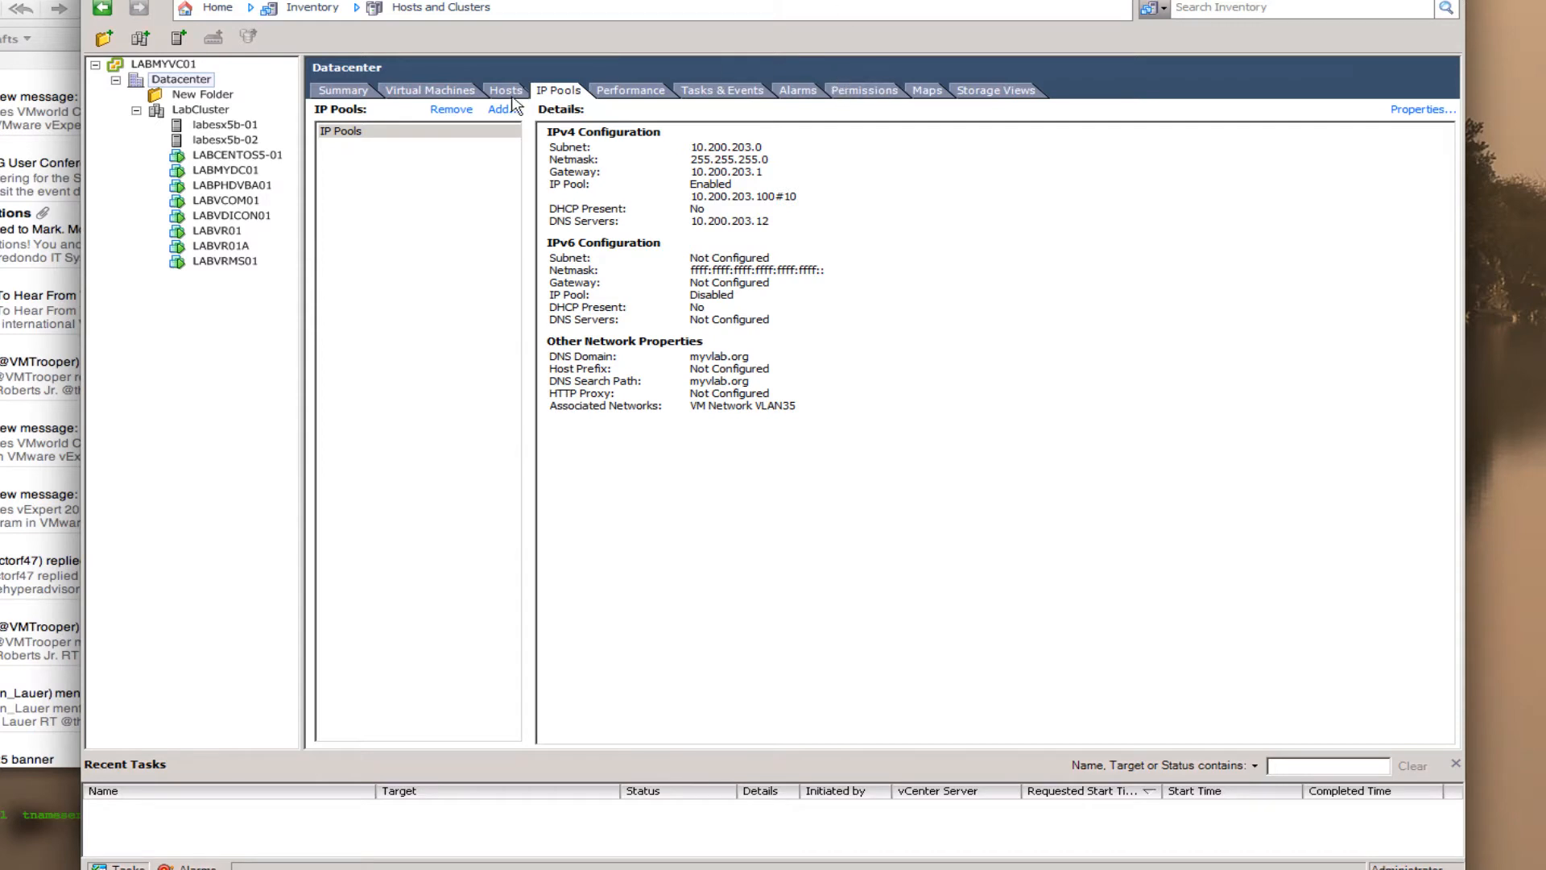
- Start Deploy OVF Template and verify the source path E:\temp\VMware-vcops-5.0.0.0-554150-vapp.ova
{"action": "left_click", "coordinate": [101, 2]}
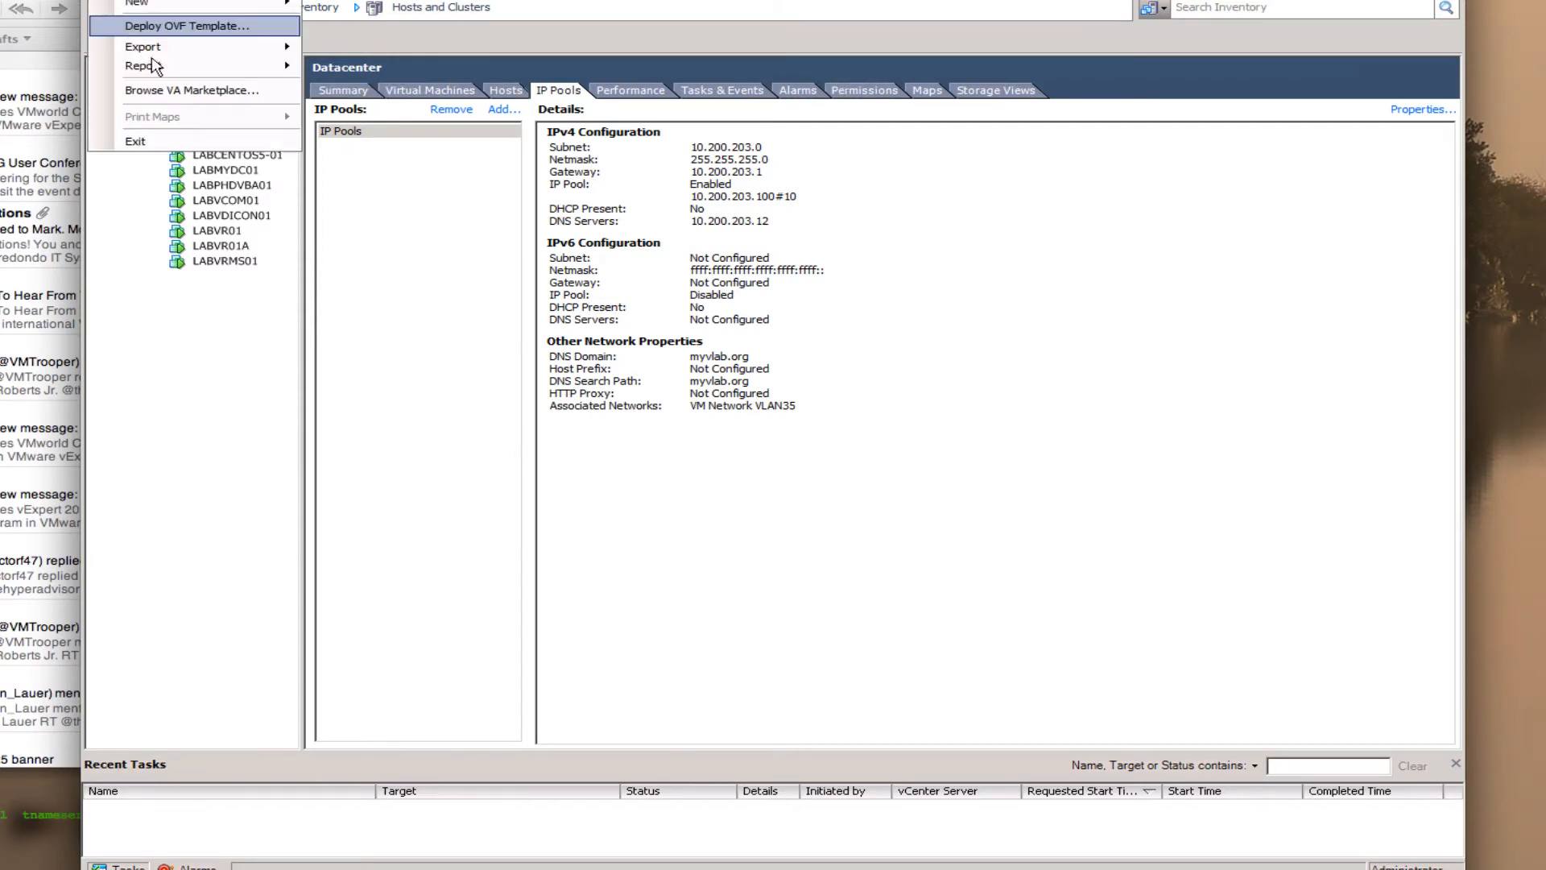
{"action": "left_click", "coordinate": [170, 27]}
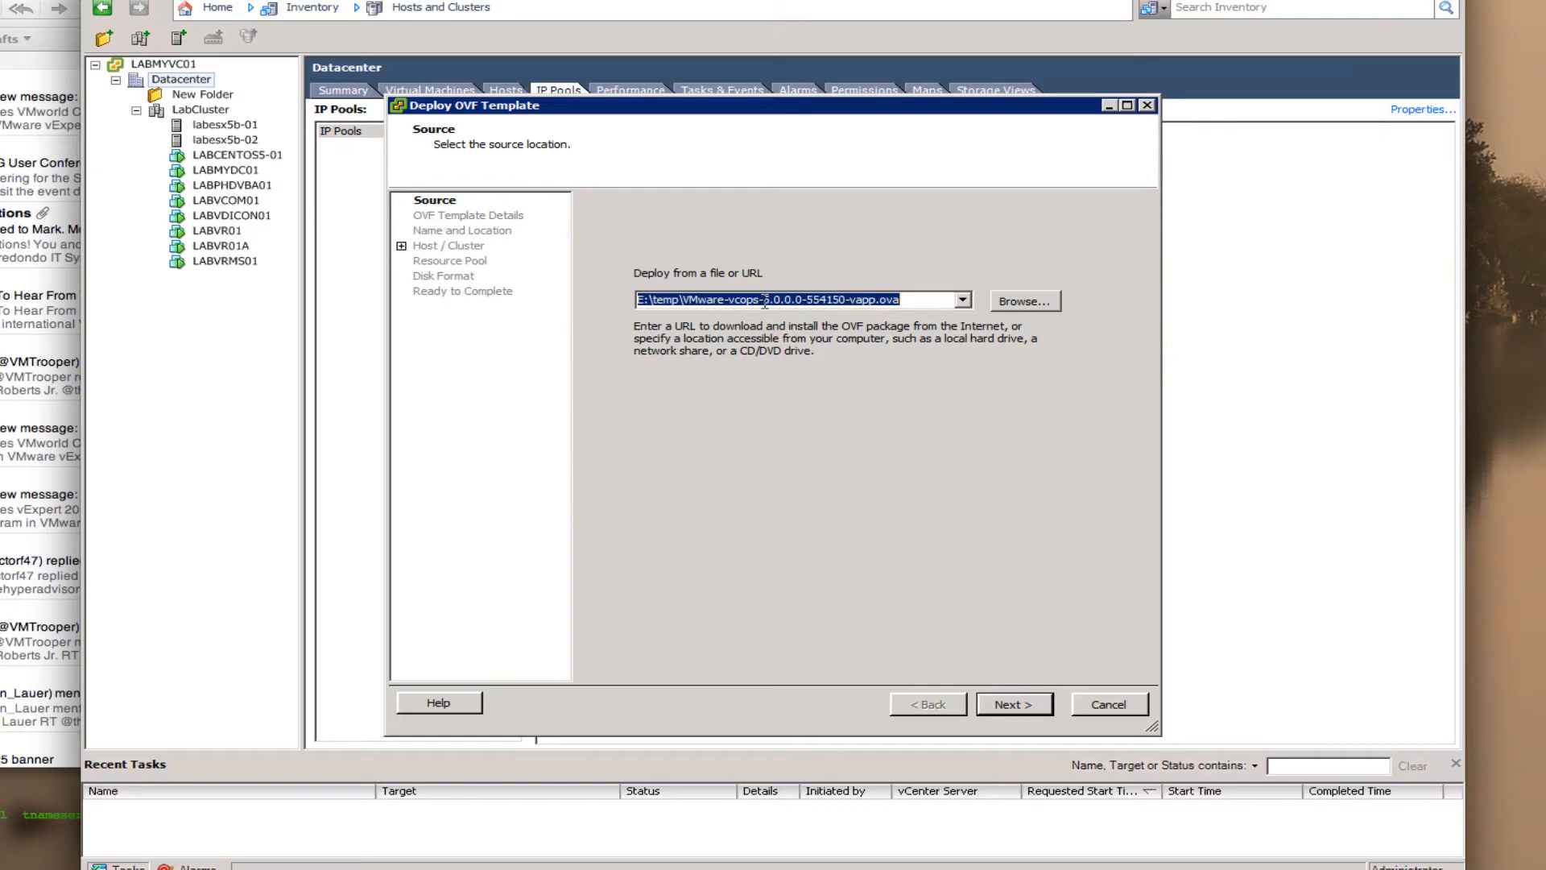
{"action": "double_click", "coordinate": [842, 302]}
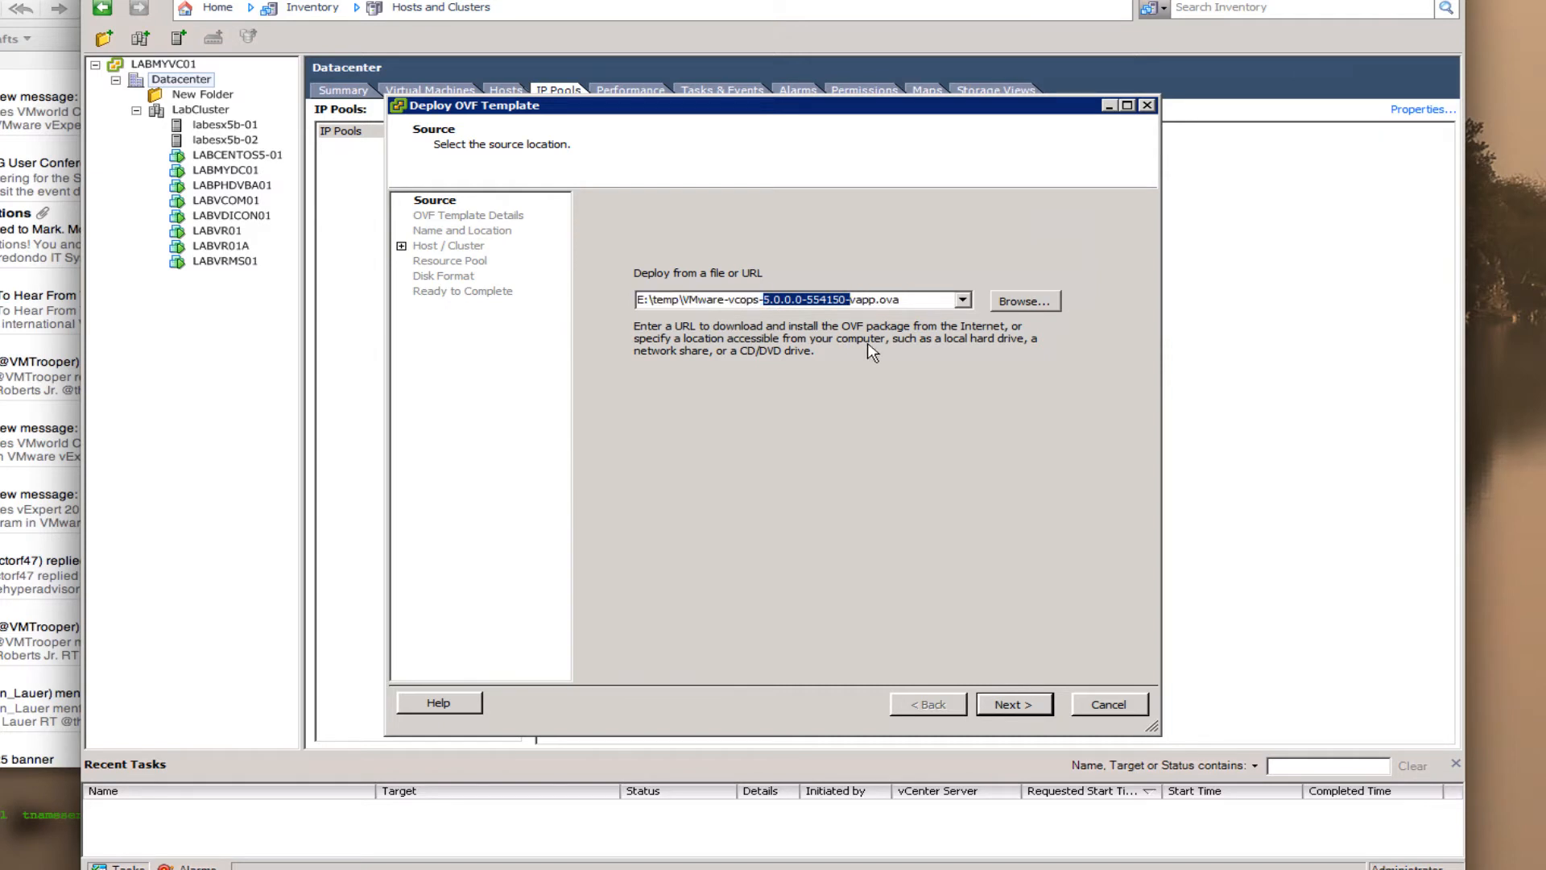
{"action": "left_click", "coordinate": [915, 302]}
{"action": "left_click_drag", "start_coordinate": [915, 302], "coordinate": [690, 306]}
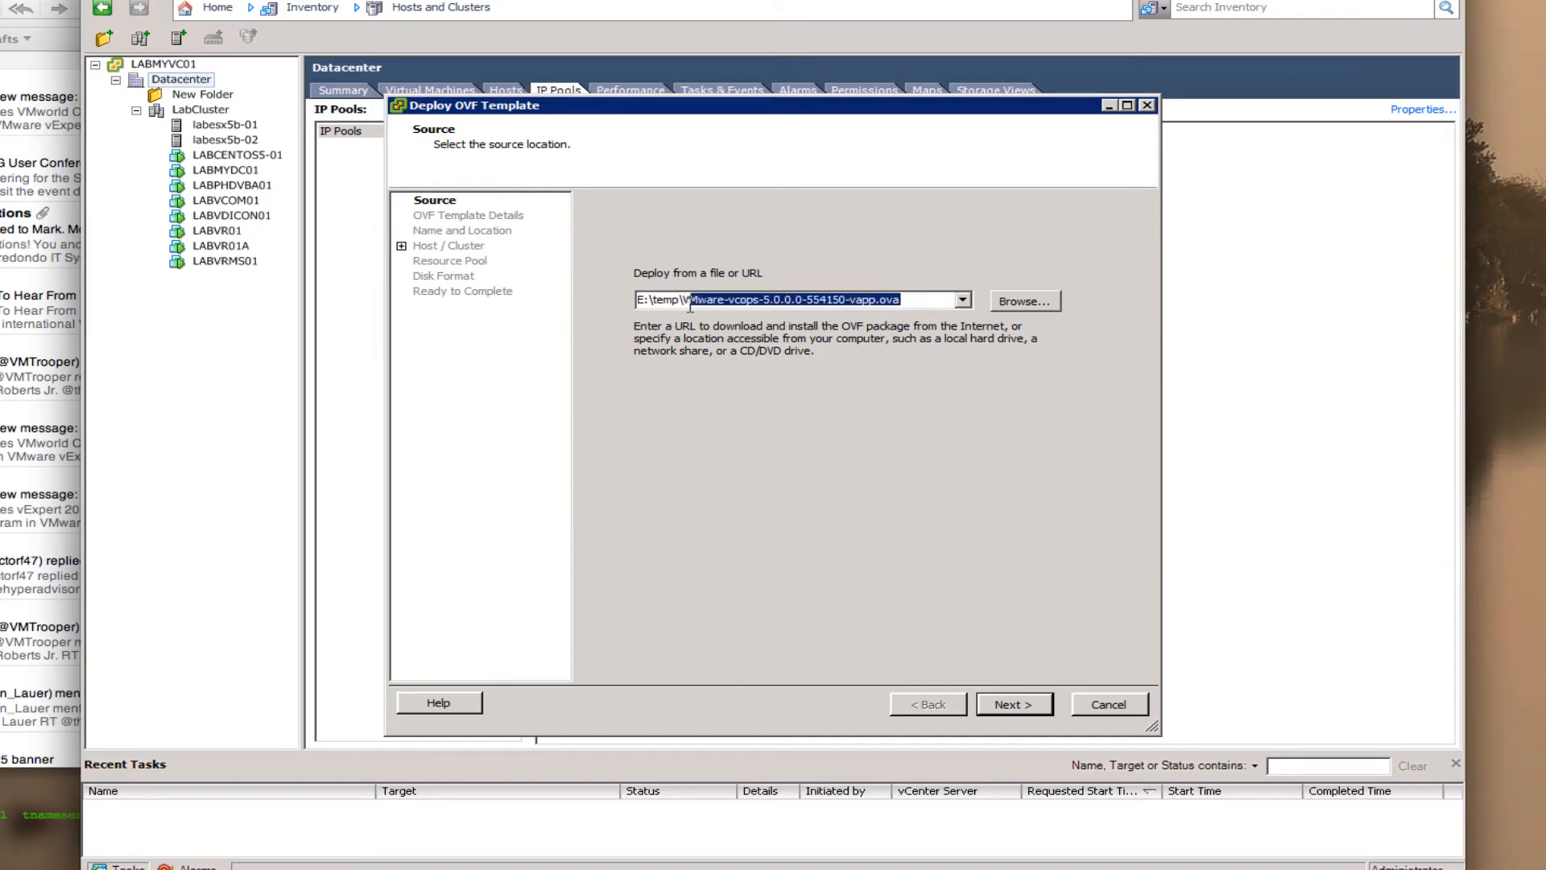
{"action": "double_click", "coordinate": [874, 300]}
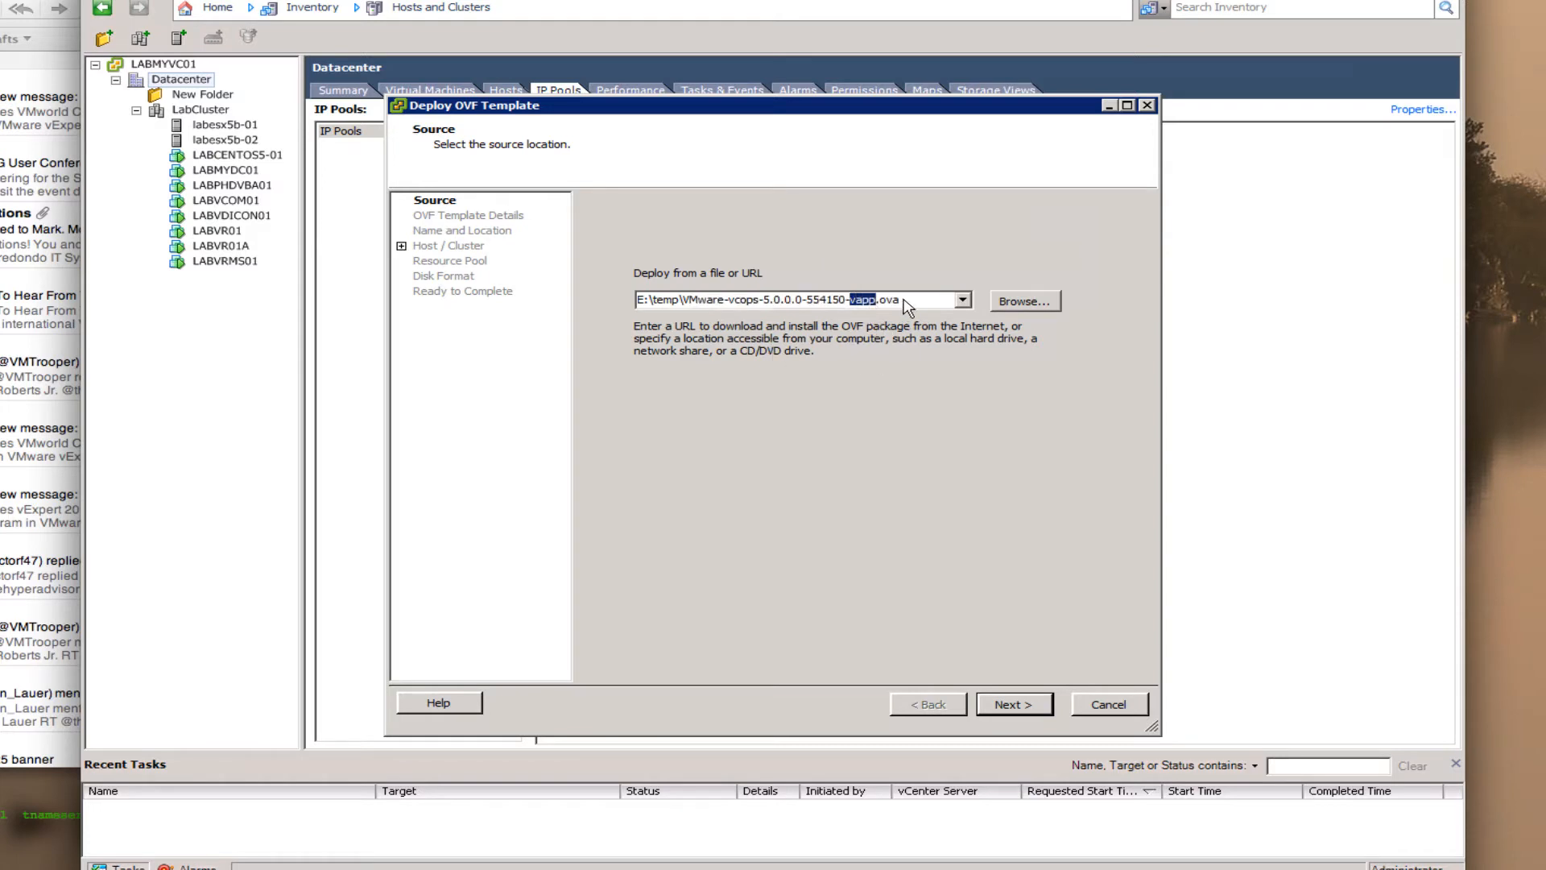
{"action": "left_click", "coordinate": [905, 304]}
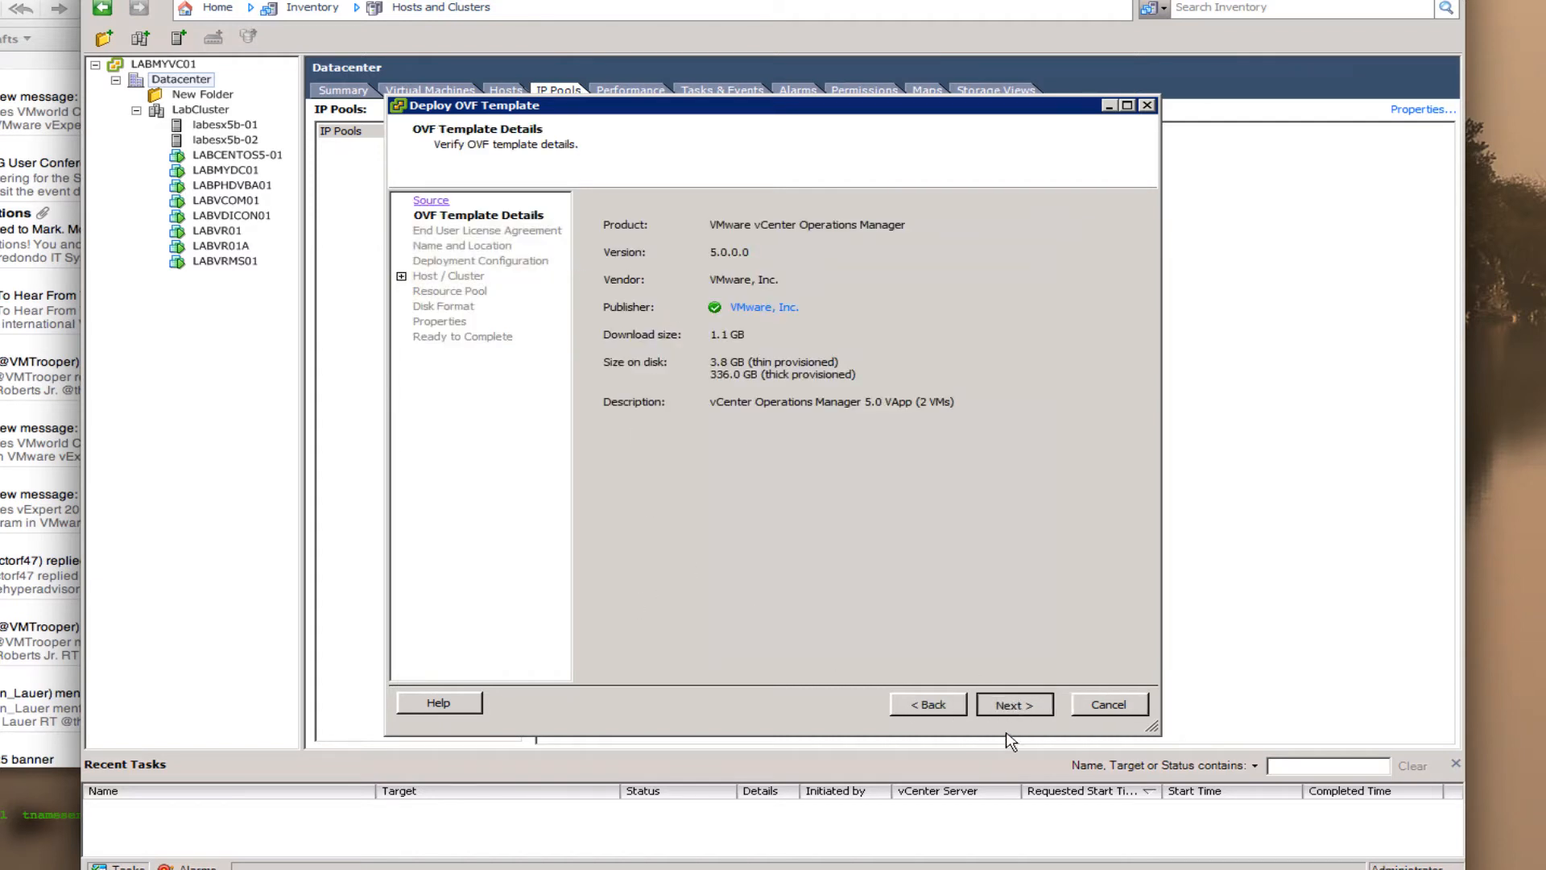
- Accept the license agreement and name the vApp vCOPS
{"action": "left_click", "coordinate": [1014, 704]}
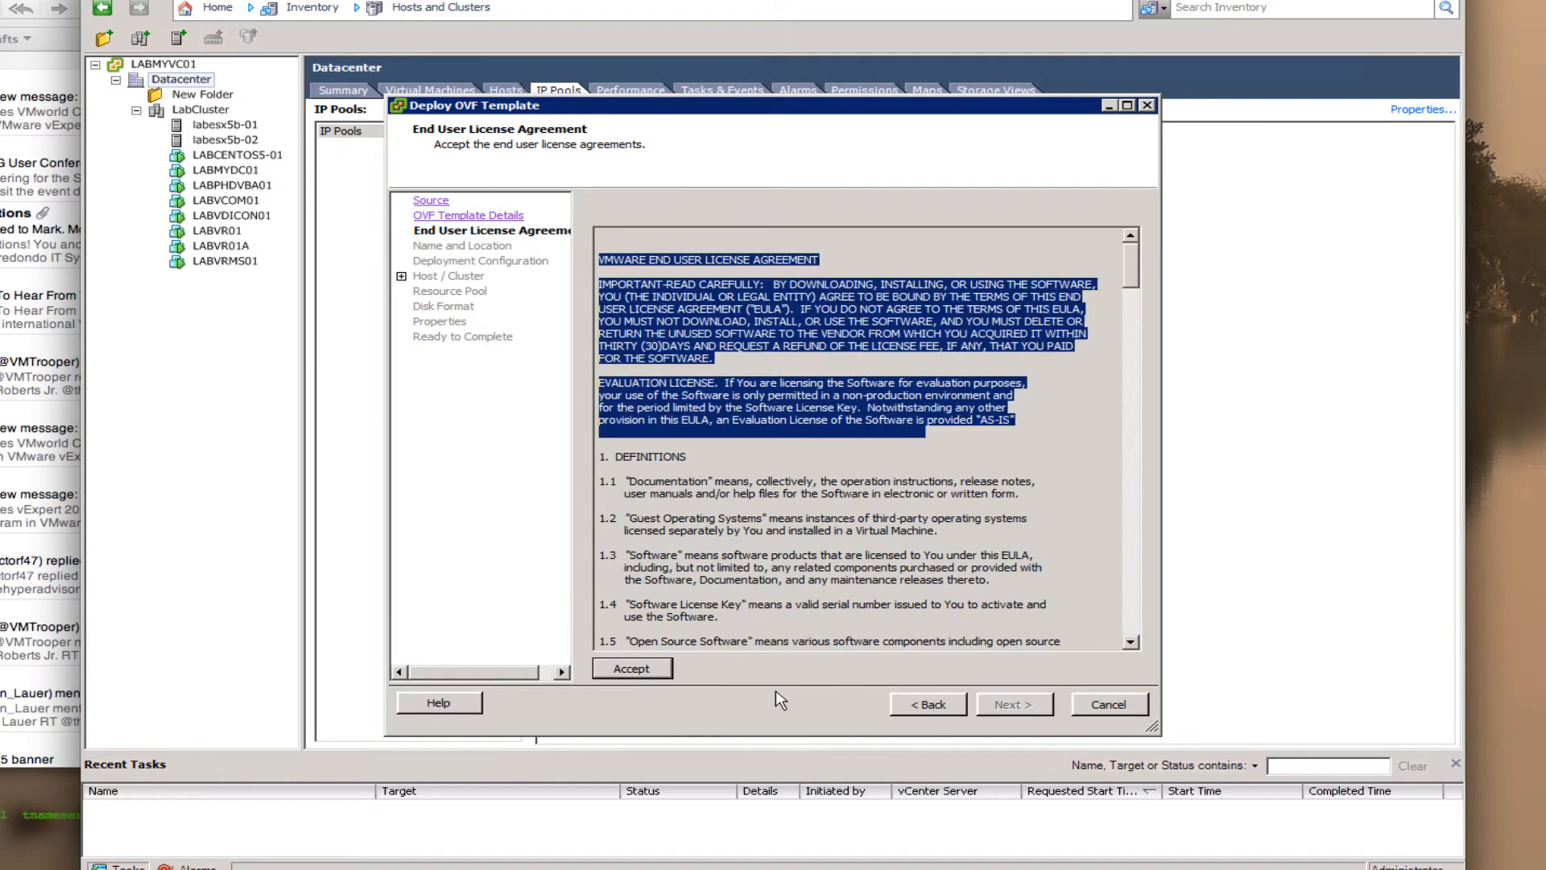
{"action": "left_click", "coordinate": [1014, 706]}
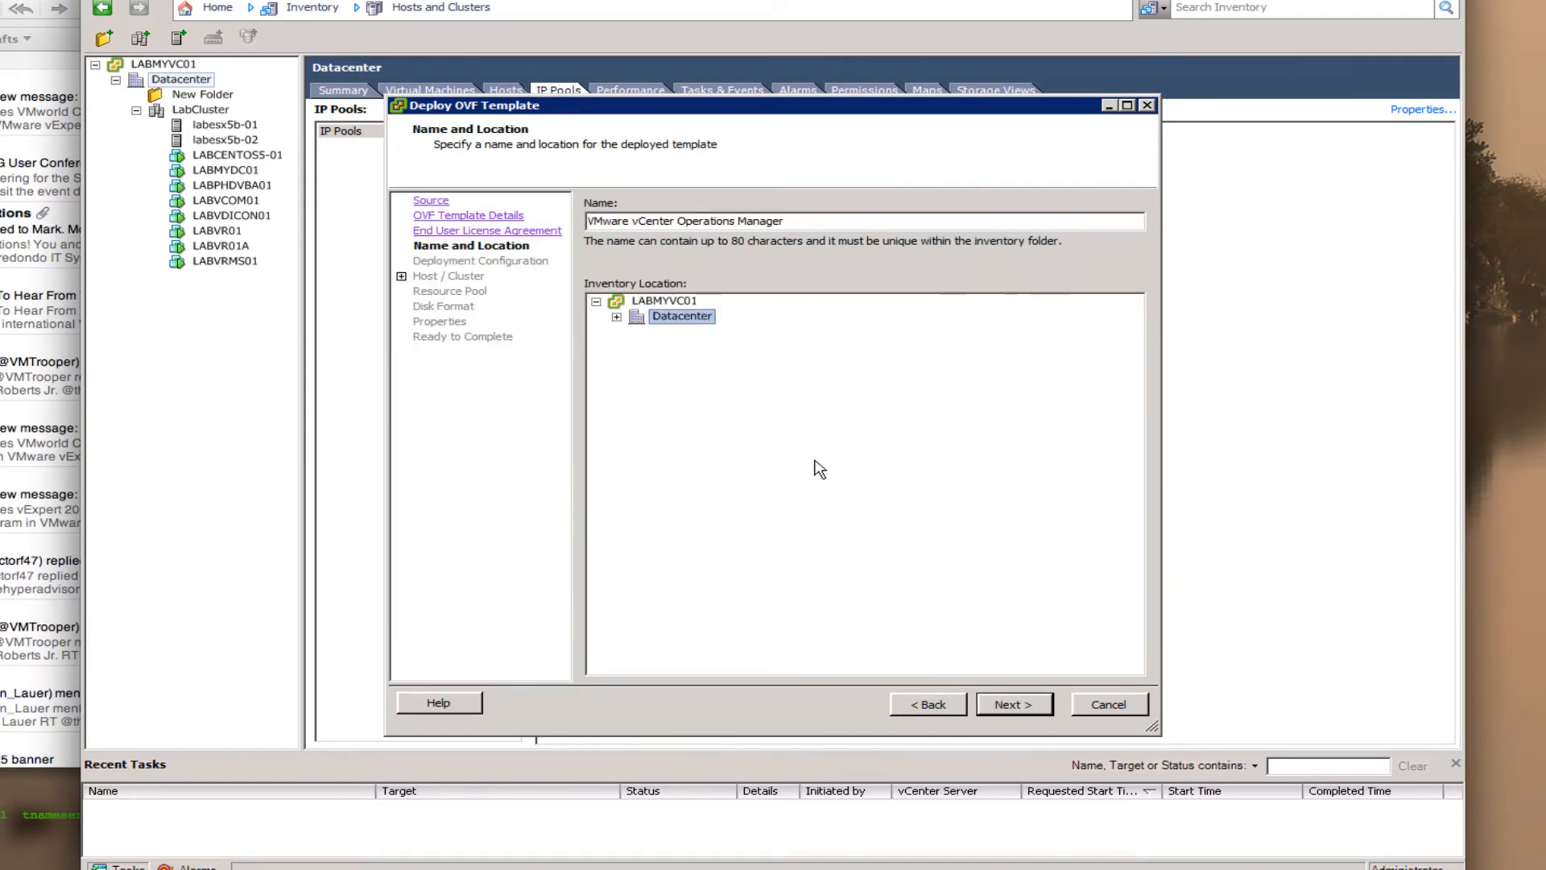
{"action": "left_click_drag", "start_coordinate": [800, 221], "coordinate": [584, 223]}
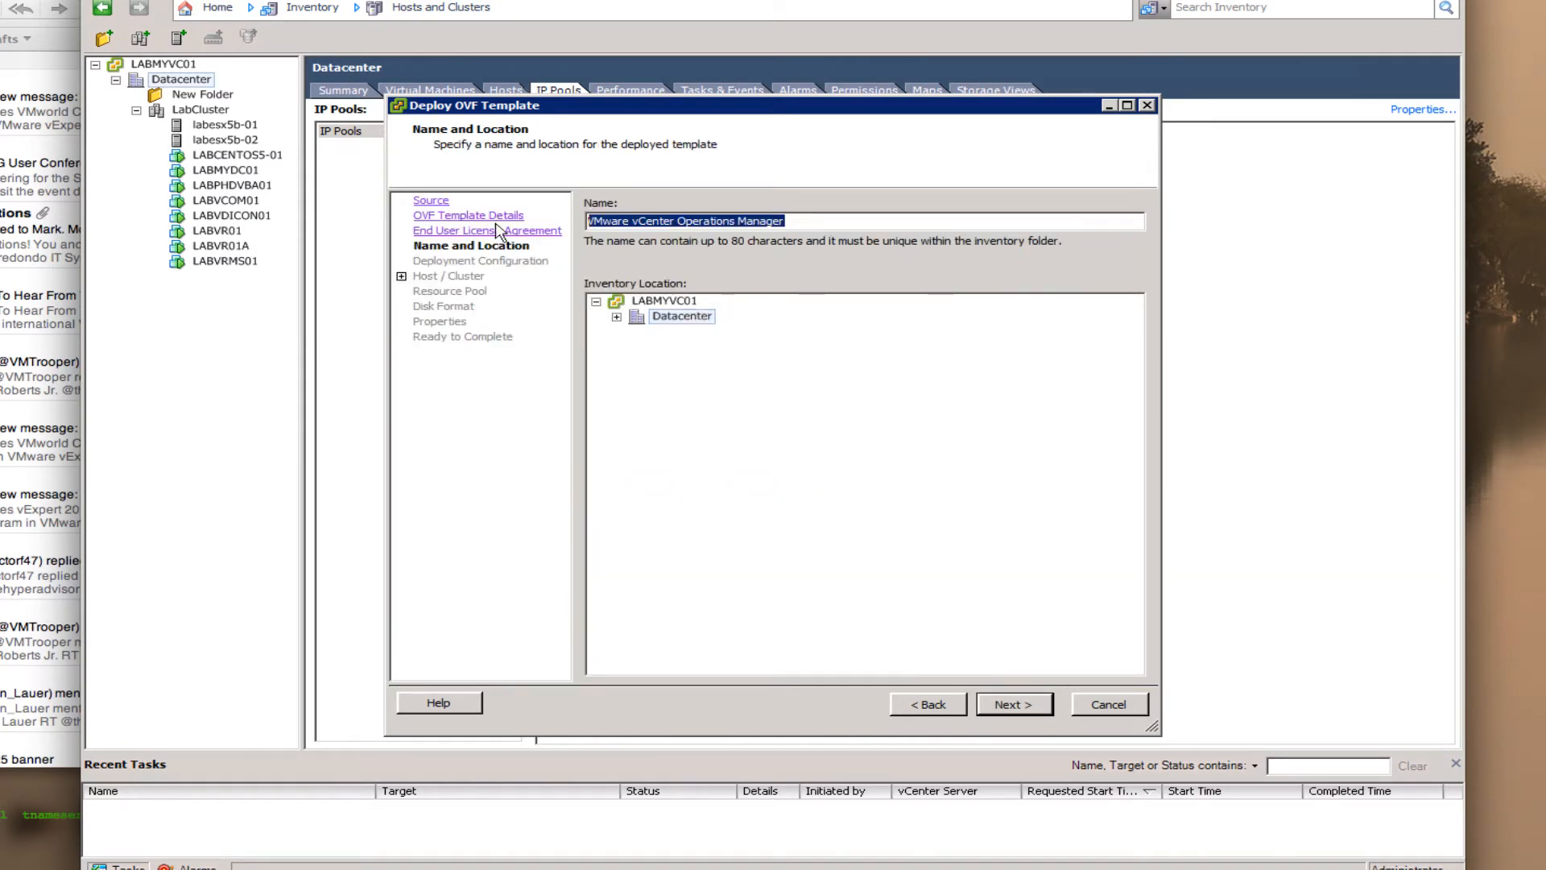
{"action": "type", "text": "v"}
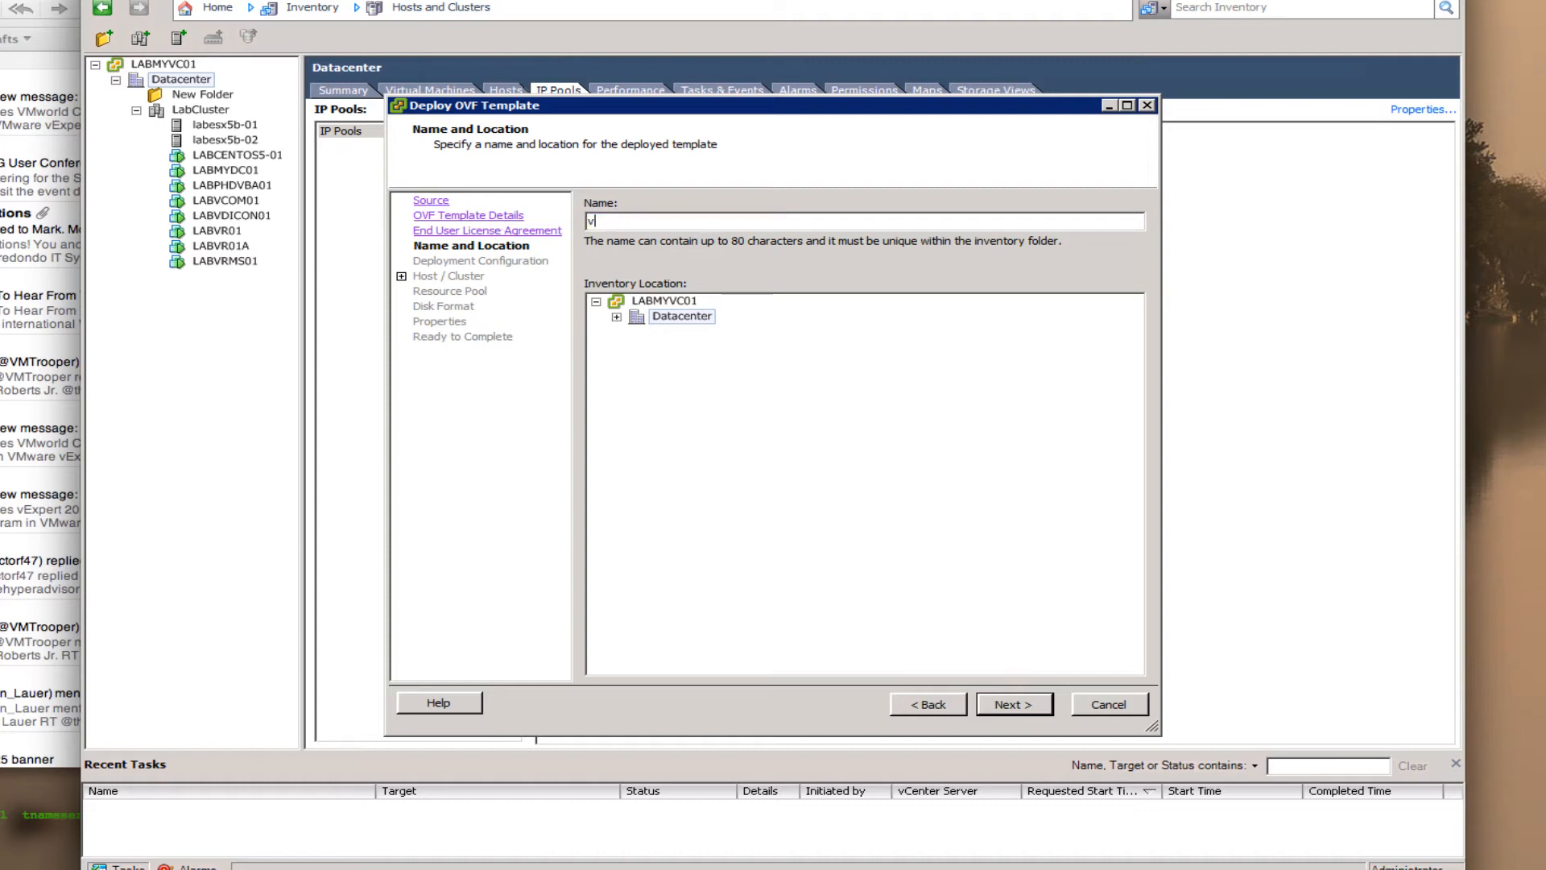
{"action": "type", "text": "COPS"}
{"action": "left_click", "coordinate": [1015, 703]}
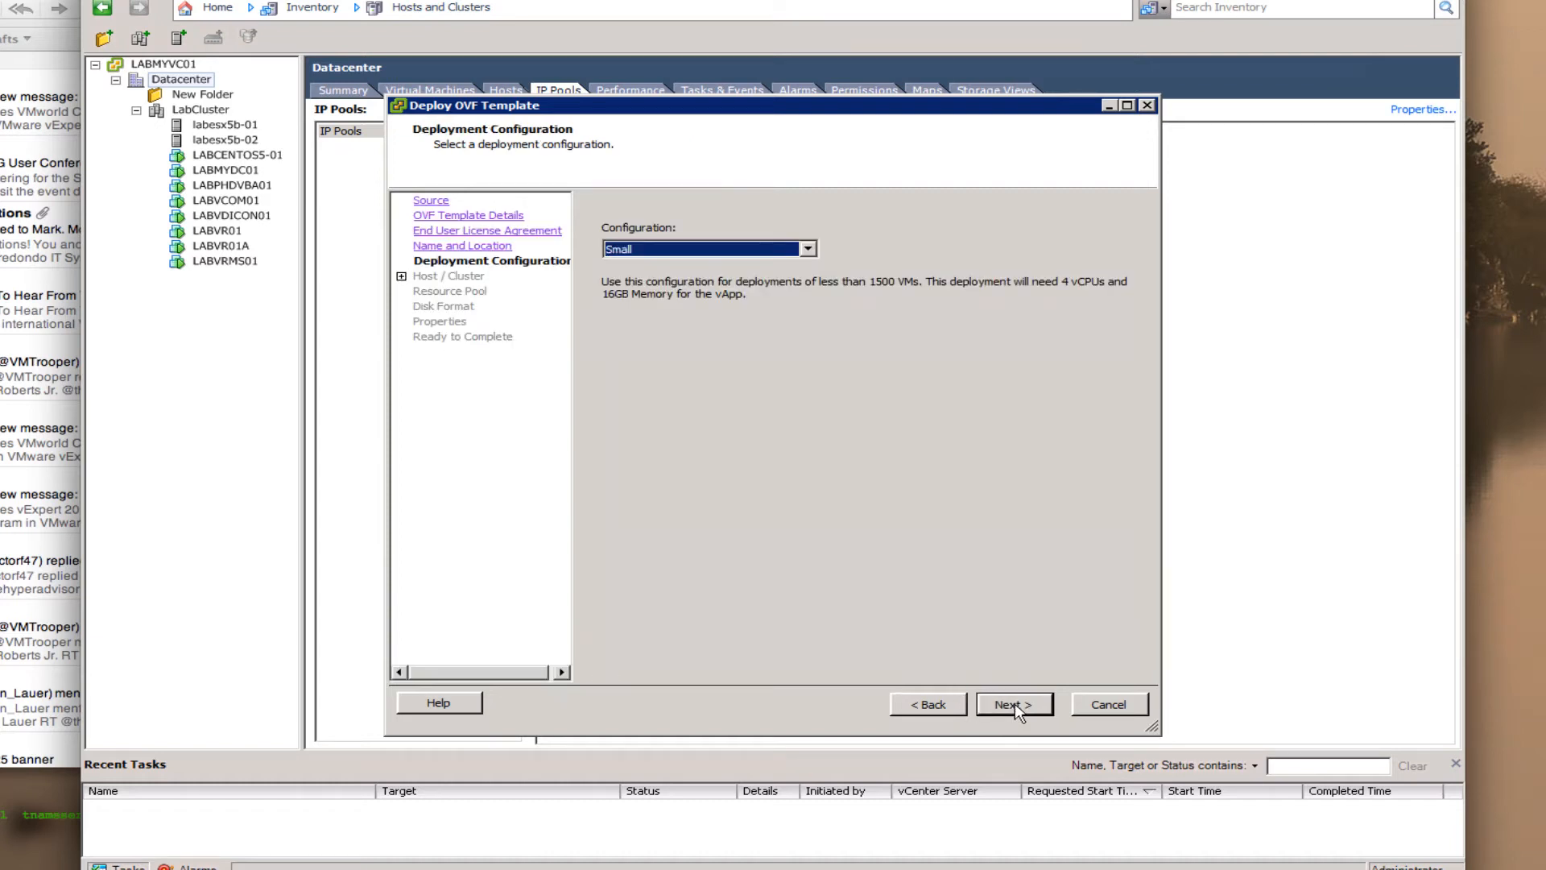
- Compare the Small and Medium deployment sizes, settle on Small, and advance
{"action": "left_click", "coordinate": [809, 250]}
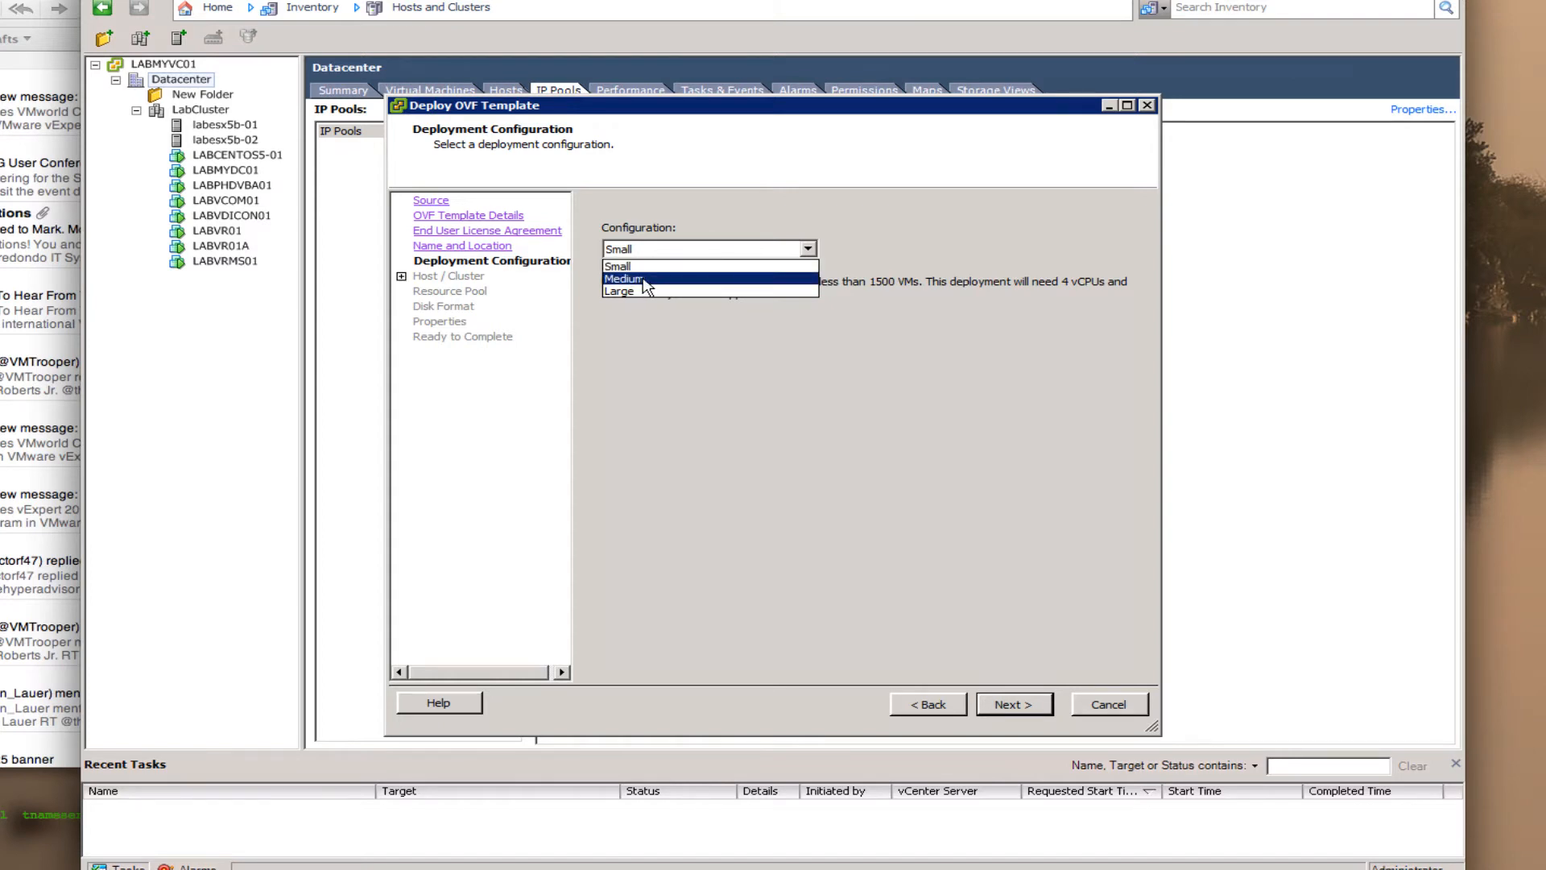
{"action": "left_click", "coordinate": [699, 251]}
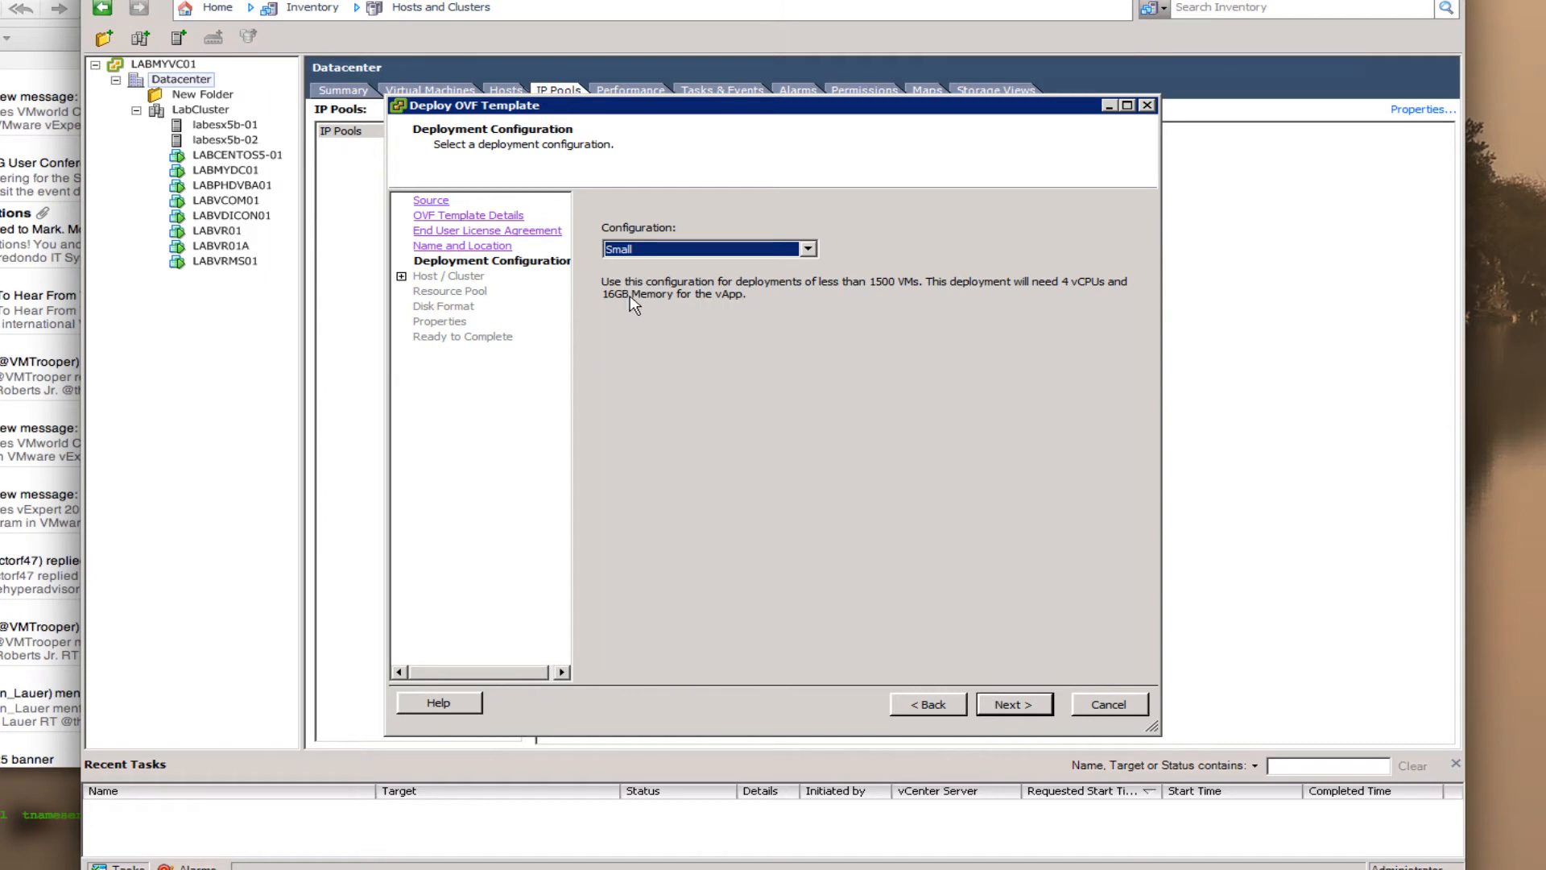
{"action": "left_click", "coordinate": [810, 250]}
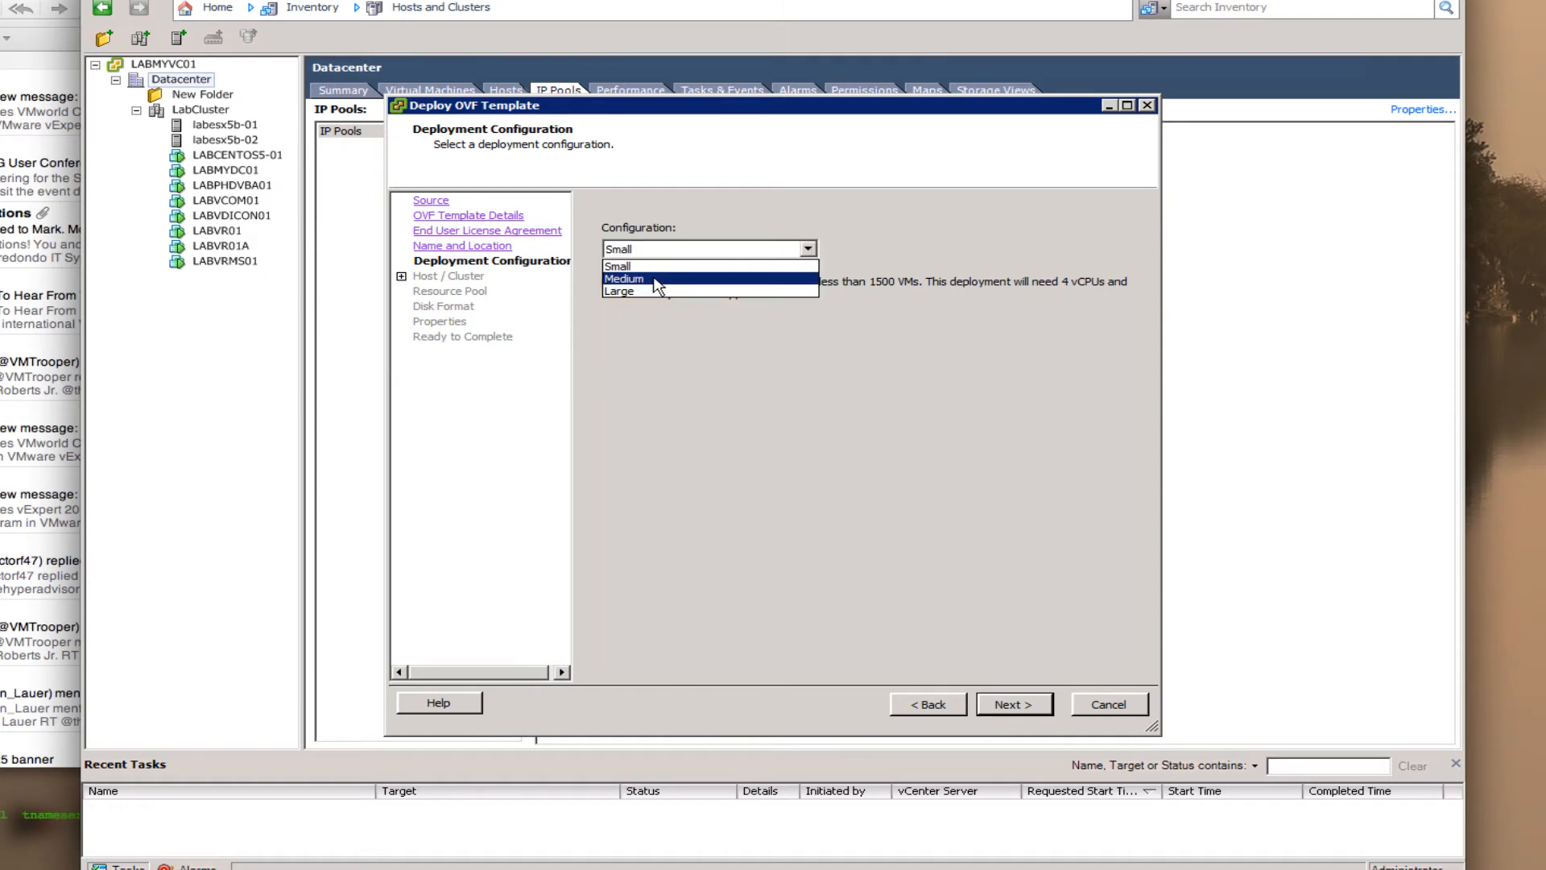
{"action": "left_click", "coordinate": [653, 277]}
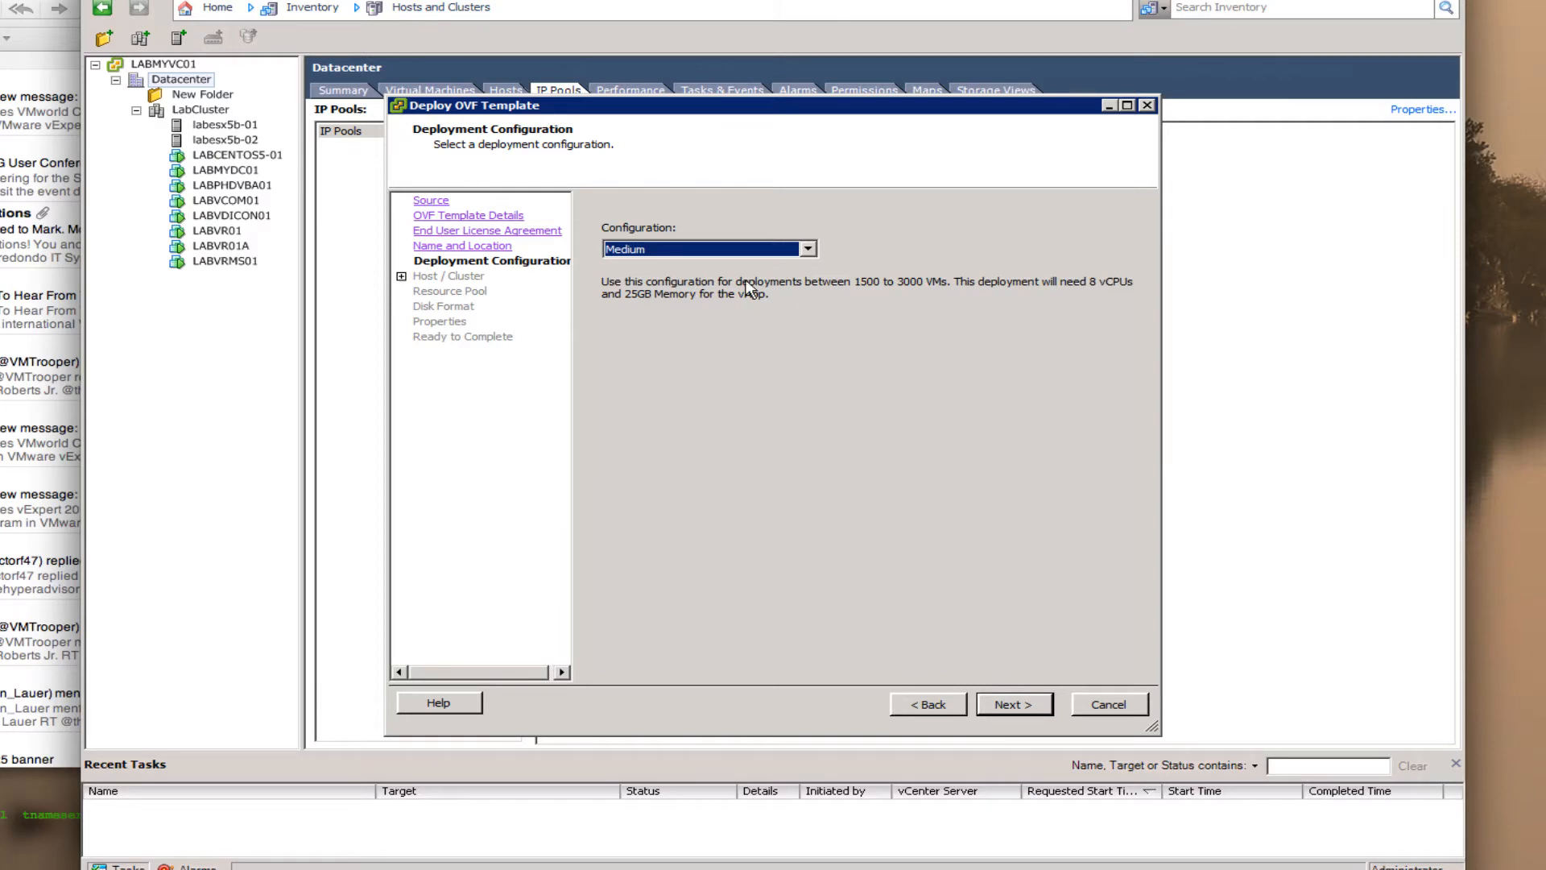
{"action": "left_click", "coordinate": [808, 249]}
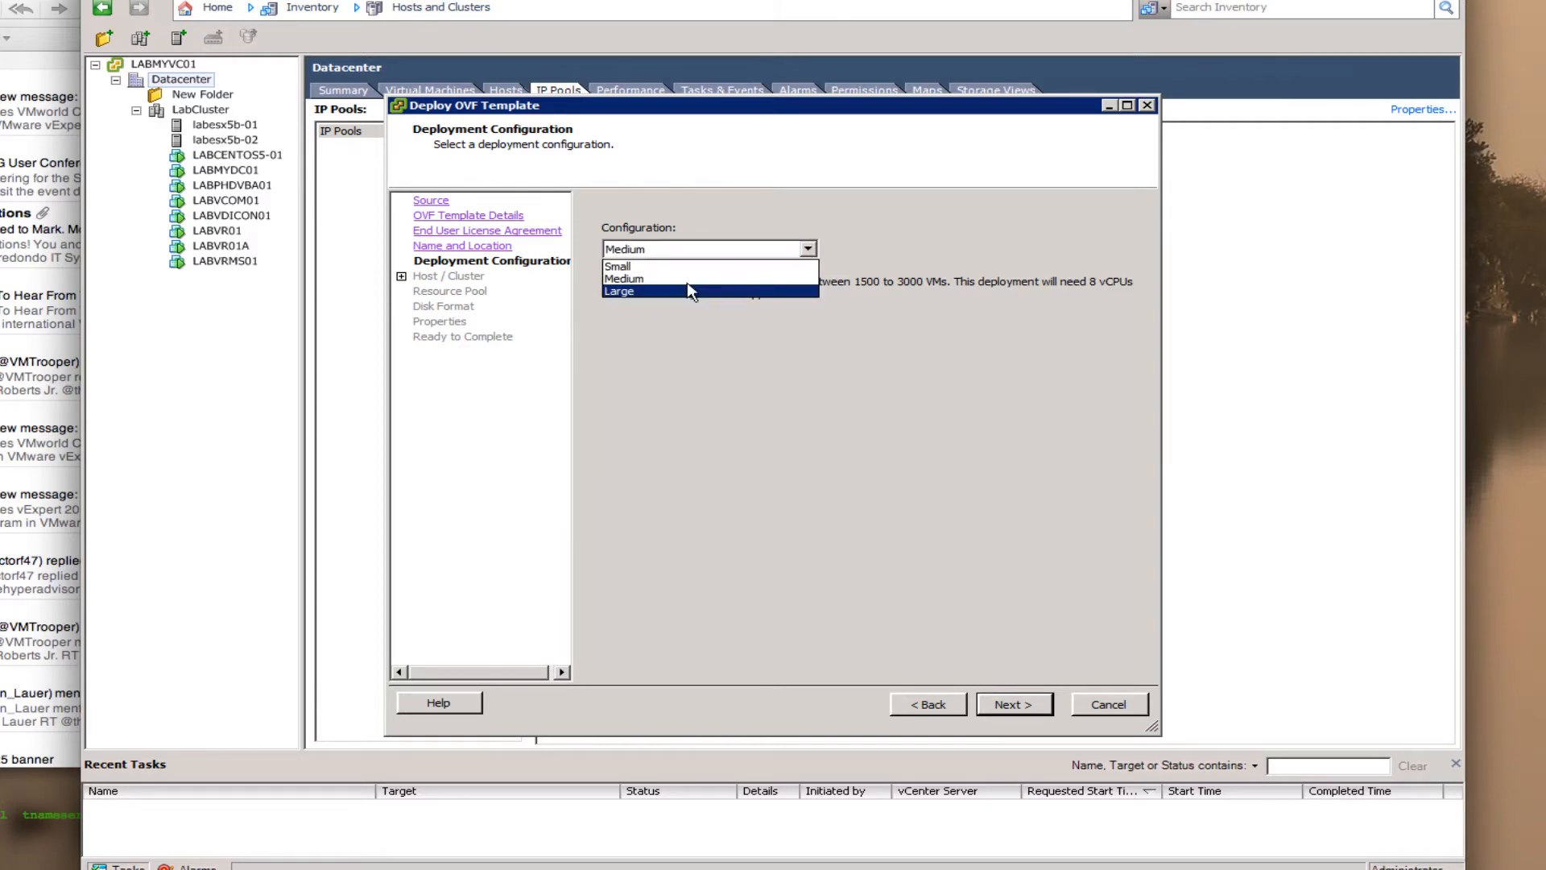
{"action": "left_click", "coordinate": [672, 267]}
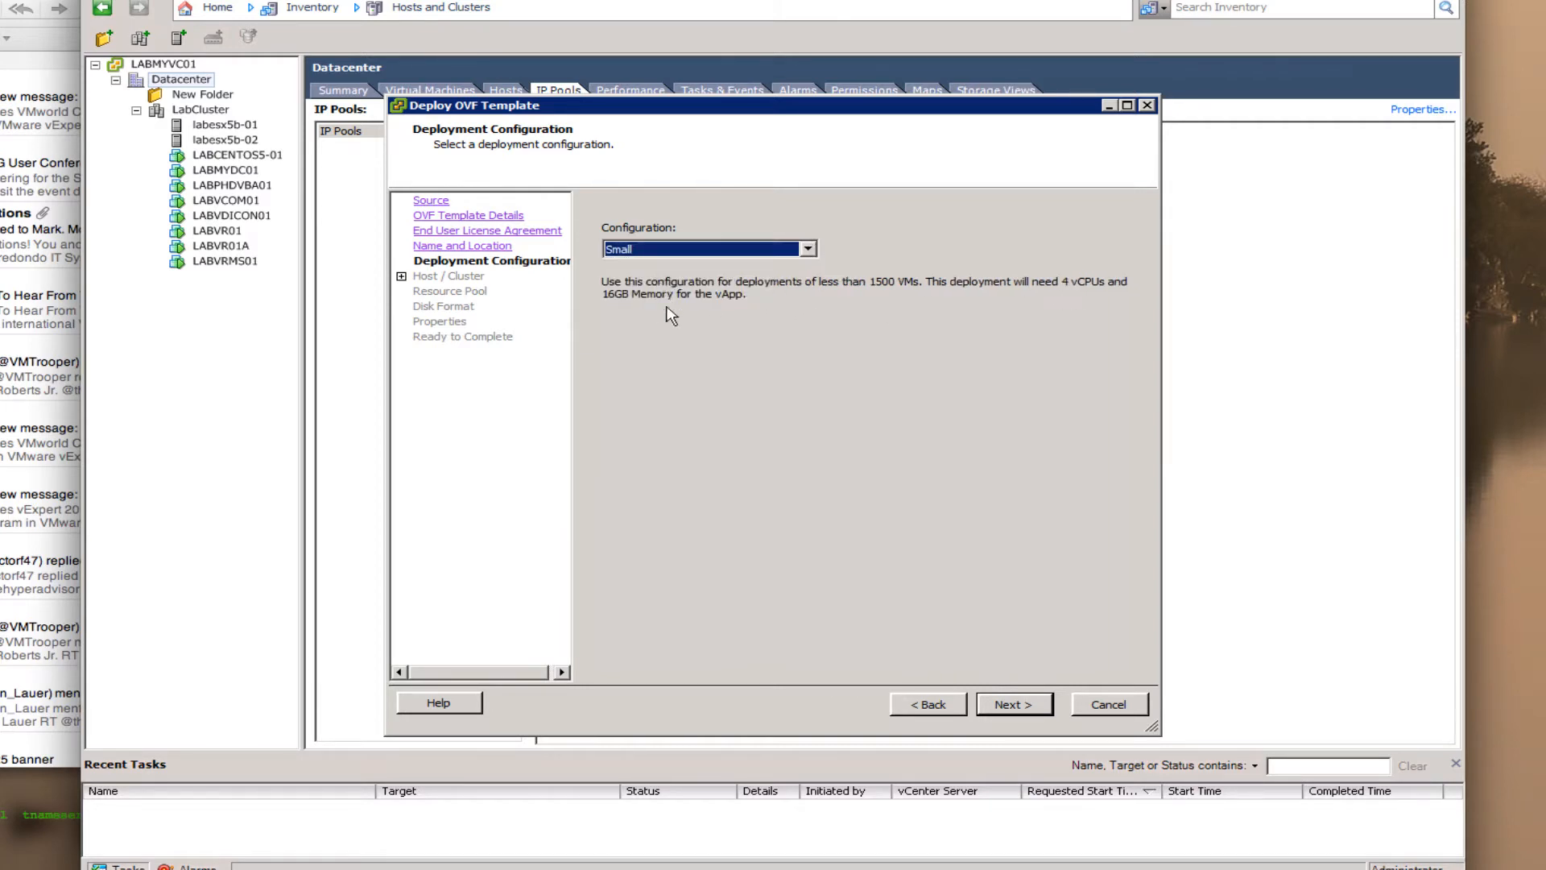
{"action": "left_click", "coordinate": [1039, 709]}
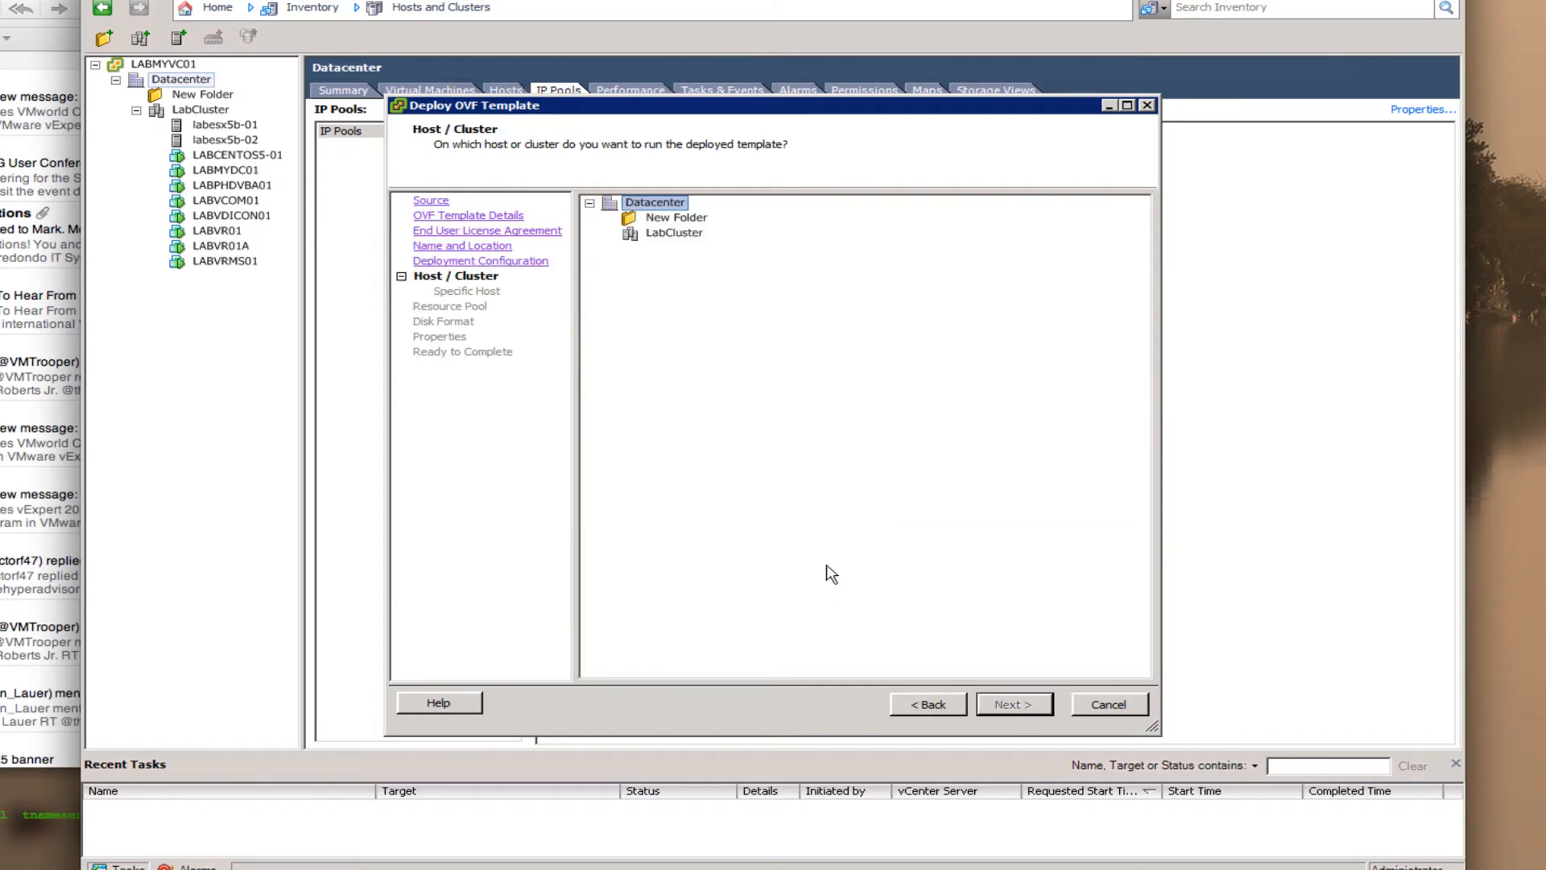
- Place the vApp on LabCluster, store it on NFS_Datastore02, and keep thin provisioning
{"action": "left_click", "coordinate": [662, 236]}
{"action": "left_click", "coordinate": [1012, 707]}
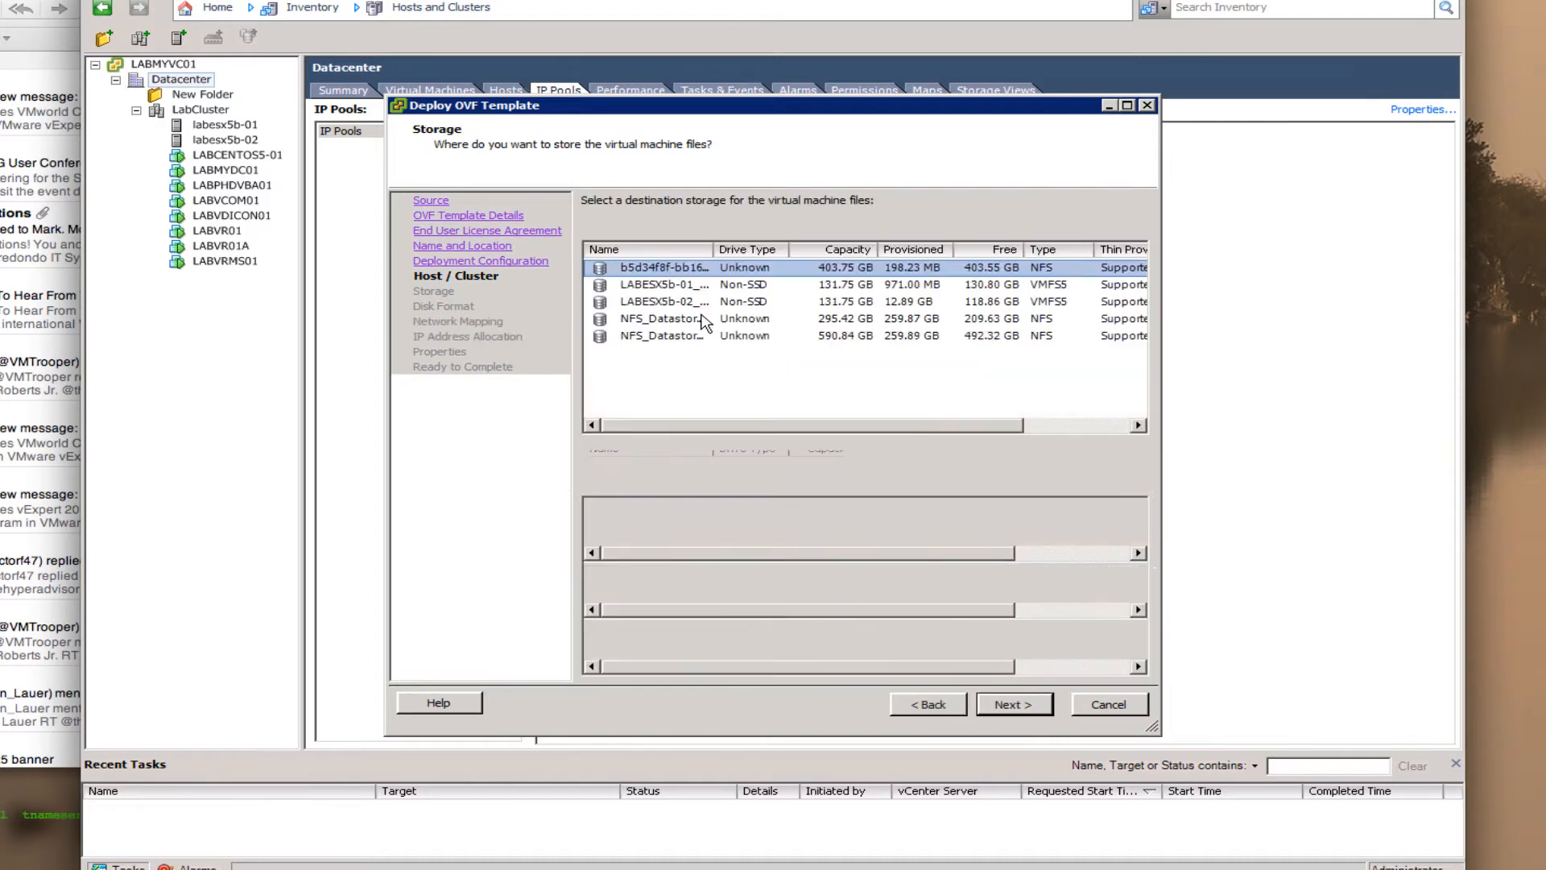
{"action": "left_click", "coordinate": [694, 337]}
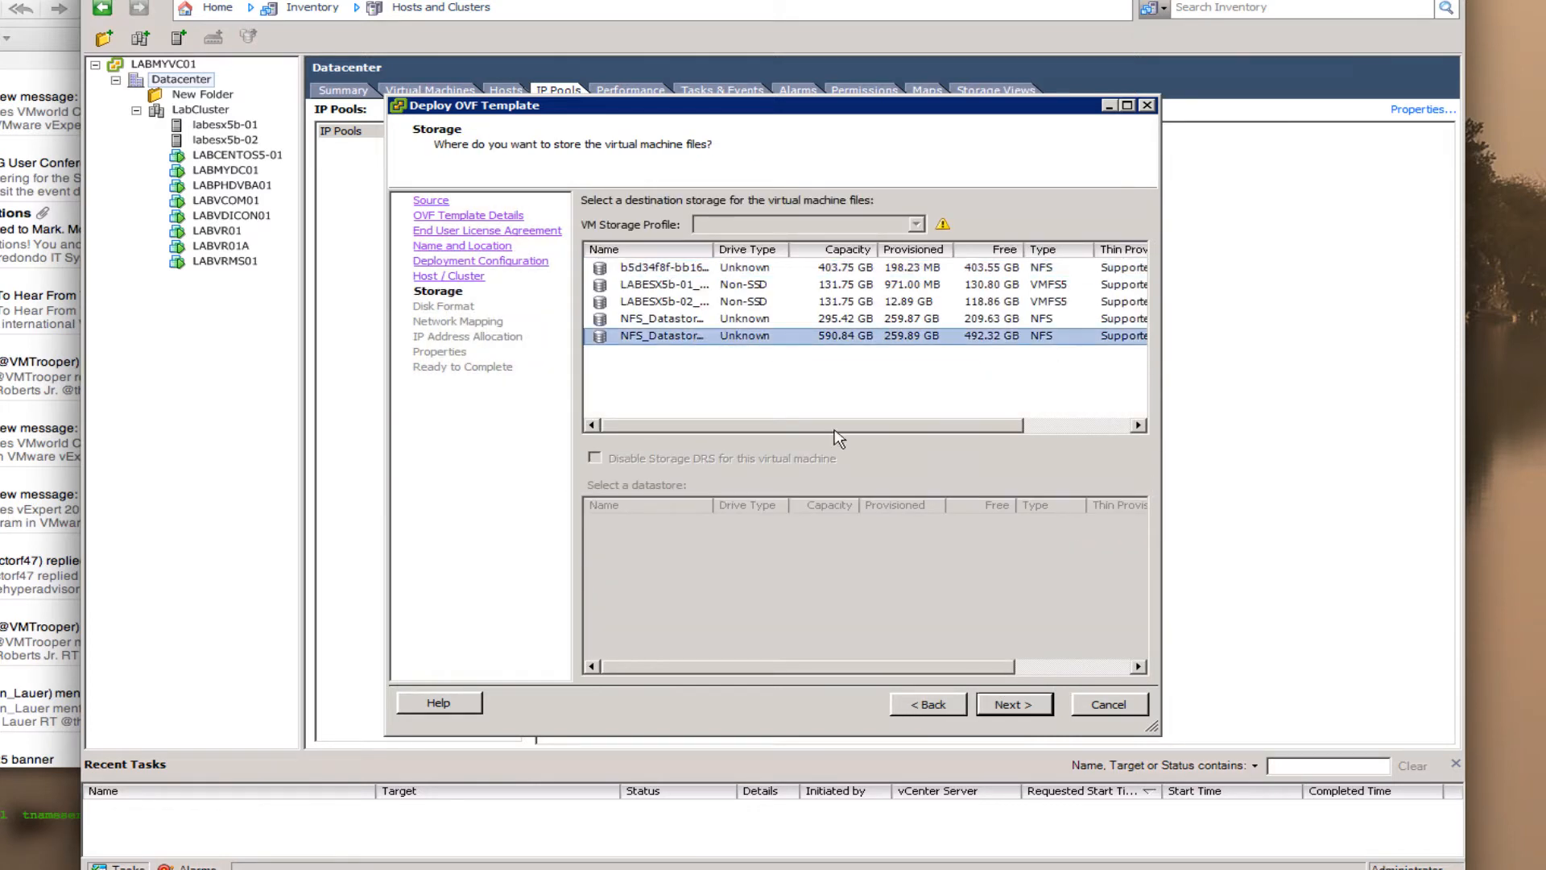
{"action": "left_click", "coordinate": [1021, 715]}
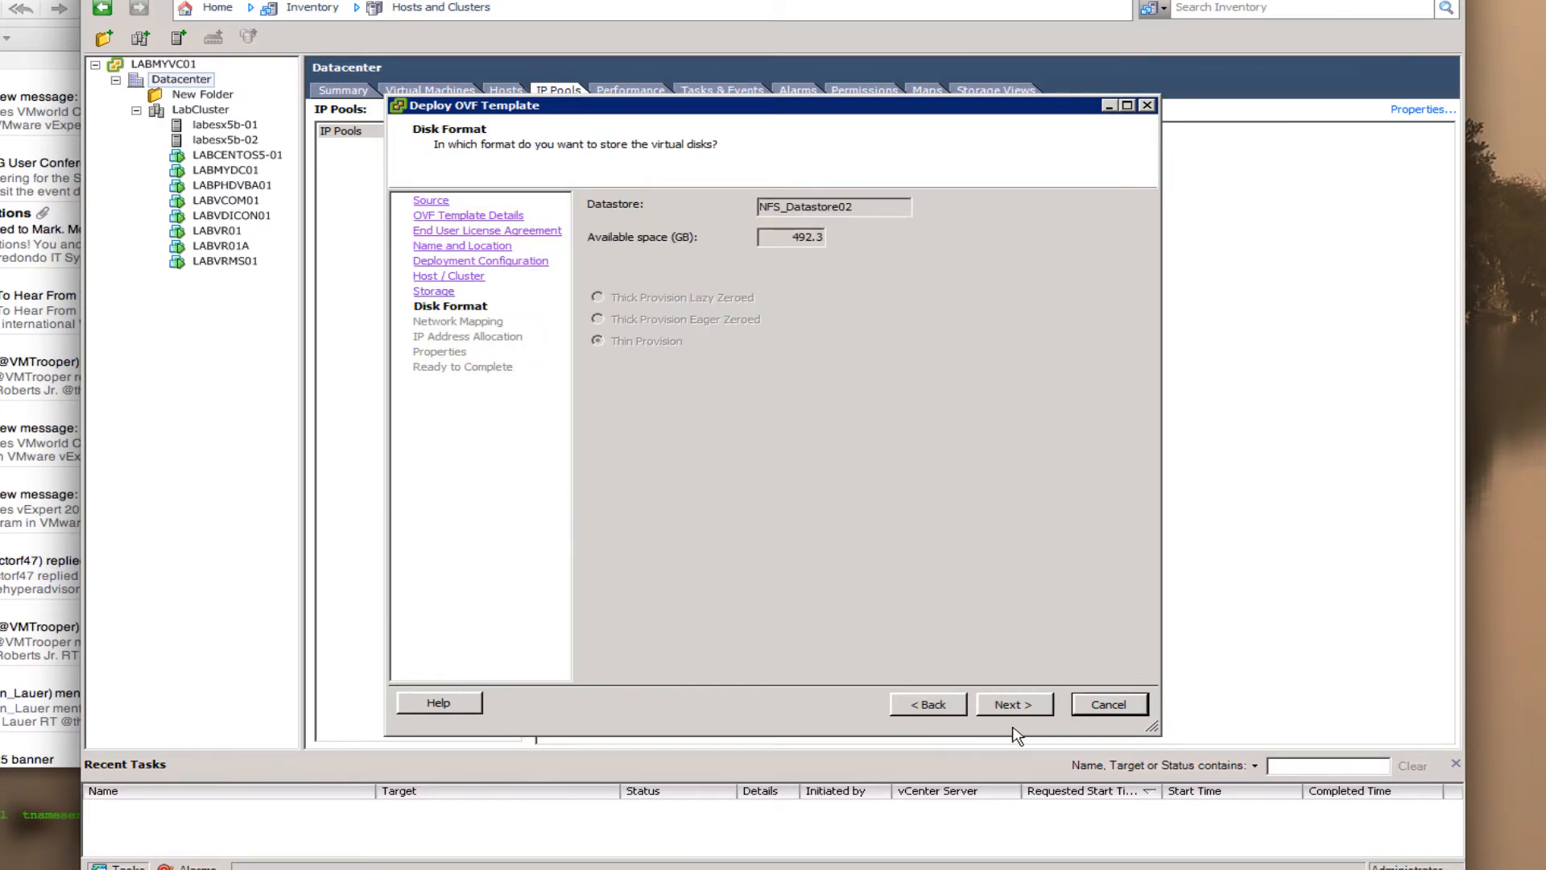
{"action": "left_click", "coordinate": [1019, 708]}
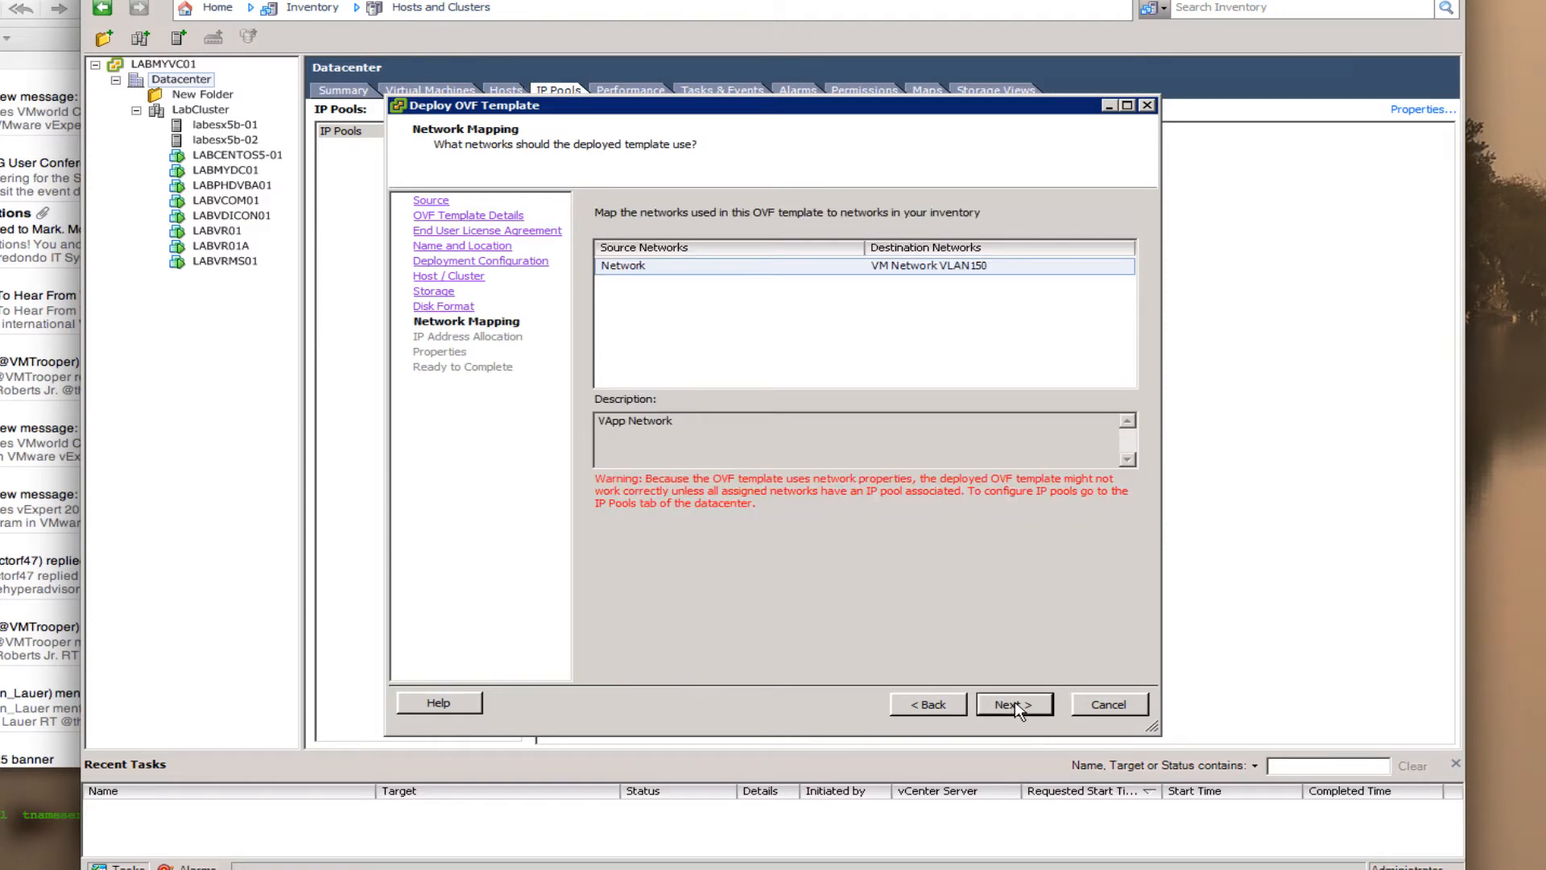
- Map the template's network to VM Network VLAN35
{"action": "left_click", "coordinate": [1009, 267]}
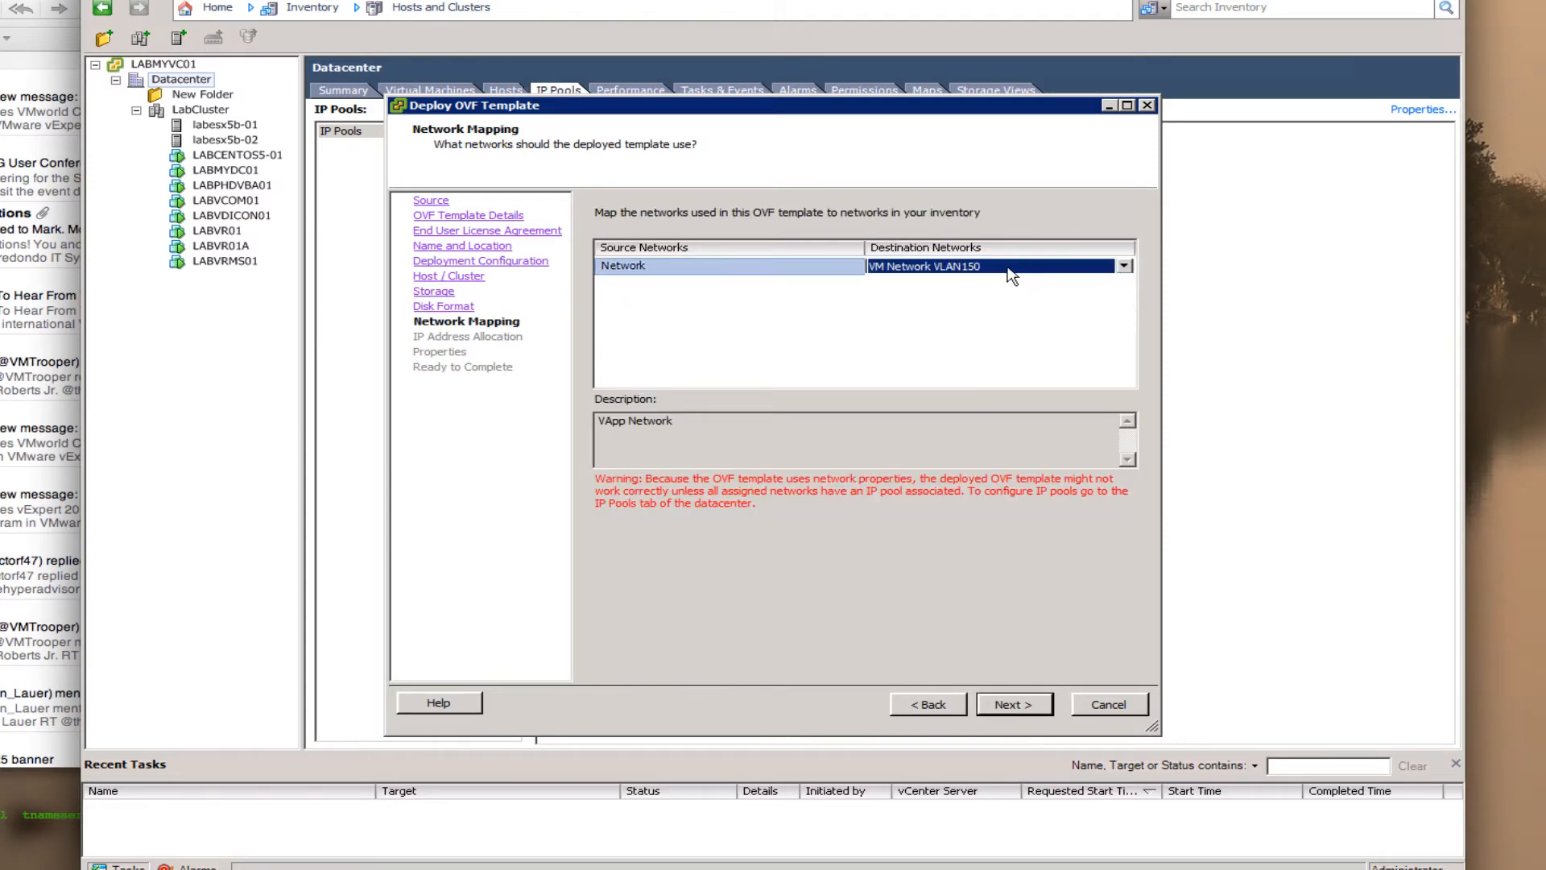
{"action": "left_click", "coordinate": [1124, 265]}
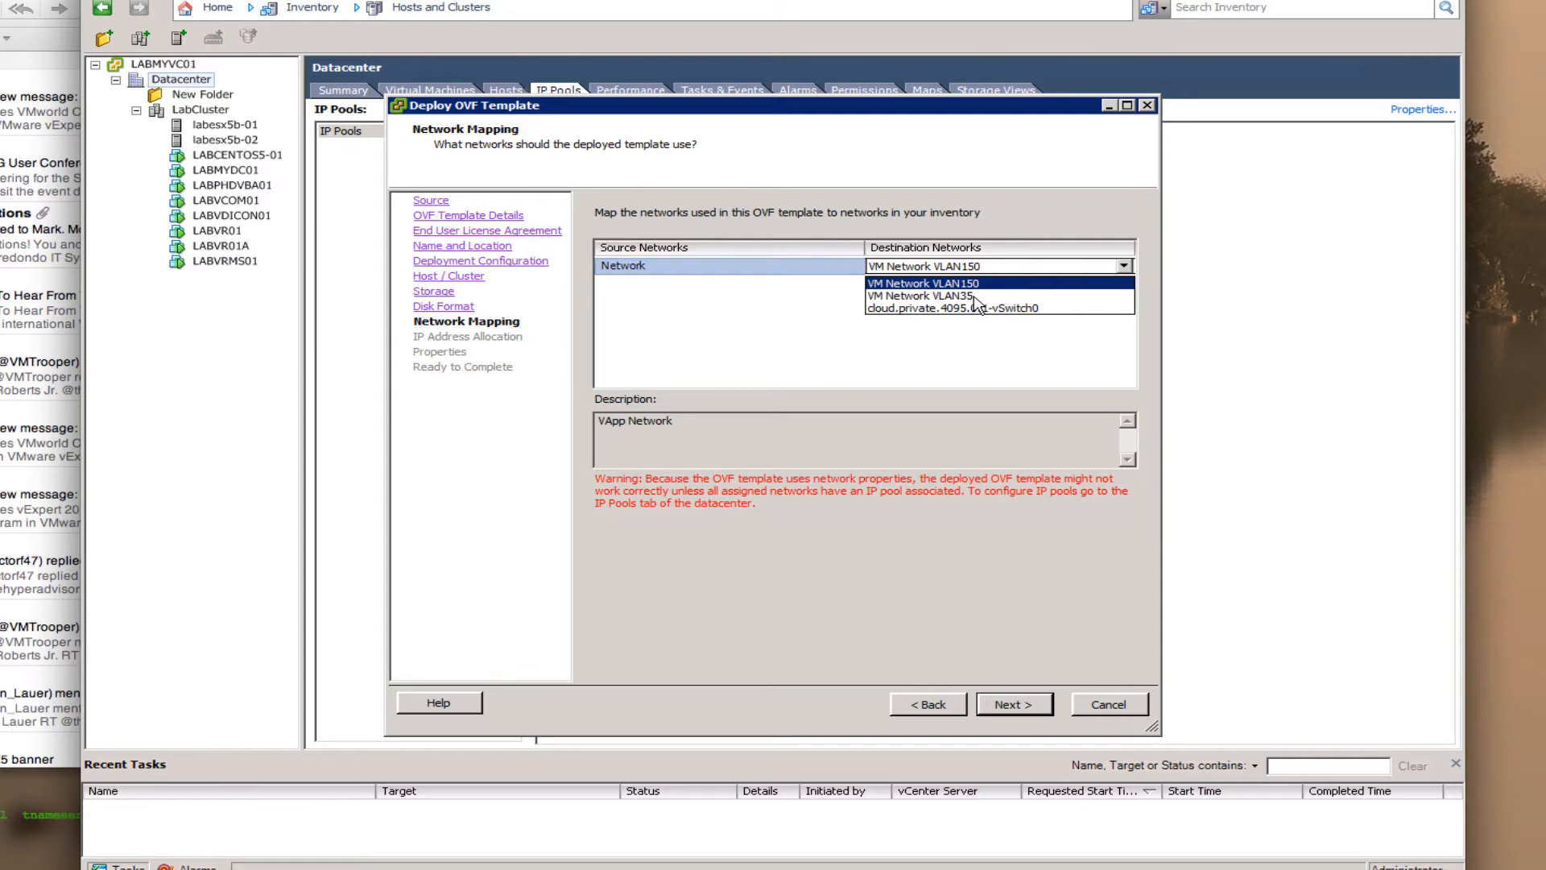
{"action": "left_click", "coordinate": [926, 296]}
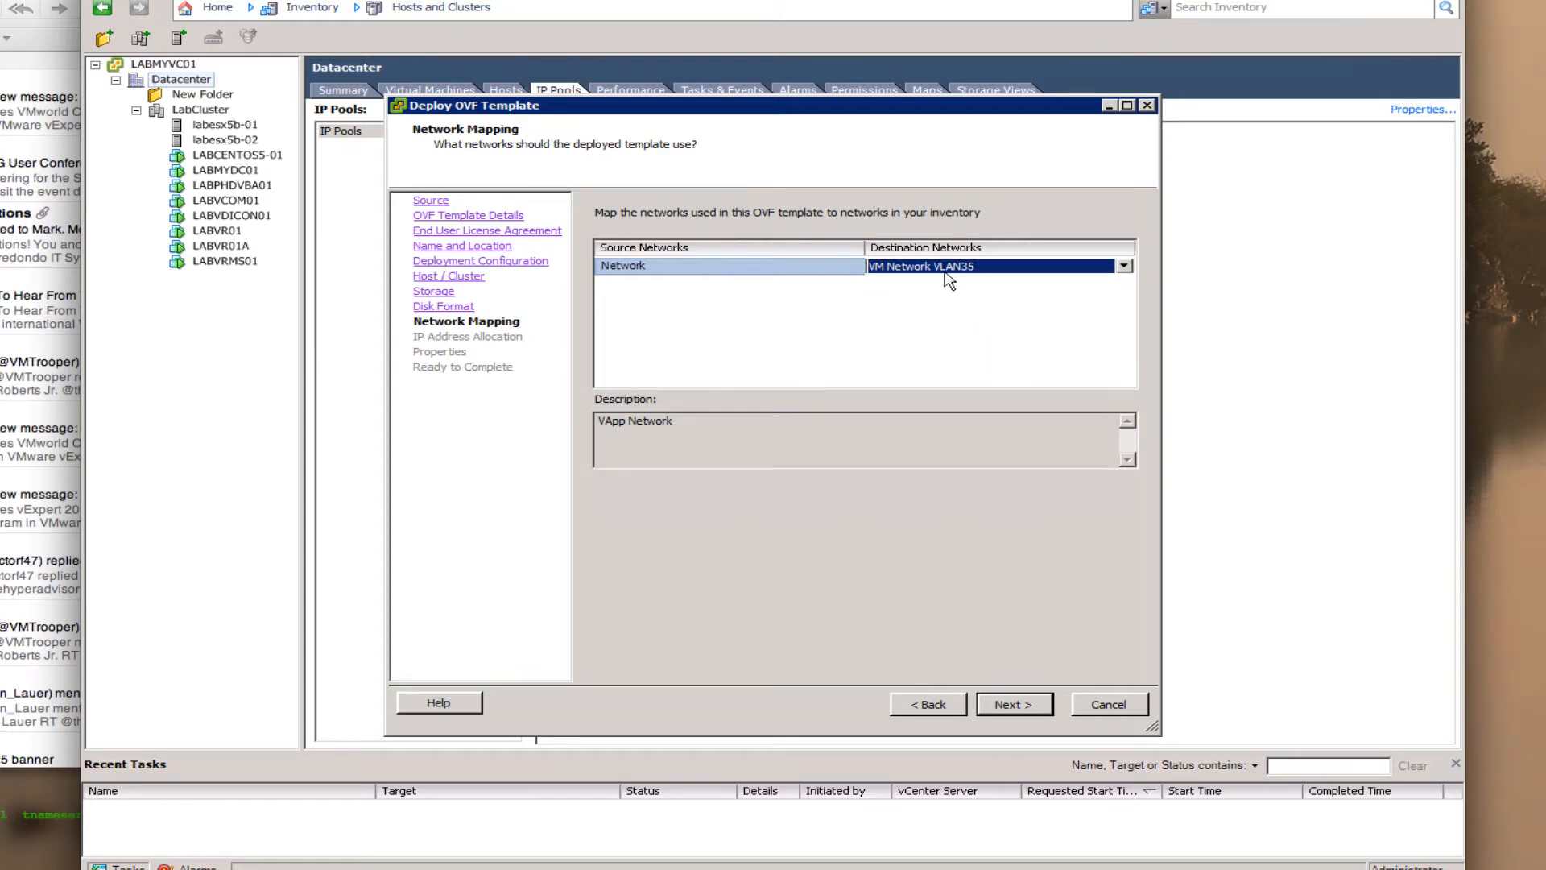
{"action": "left_click", "coordinate": [1039, 716]}
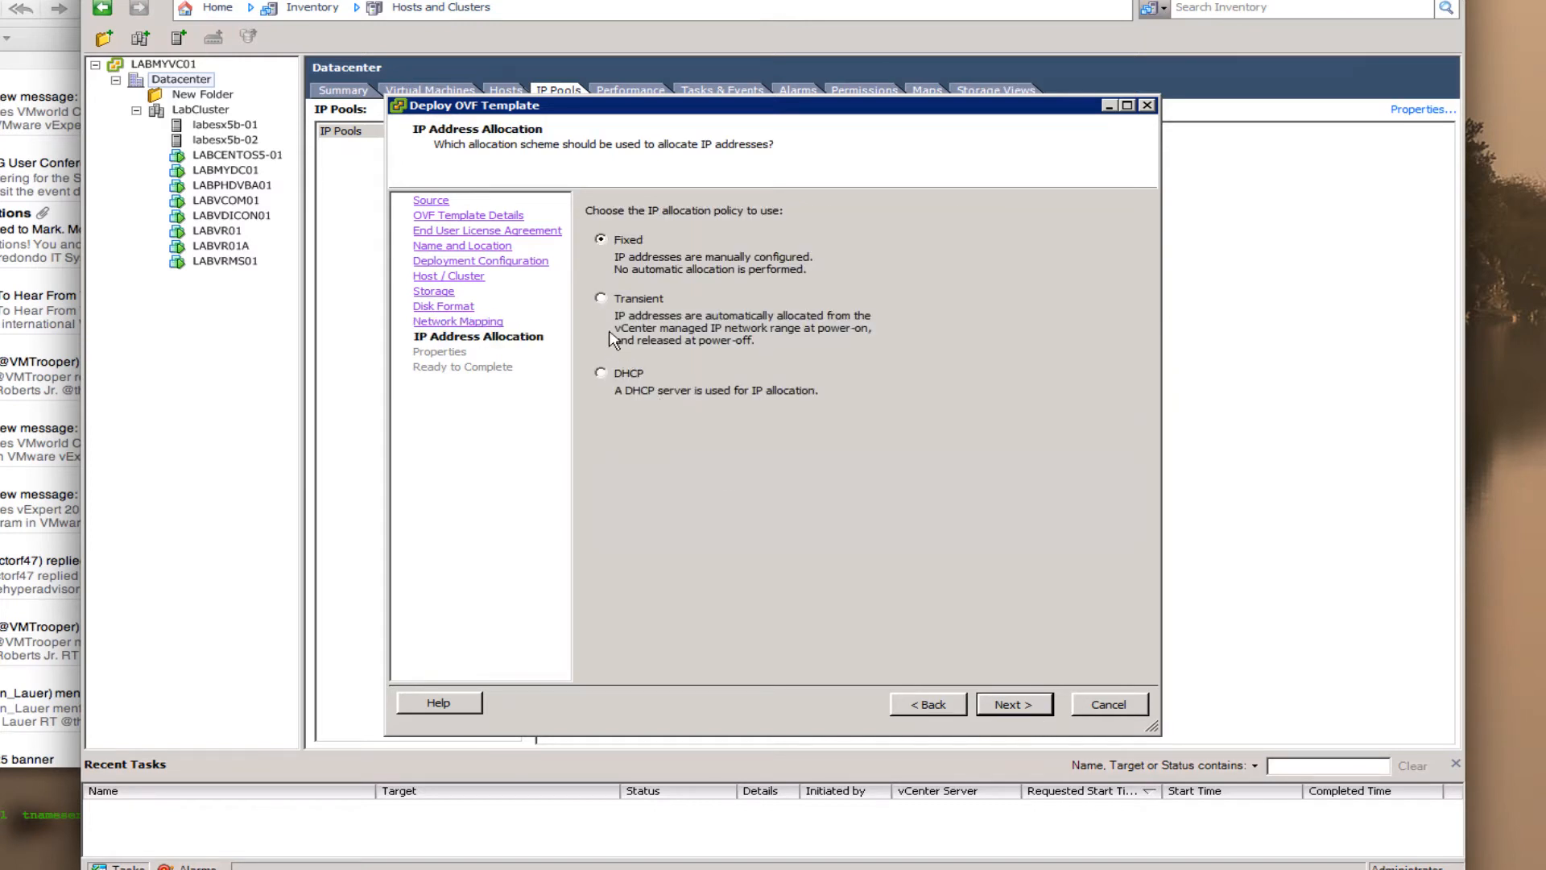
- Choose Transient IP allocation, set timezone US/Eastern, and enable power on after deployment
{"action": "left_click", "coordinate": [632, 303]}
{"action": "left_click", "coordinate": [1017, 707]}
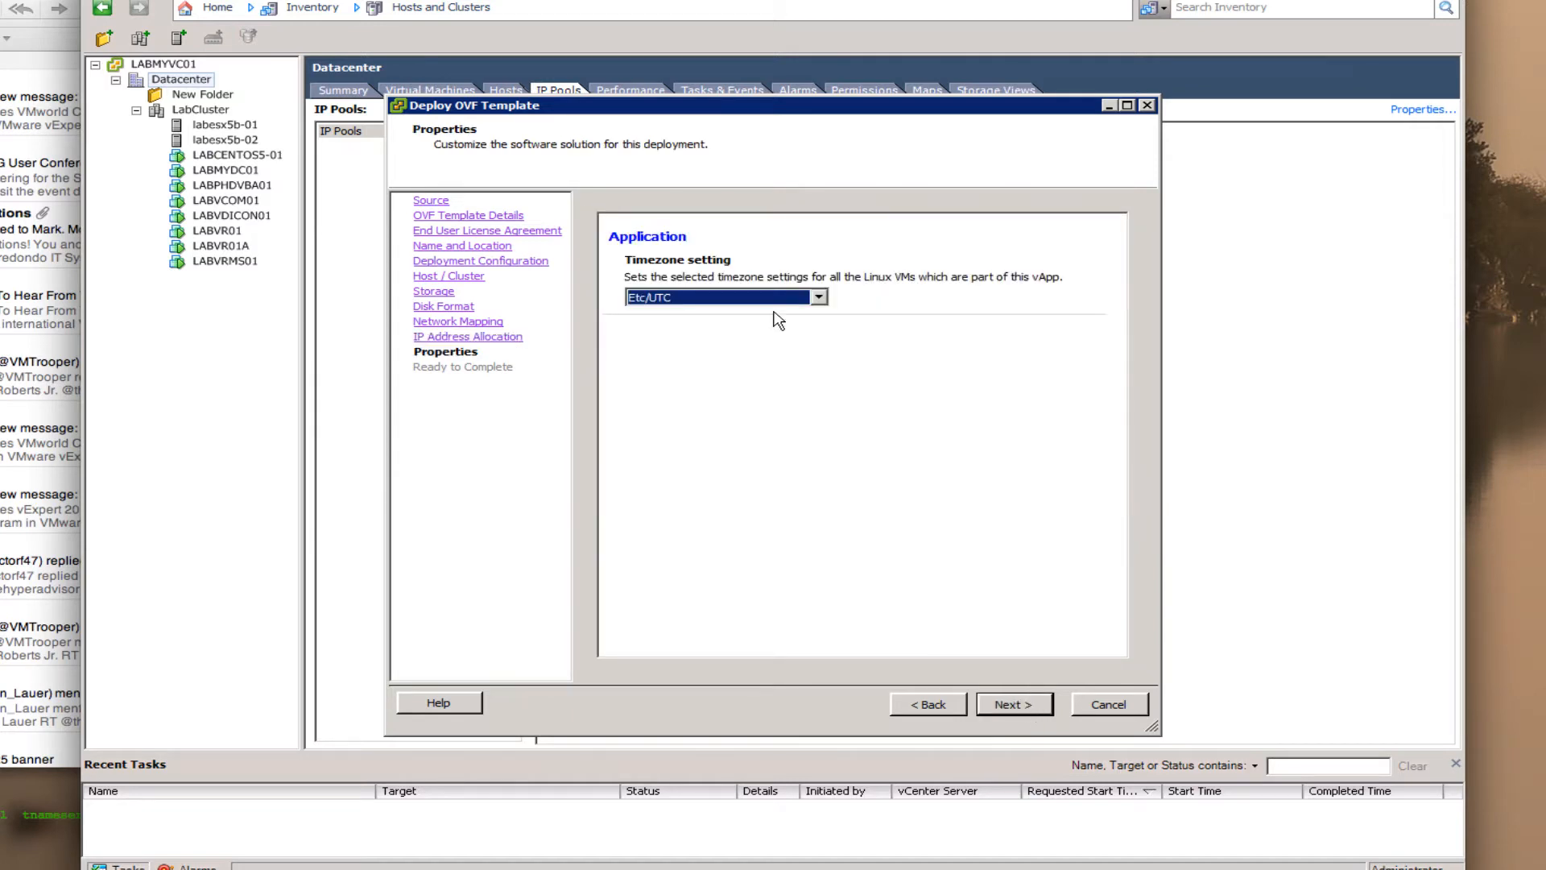
{"action": "left_click", "coordinate": [819, 297]}
{"action": "left_click", "coordinate": [820, 333]}
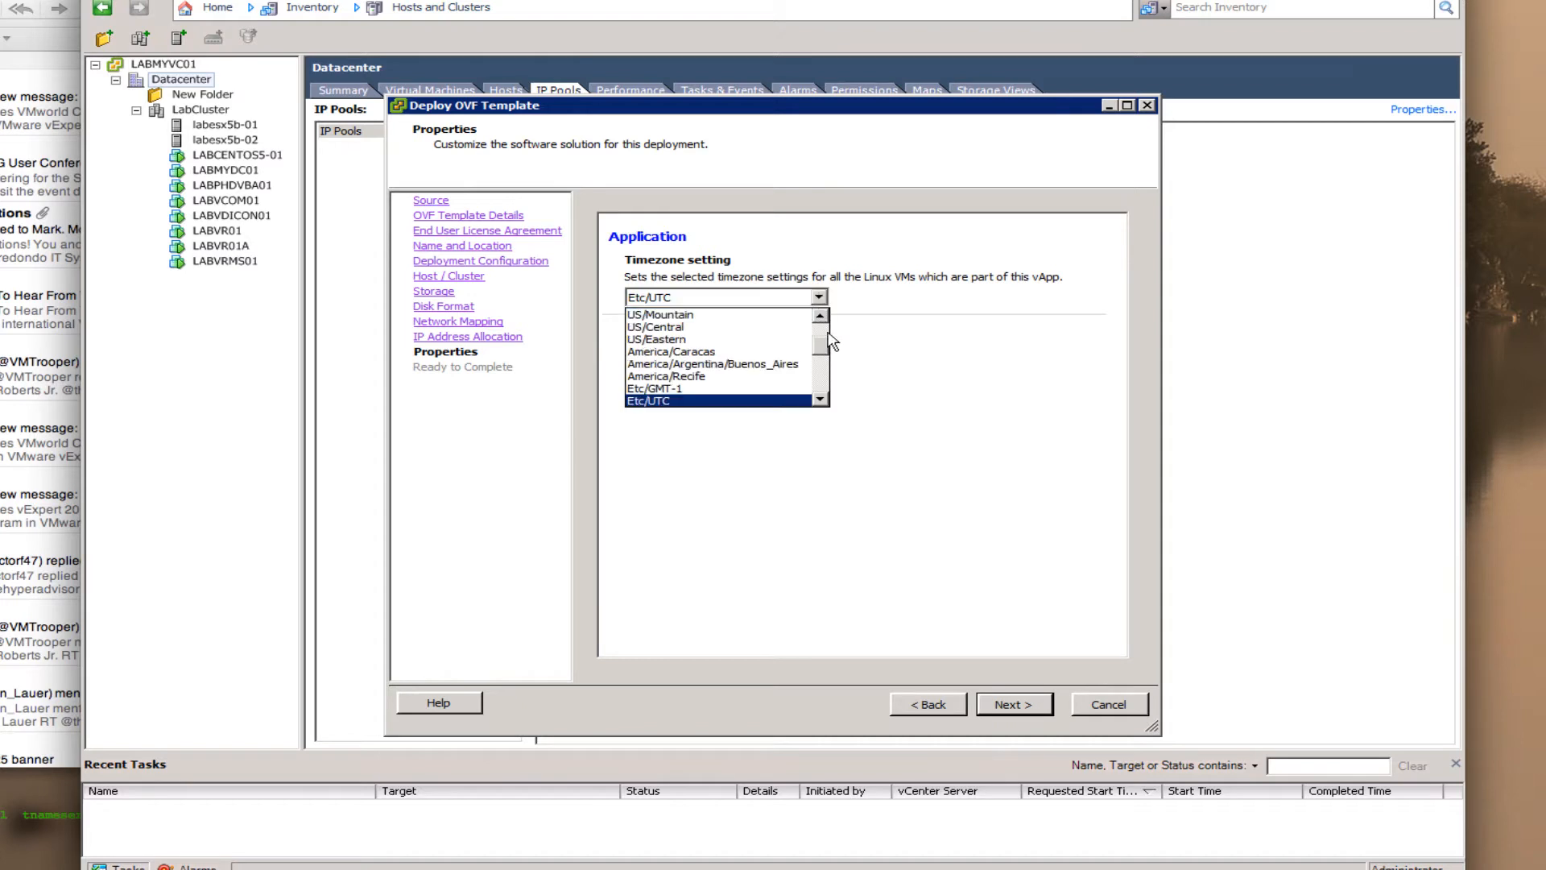
{"action": "left_click", "coordinate": [729, 339]}
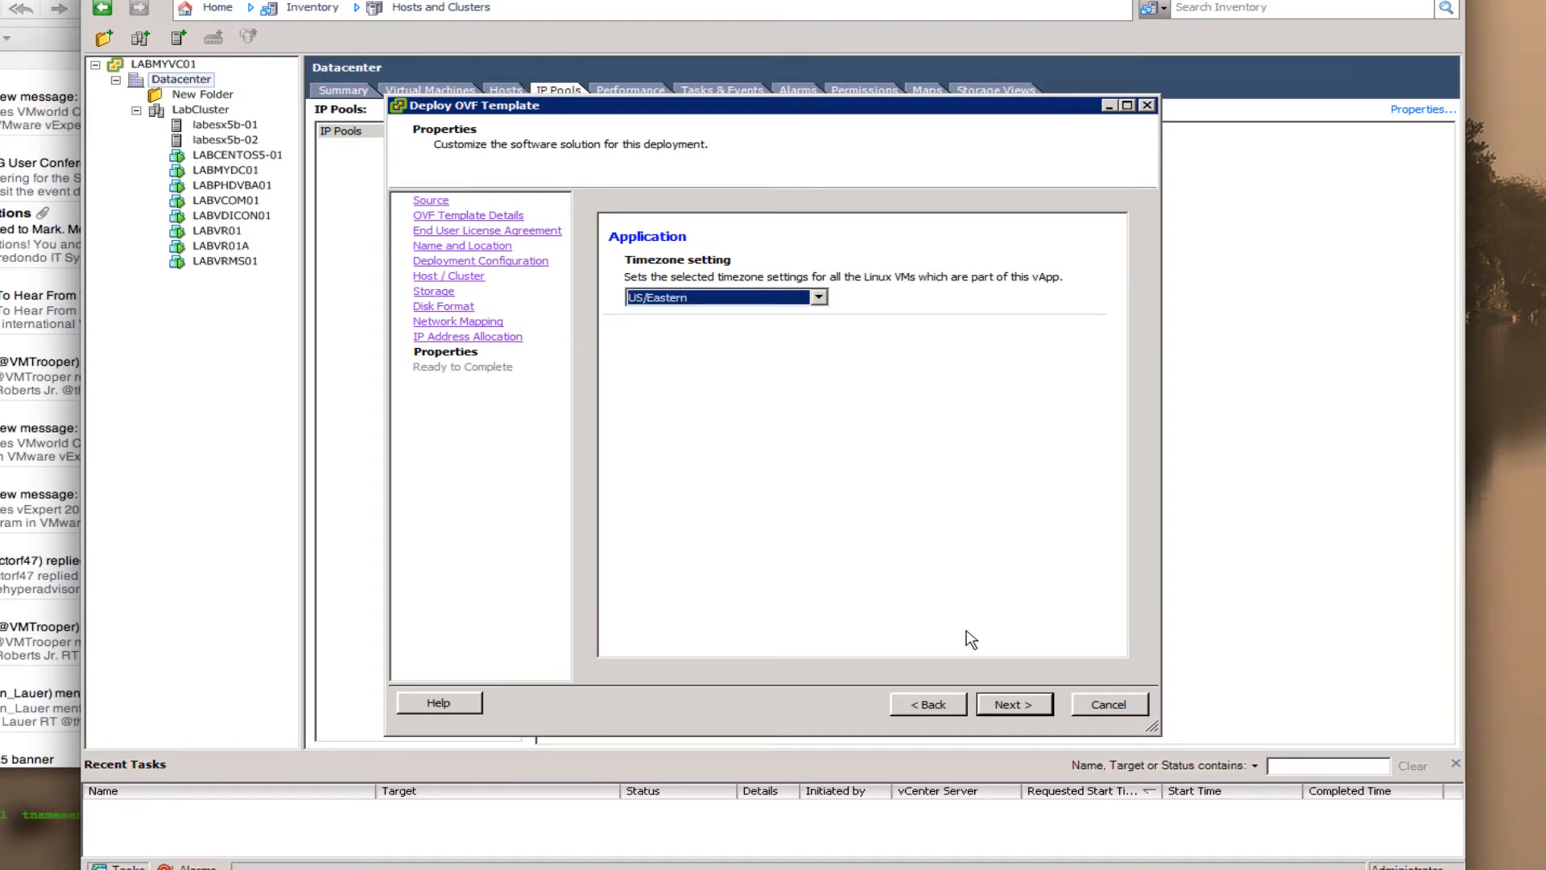
{"action": "left_click", "coordinate": [1039, 718]}
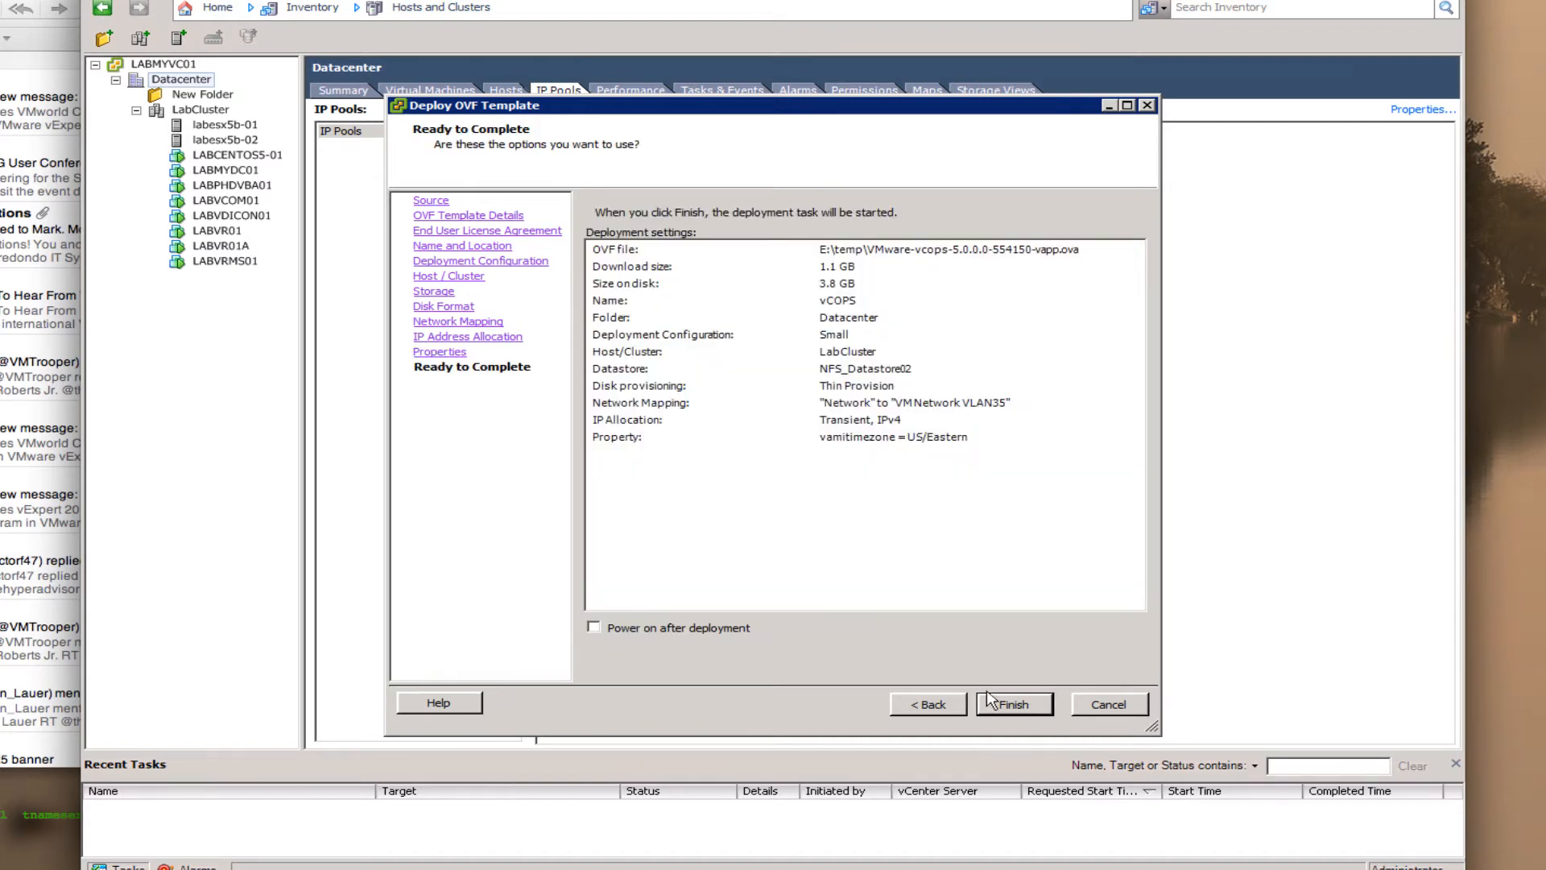
{"action": "left_click", "coordinate": [719, 627]}
- Finish the wizard and move the Deploying vCOPS progress window aside while it completes
{"action": "left_click", "coordinate": [1015, 704]}
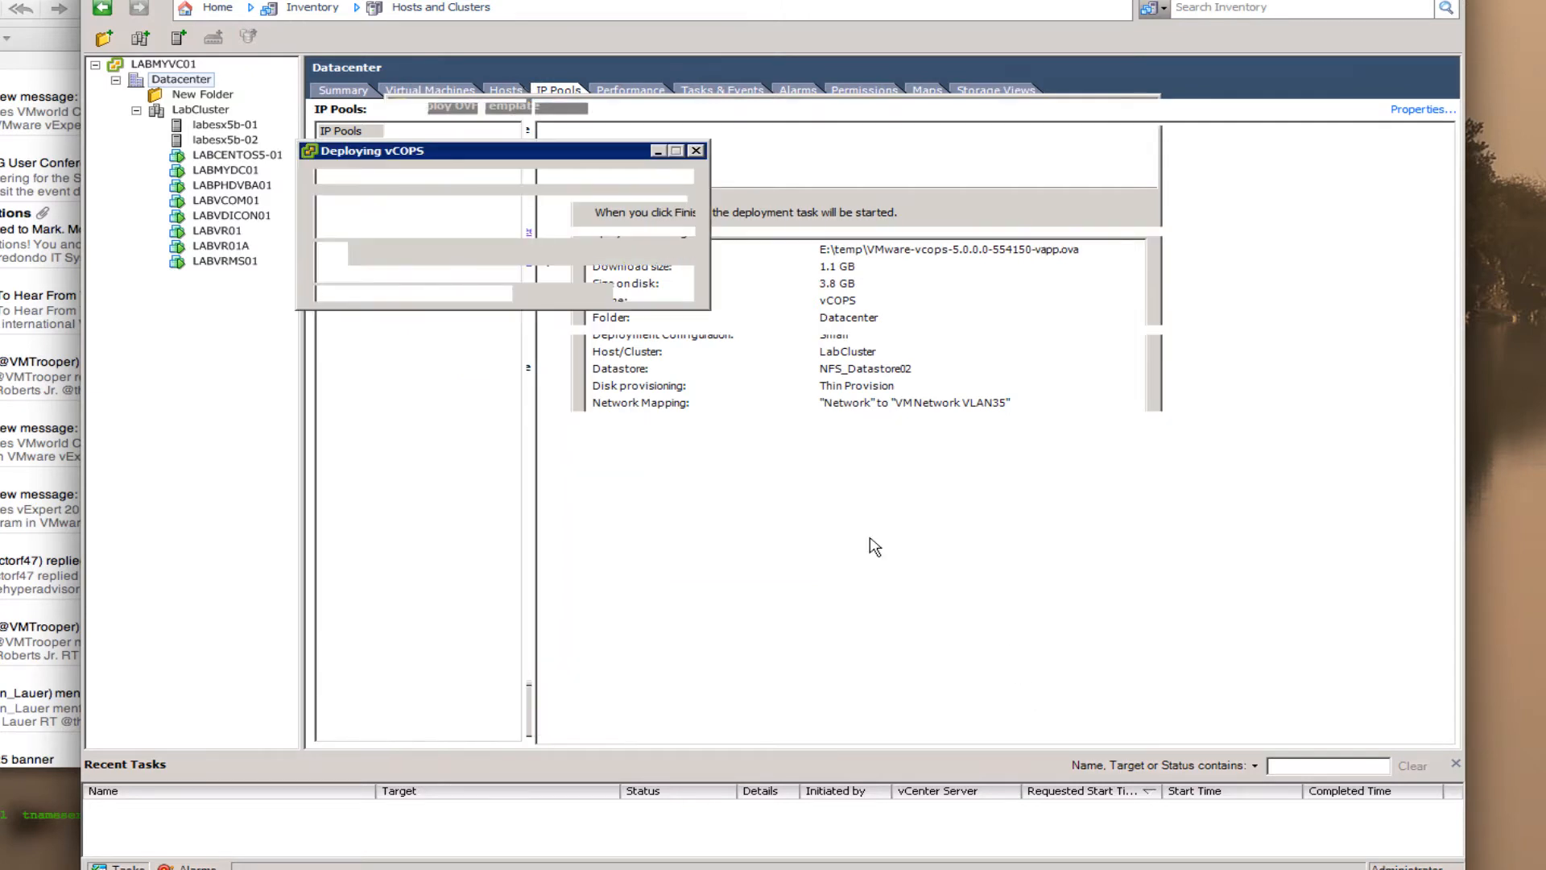
{"action": "left_click_drag", "start_coordinate": [581, 157], "coordinate": [654, 133]}
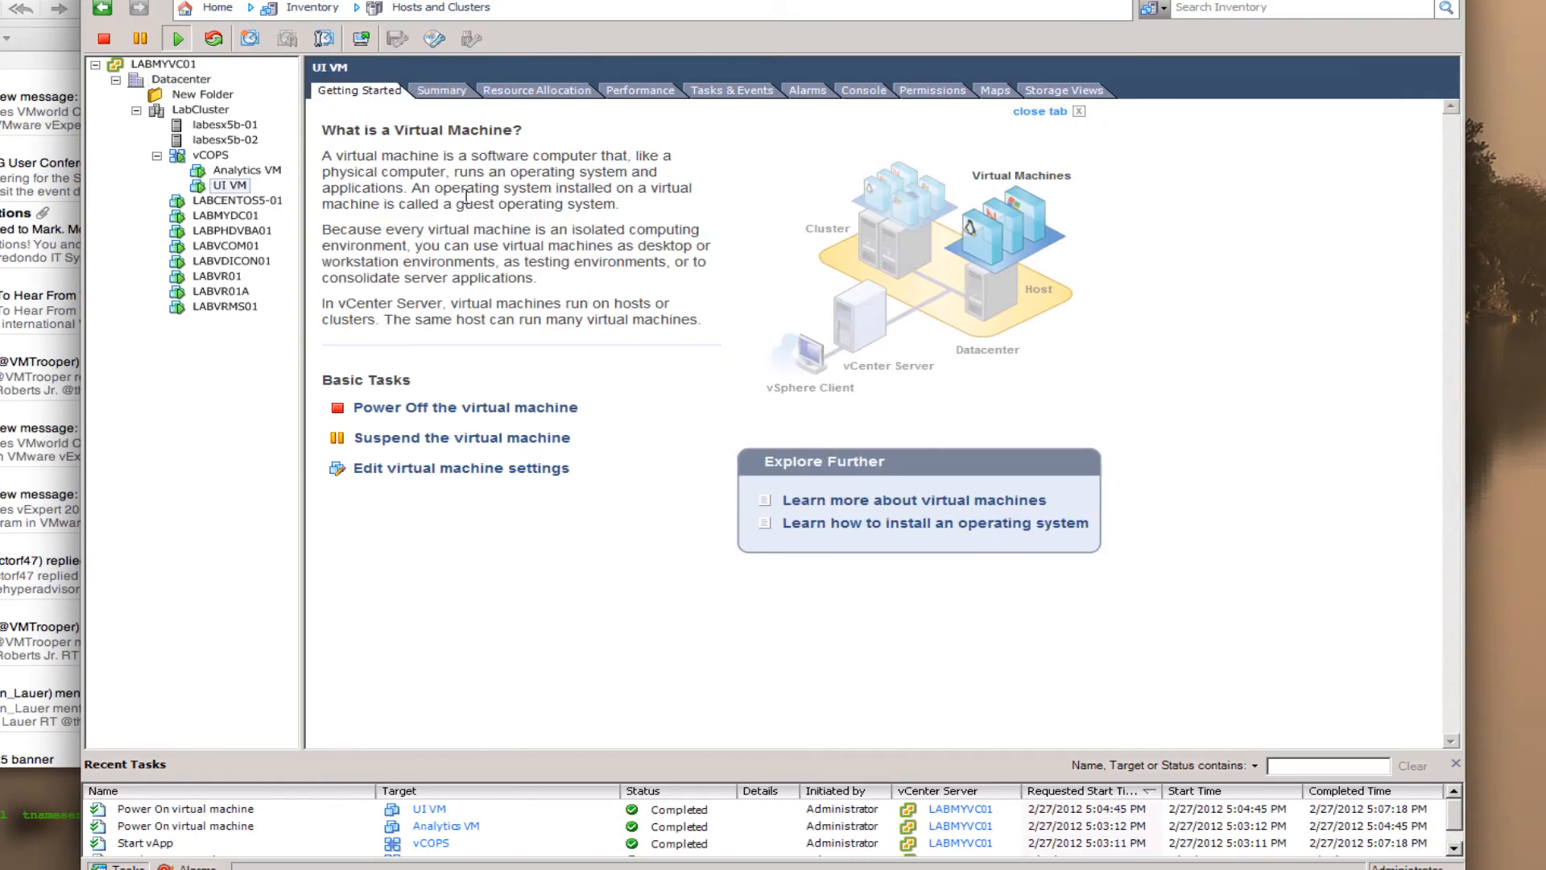
- Select Analytics VM, then UI VM, and launch the UI VM's console
{"action": "left_click", "coordinate": [229, 172]}
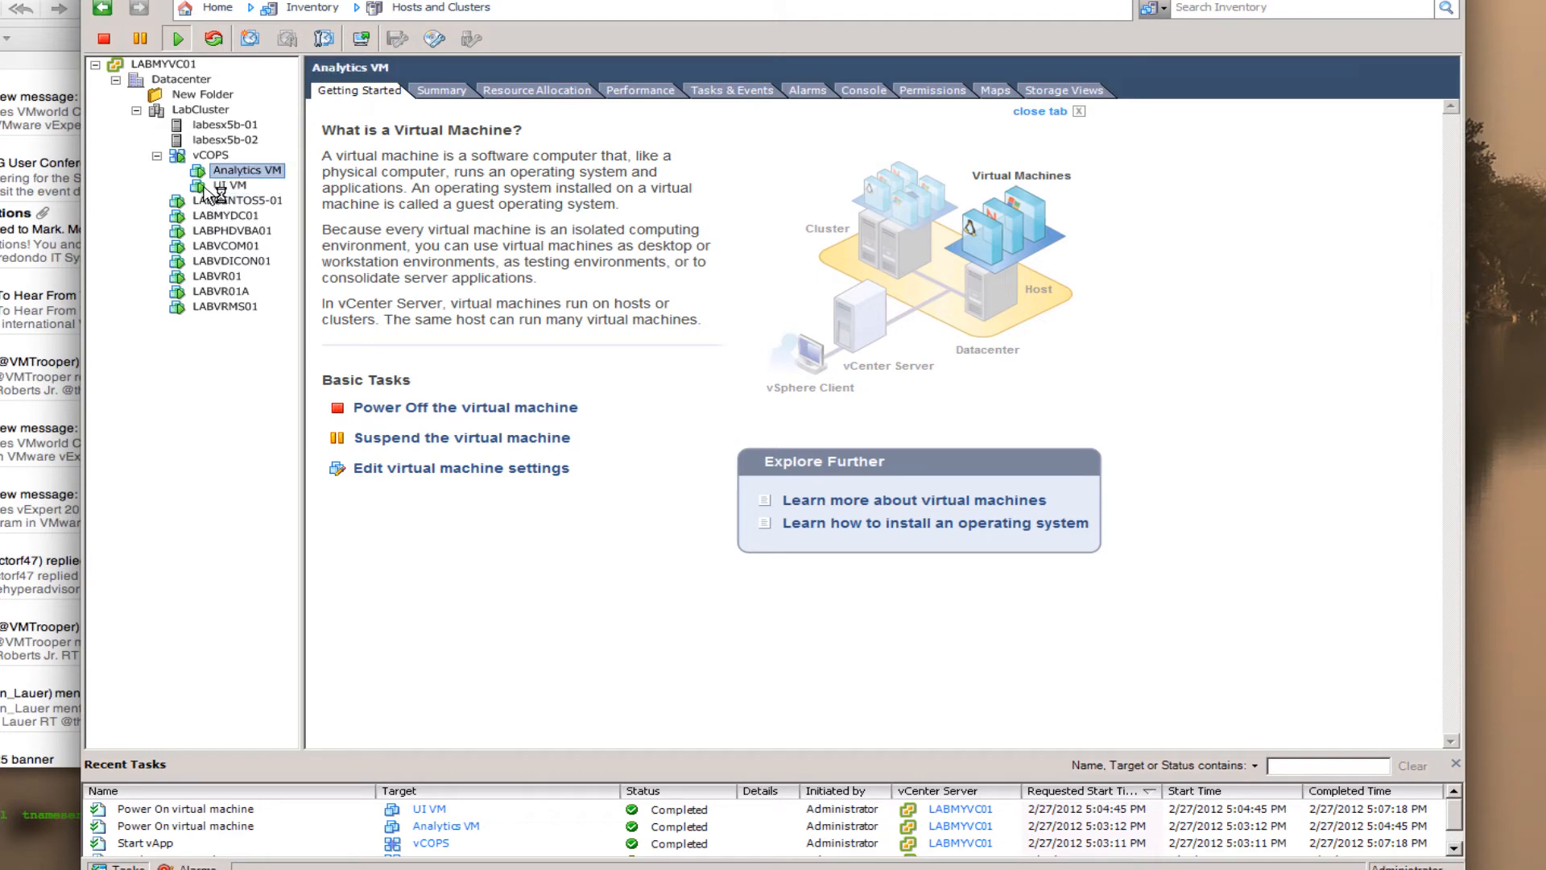
{"action": "left_click", "coordinate": [229, 185]}
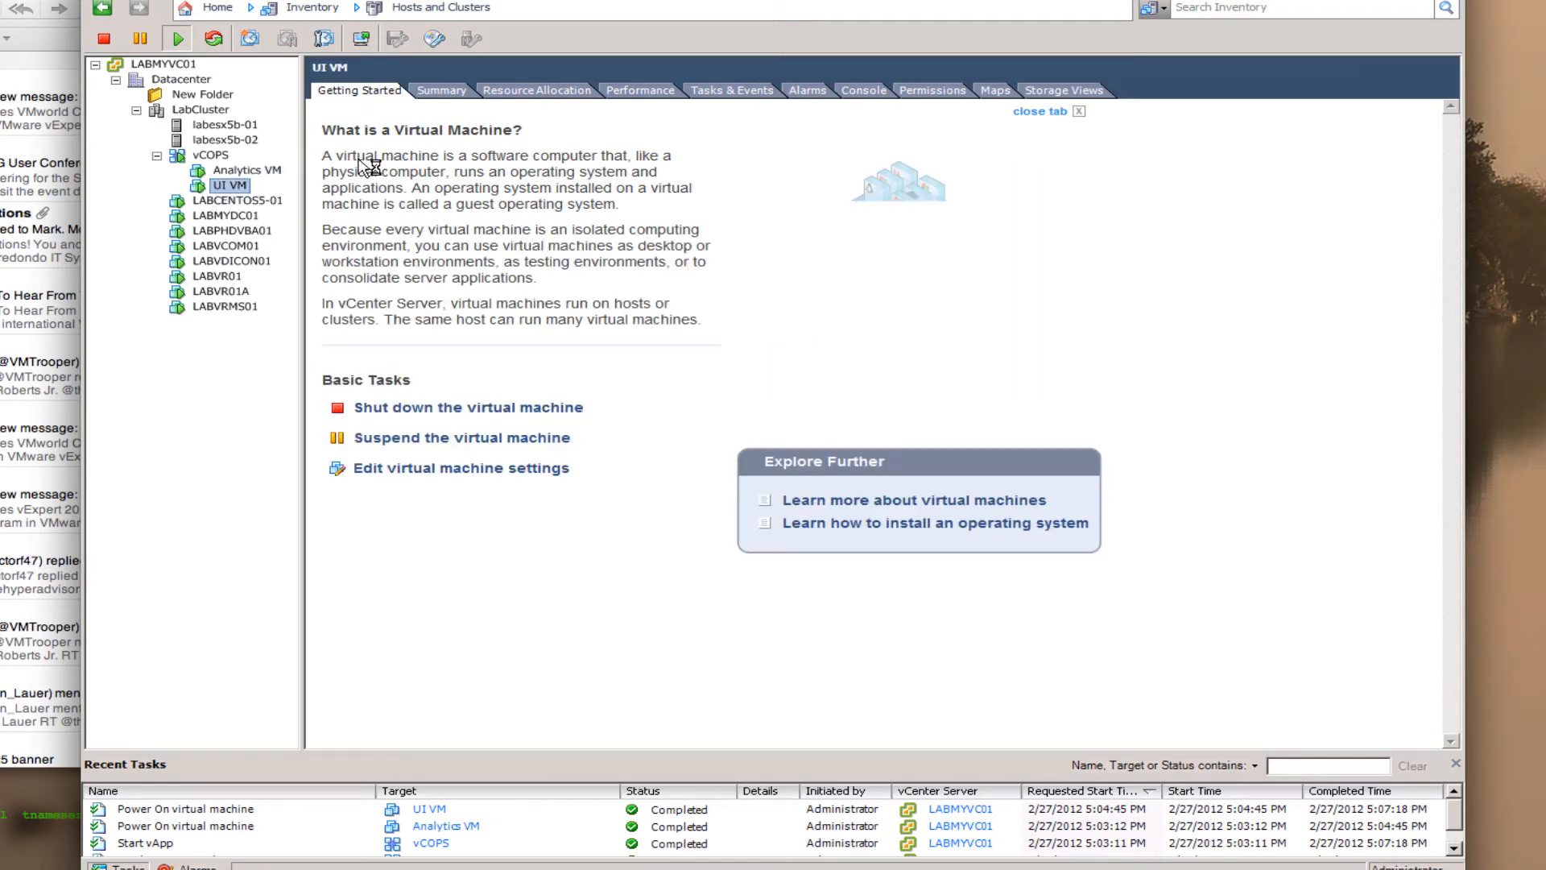
{"action": "left_click", "coordinate": [362, 37]}
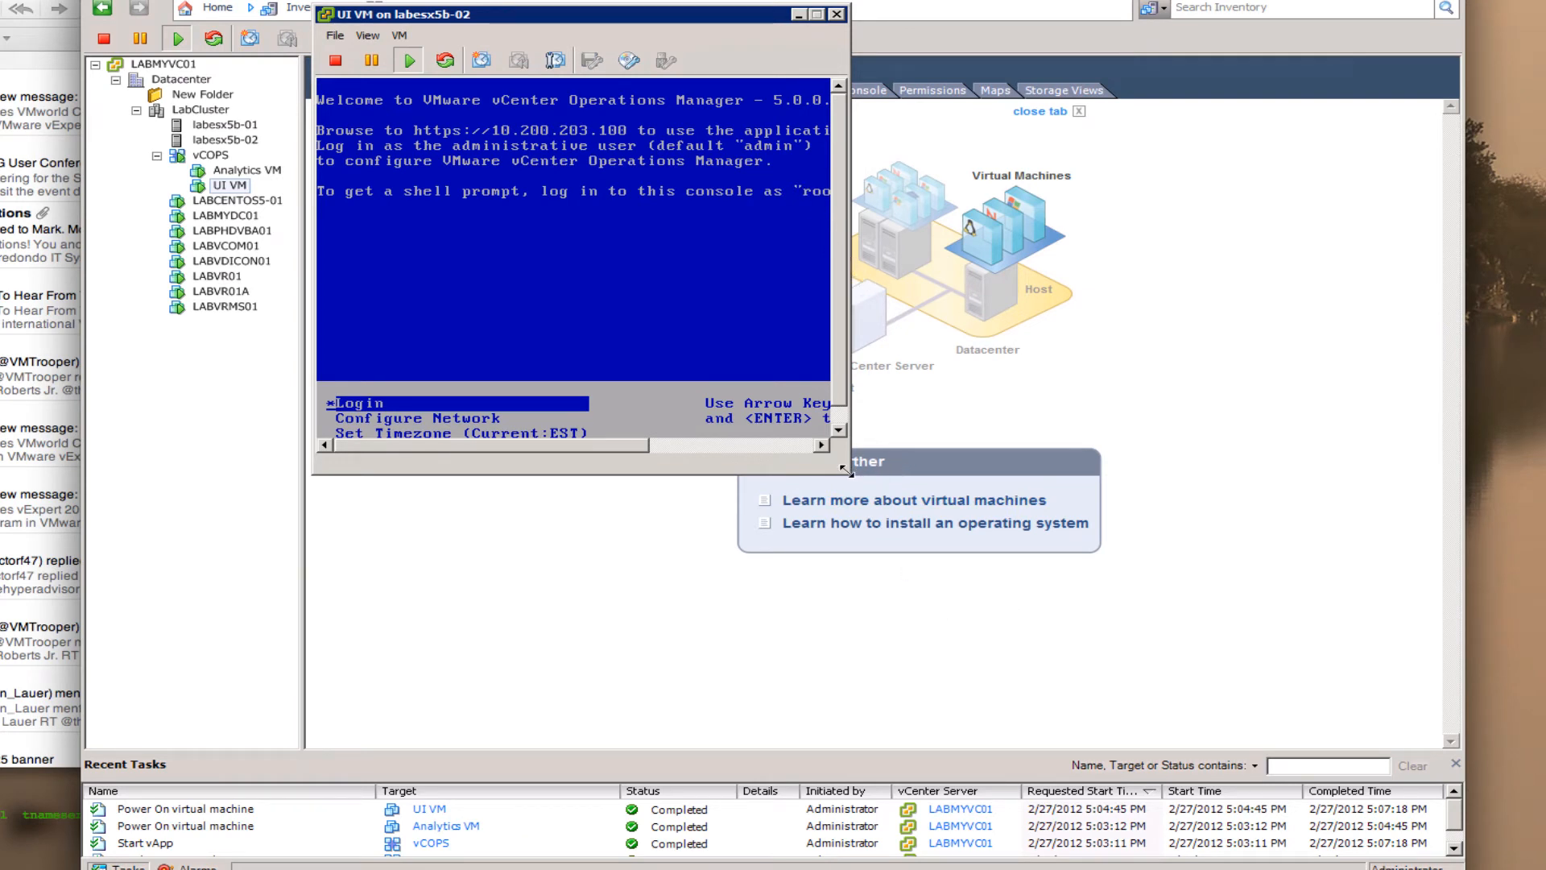
- Drag the console's corner larger and release the mouse with Ctrl+Alt
{"action": "left_click_drag", "start_coordinate": [878, 471], "coordinate": [981, 533]}
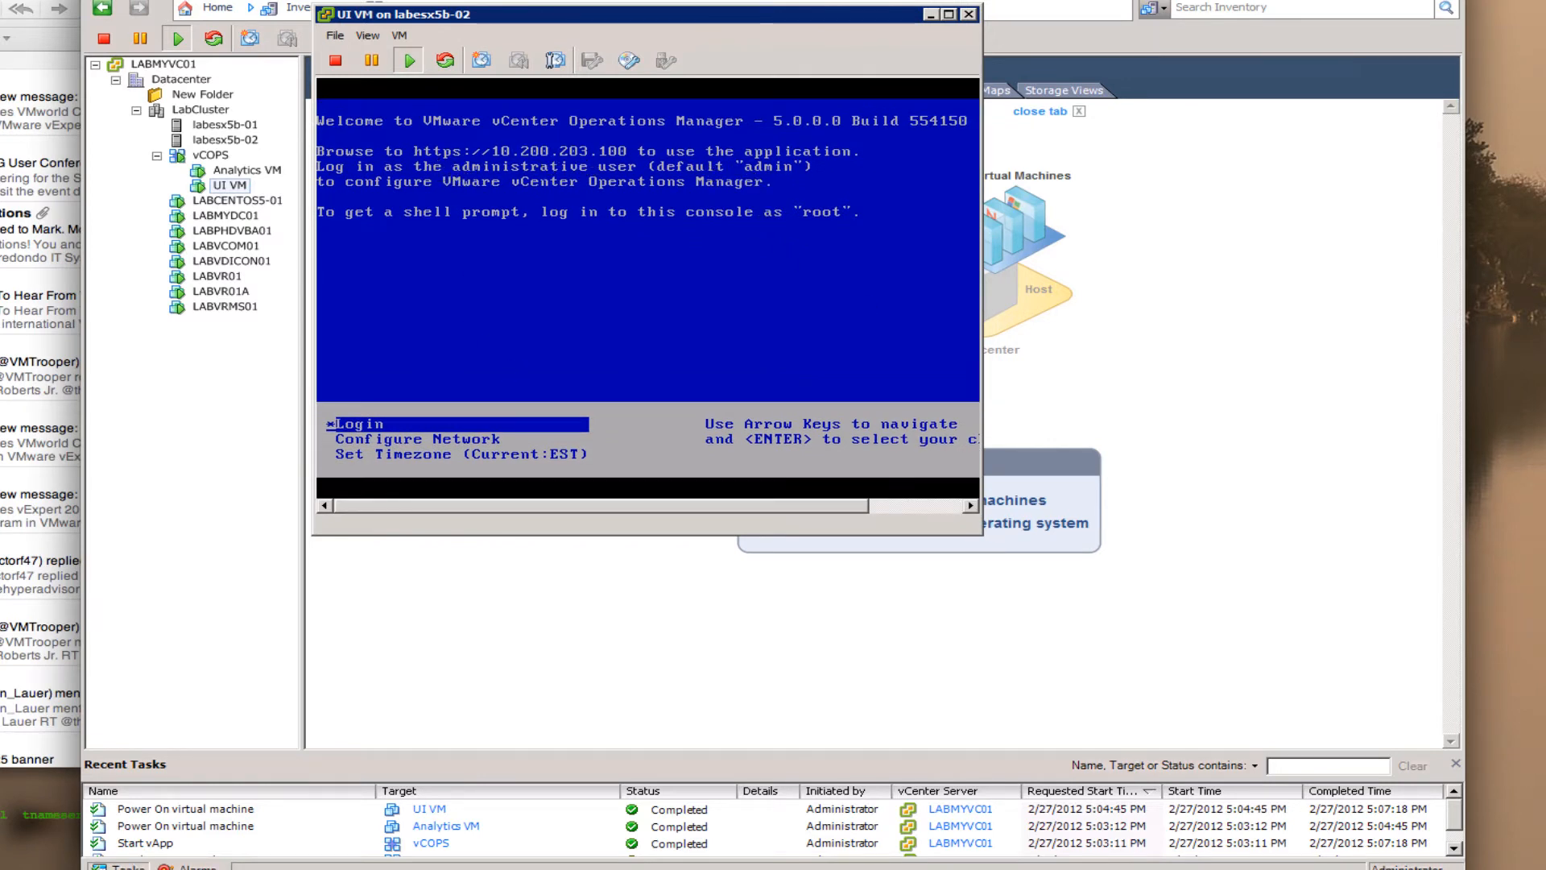
{"action": "key", "text": "ctrl+alt"}
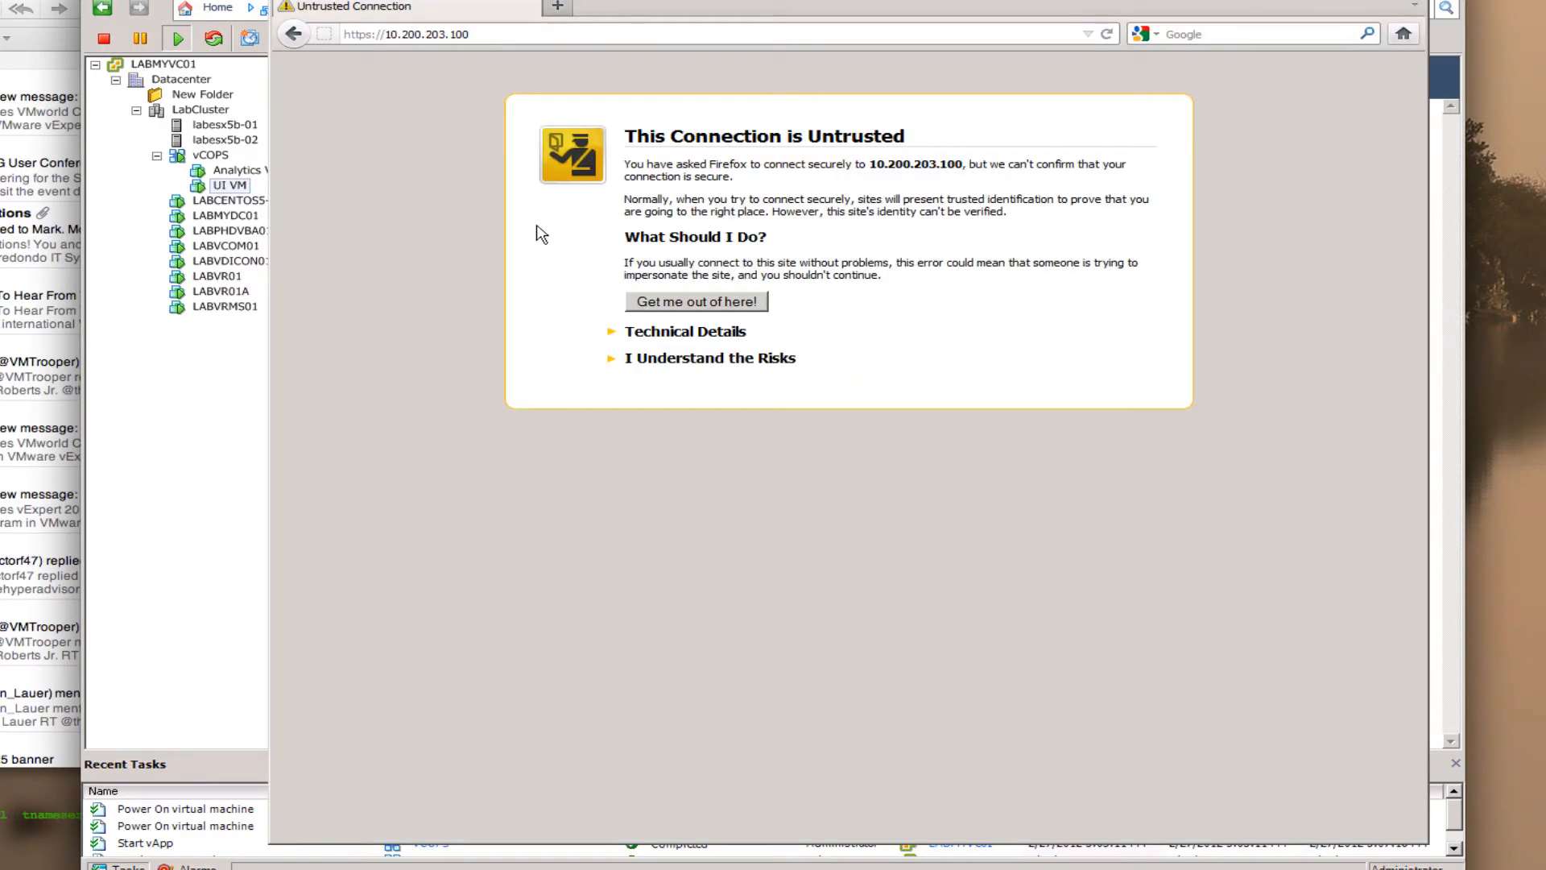
- Add a Firefox security exception for 10.200.203.100's certificate to reach the admin login page
{"action": "left_click", "coordinate": [662, 359]}
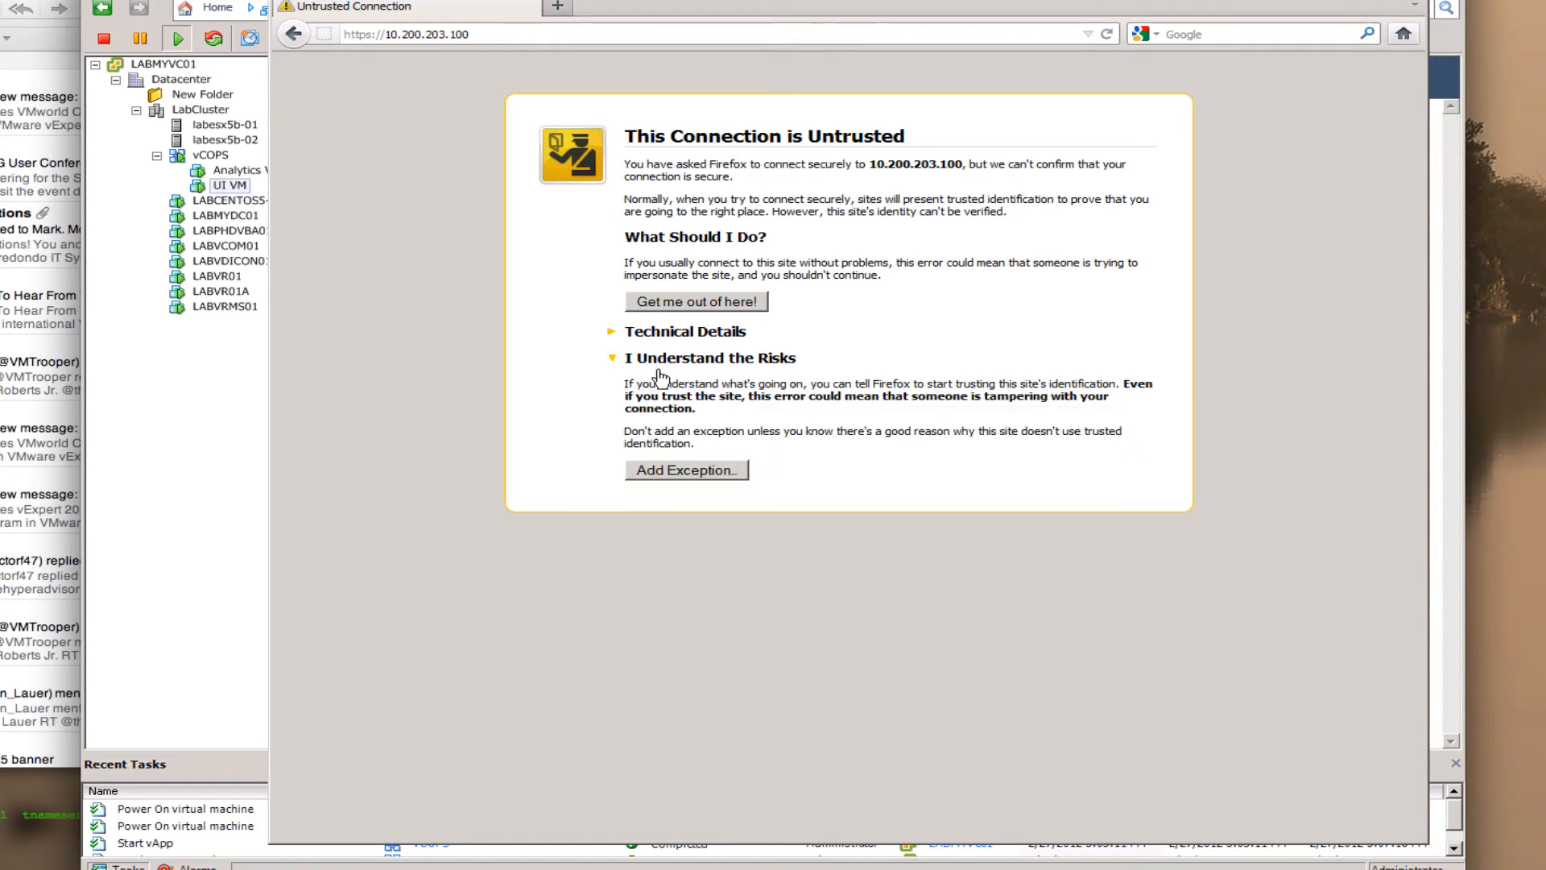
{"action": "left_click", "coordinate": [686, 470]}
{"action": "left_click", "coordinate": [896, 613]}
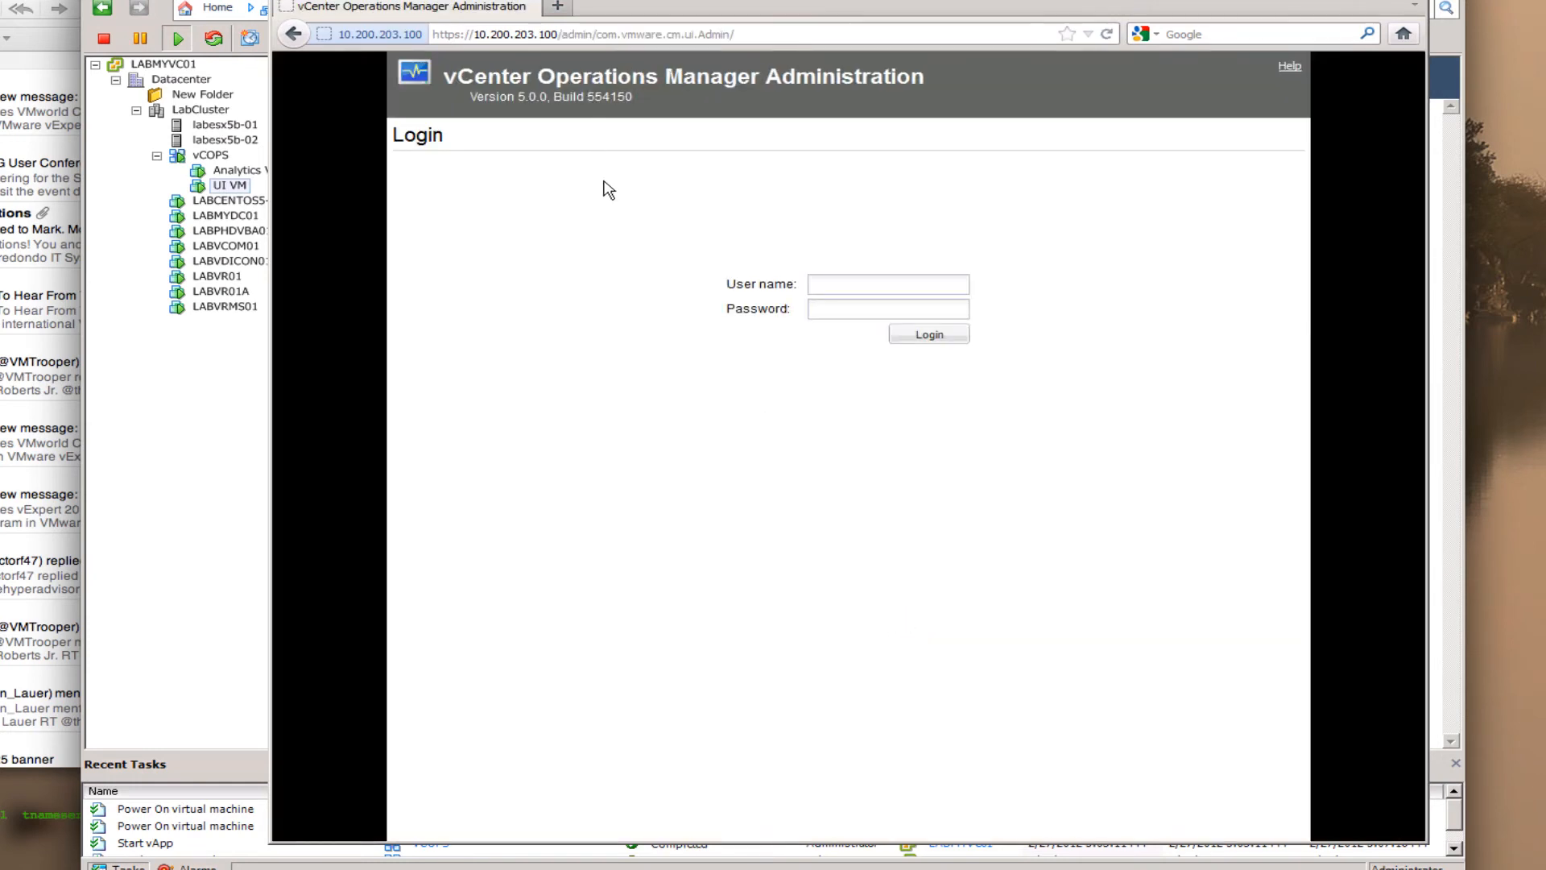
- Sign in to vCenter Operations Manager Administration with the admin account and password
{"action": "left_click", "coordinate": [841, 281]}
{"action": "key", "text": "Tab"}
{"action": "key", "text": "Return"}
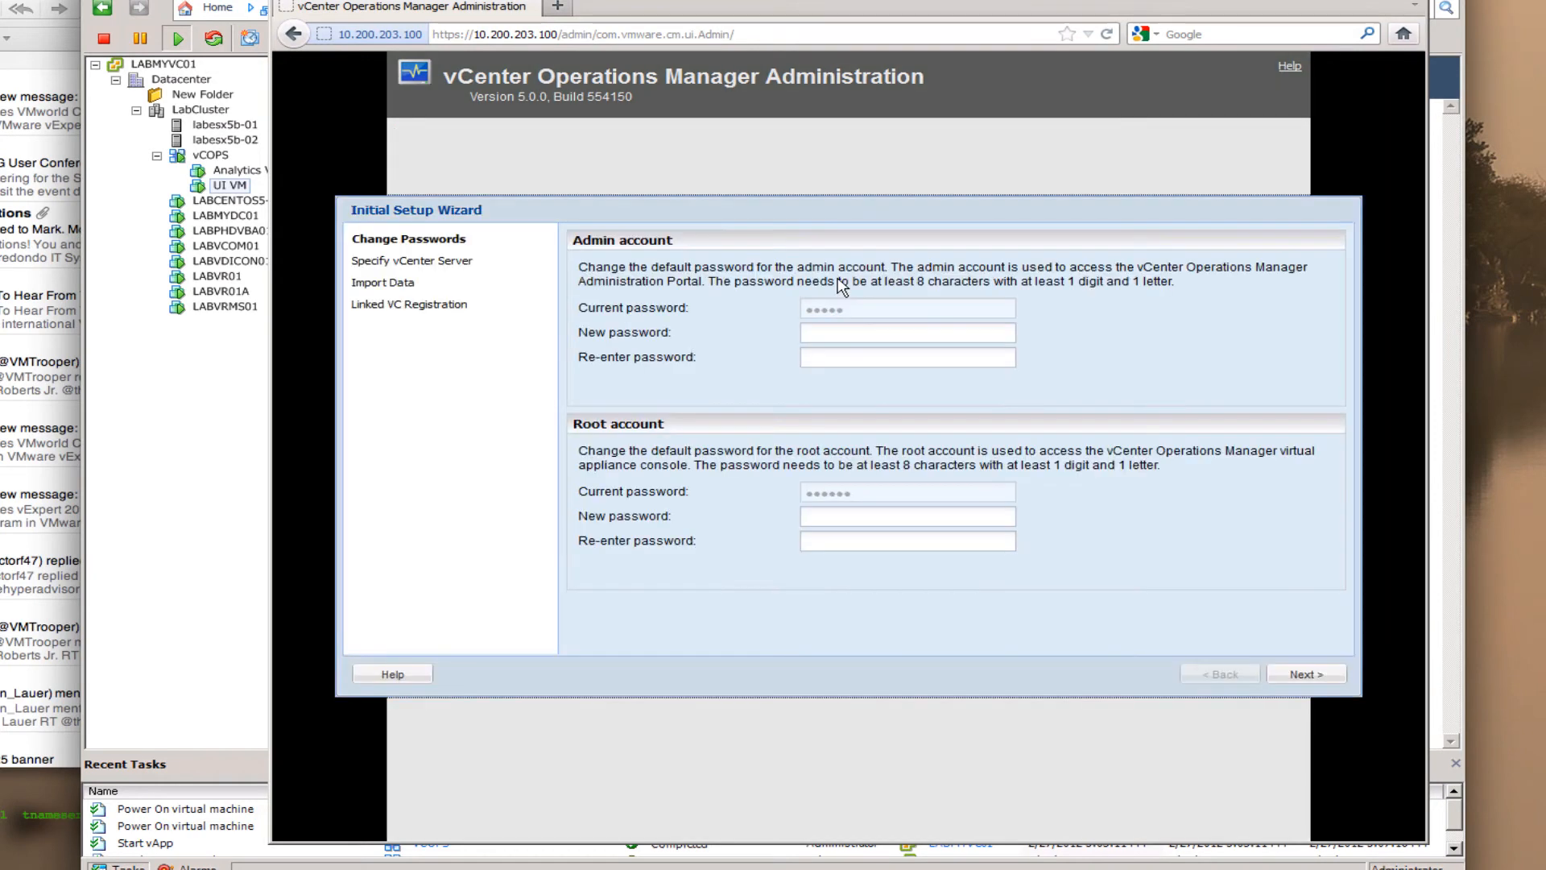
- Enter and confirm new admin and root account passwords, then continue the wizard
{"action": "left_click", "coordinate": [857, 333]}
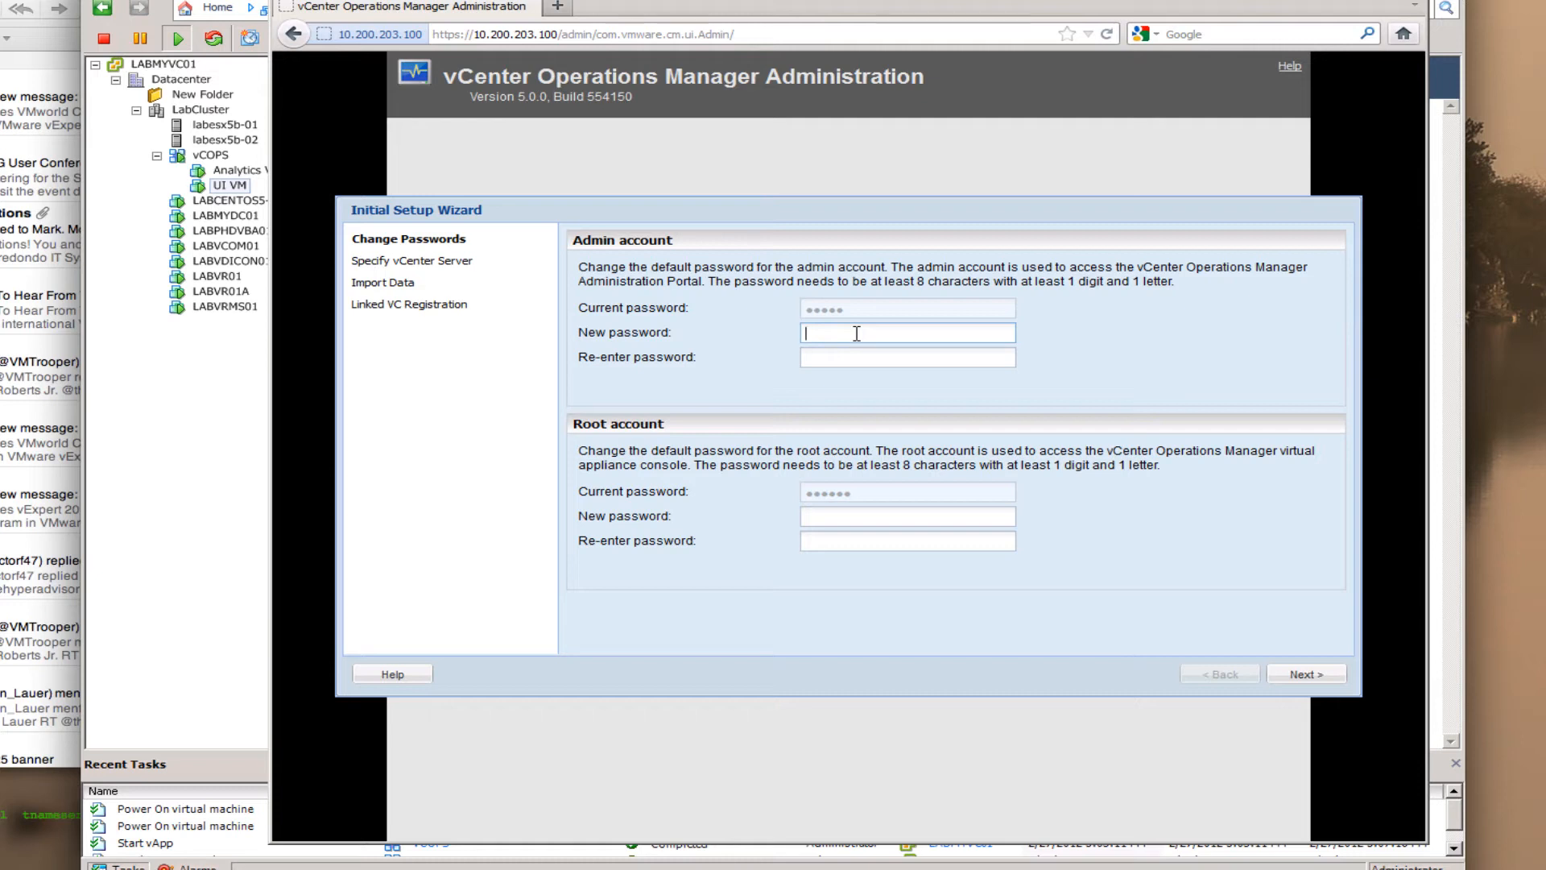
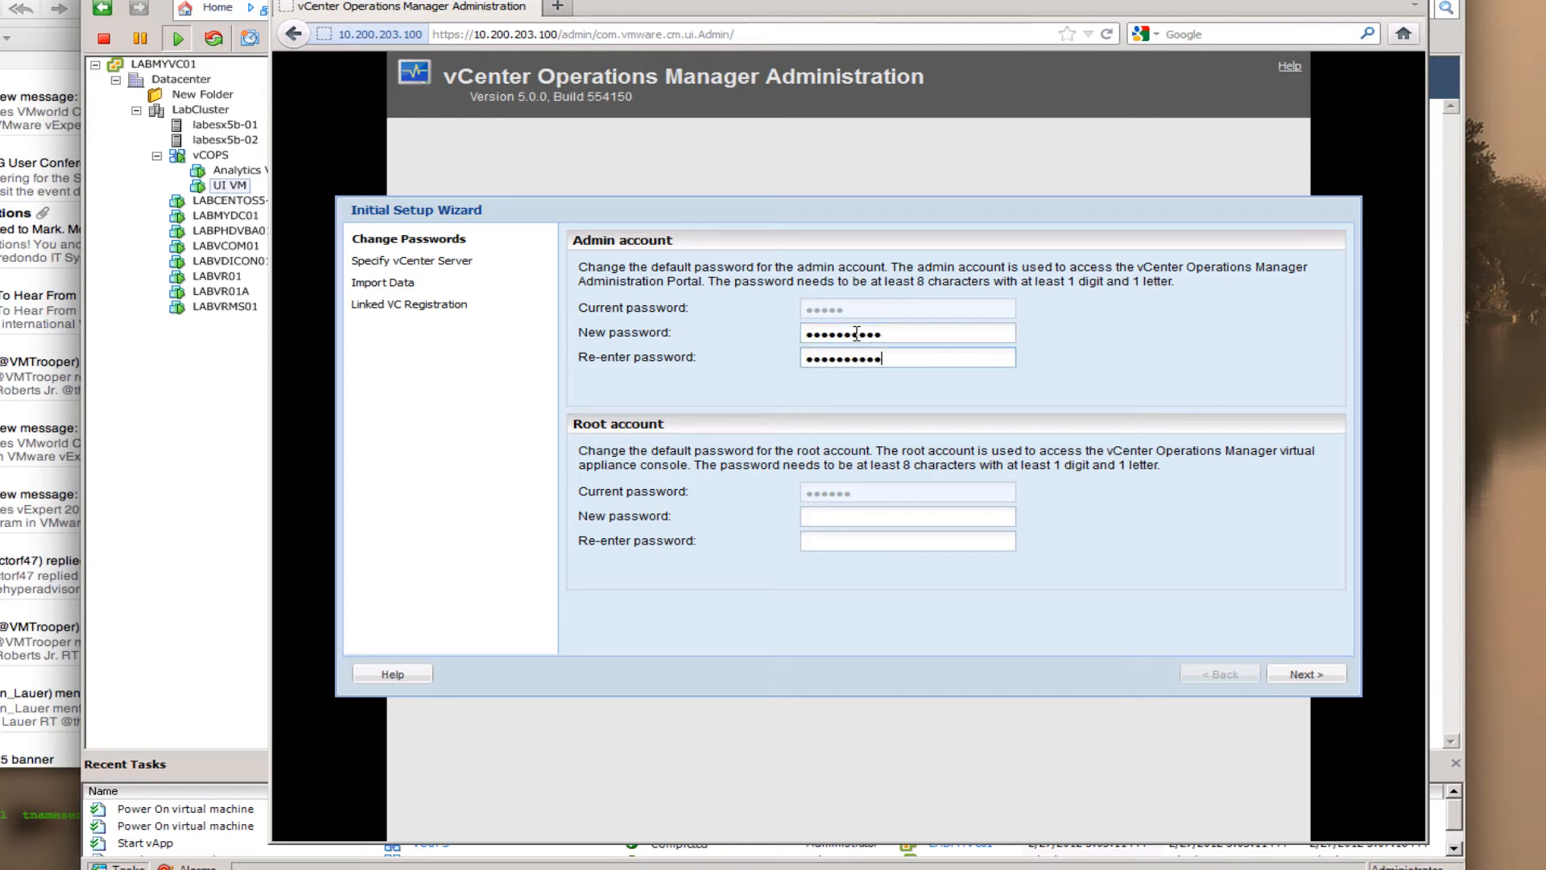
{"action": "key", "text": "Tab"}
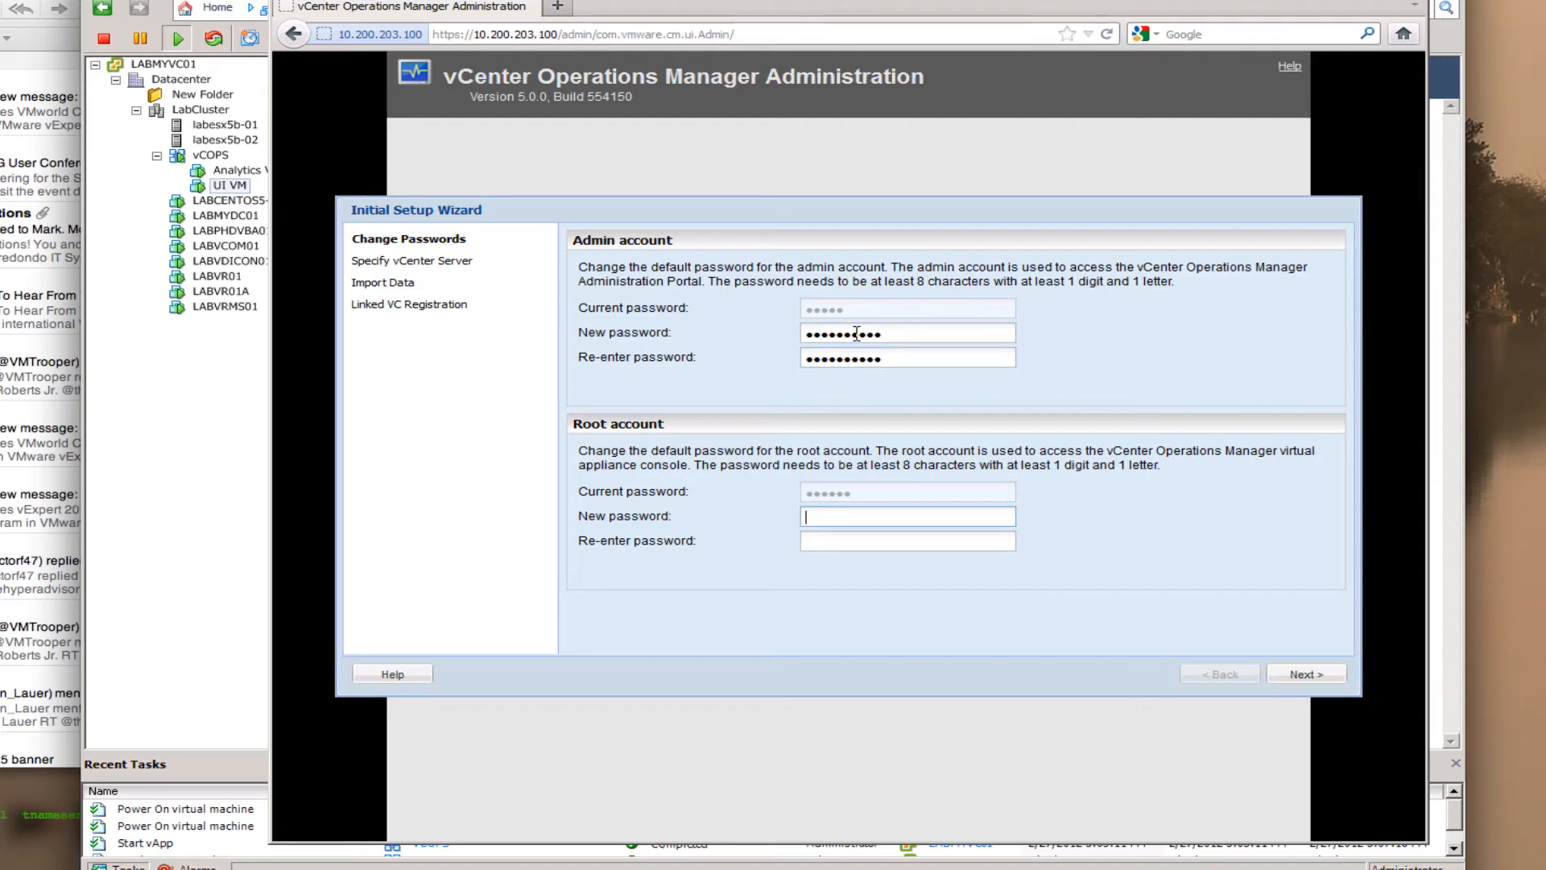
{"action": "key", "text": "Tab"}
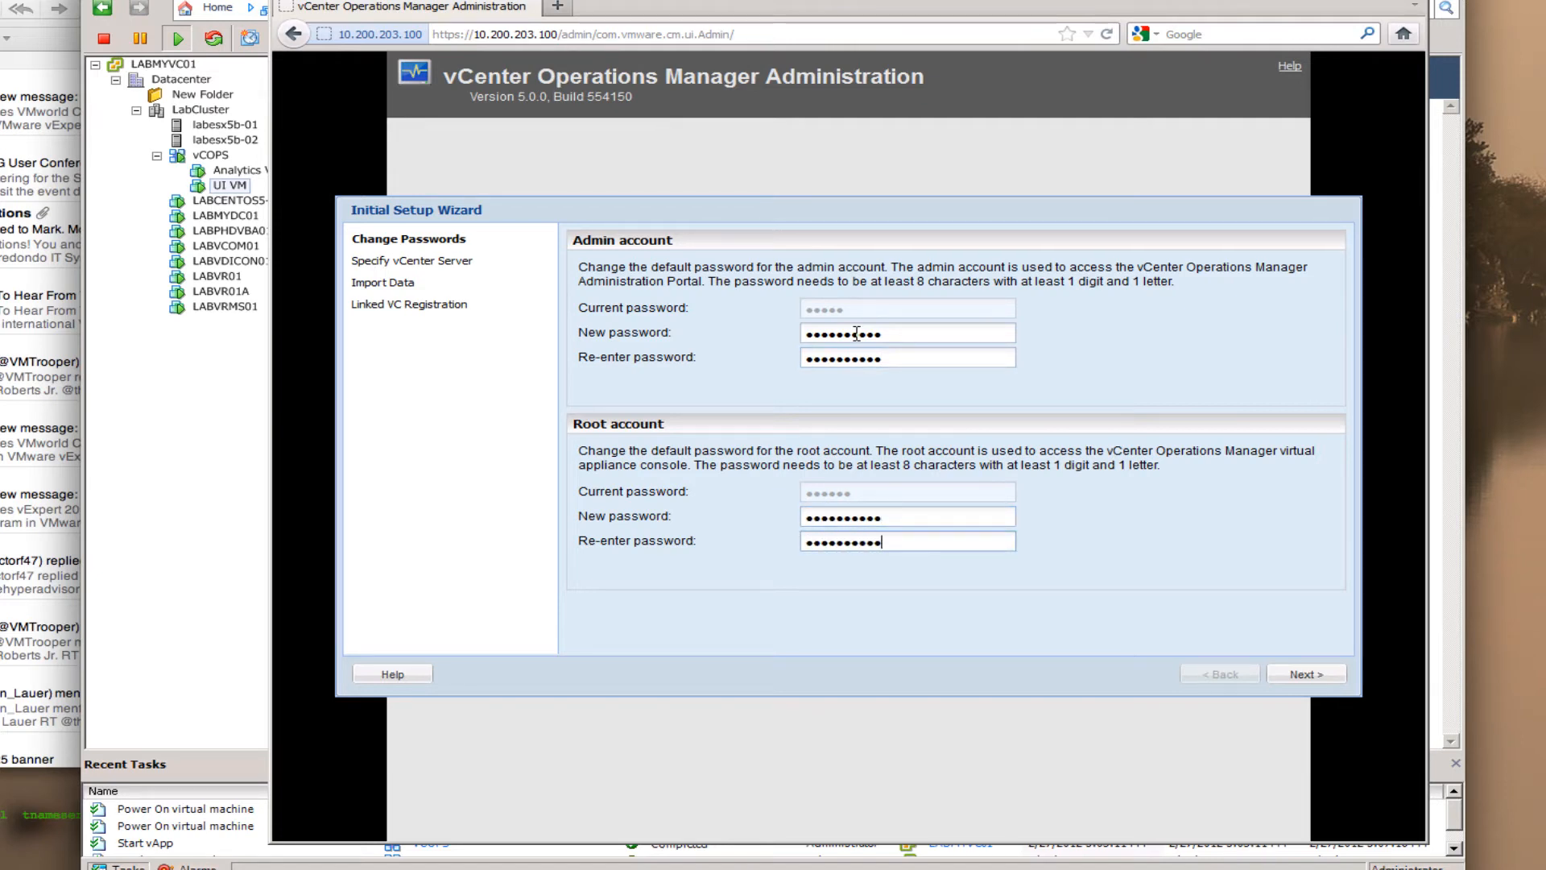
{"action": "left_click", "coordinate": [1304, 674]}
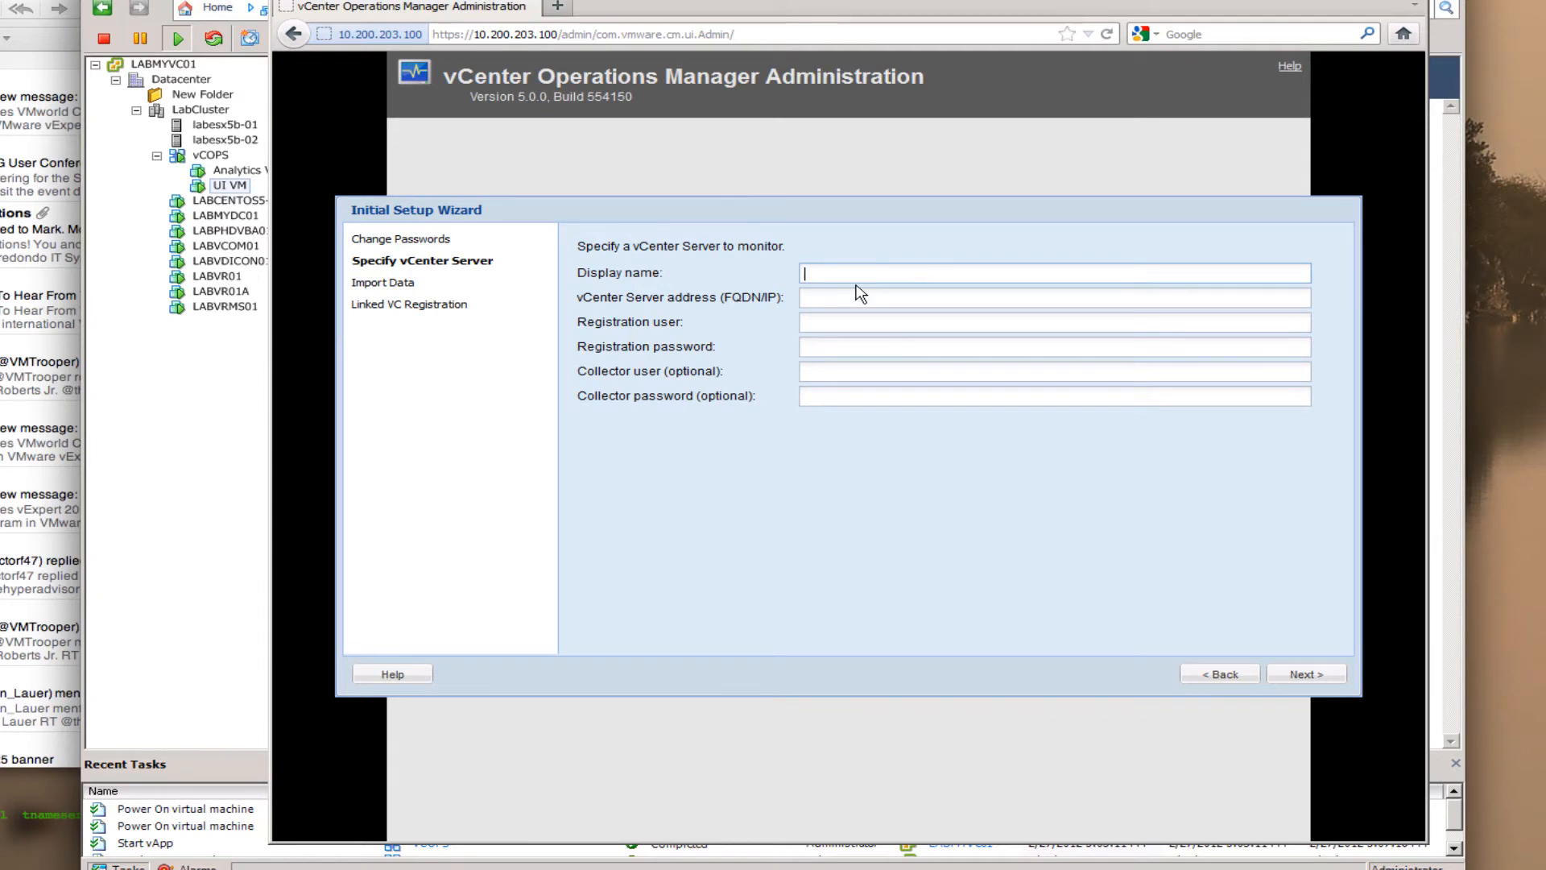
- Name the vCenter Server labmyvc01 and set its address to labmyvc01.myvlab.org
{"action": "type", "text": "bmyvc01"}
{"action": "key", "text": "Tab"}
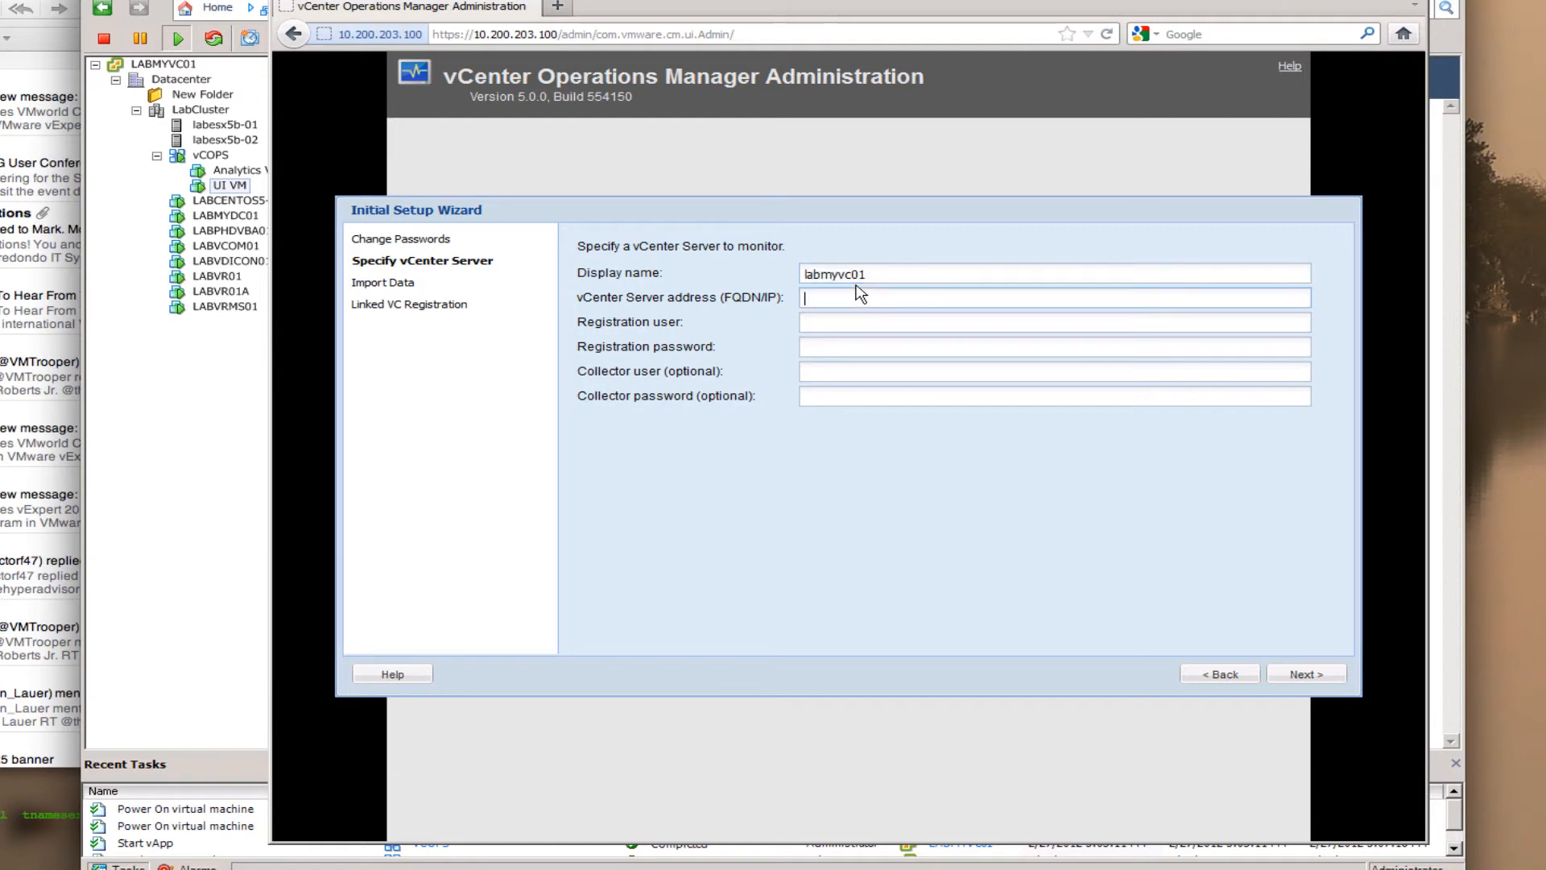
{"action": "left_click_drag", "start_coordinate": [882, 279], "coordinate": [778, 277]}
{"action": "key", "text": "ctrl+c"}
{"action": "left_click", "coordinate": [832, 296]}
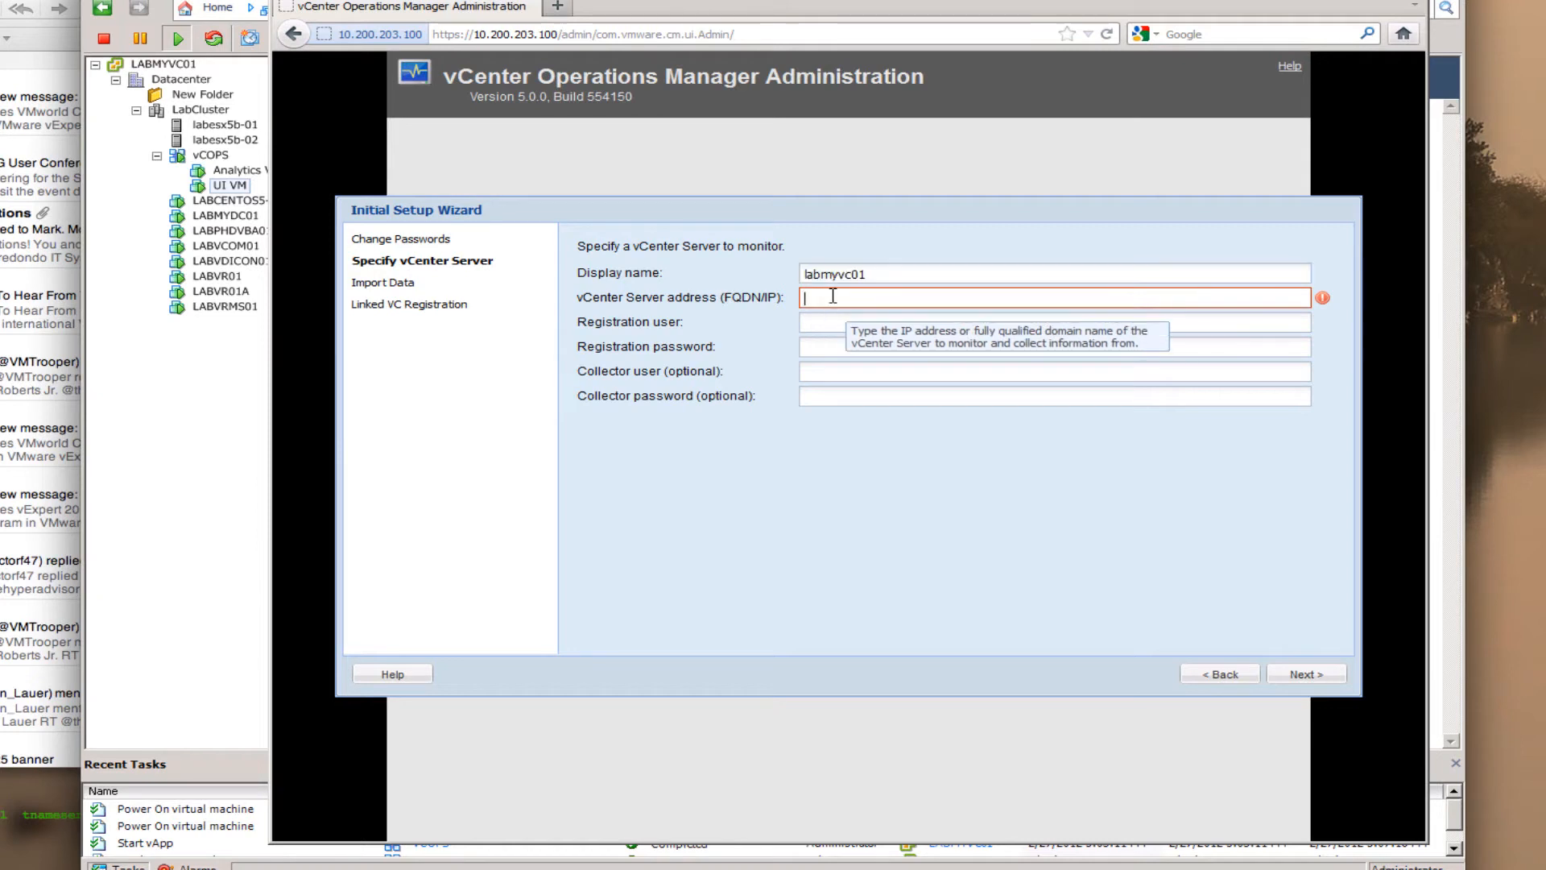
{"action": "key", "text": "ctrl+v"}
{"action": "left_click", "coordinate": [826, 323]}
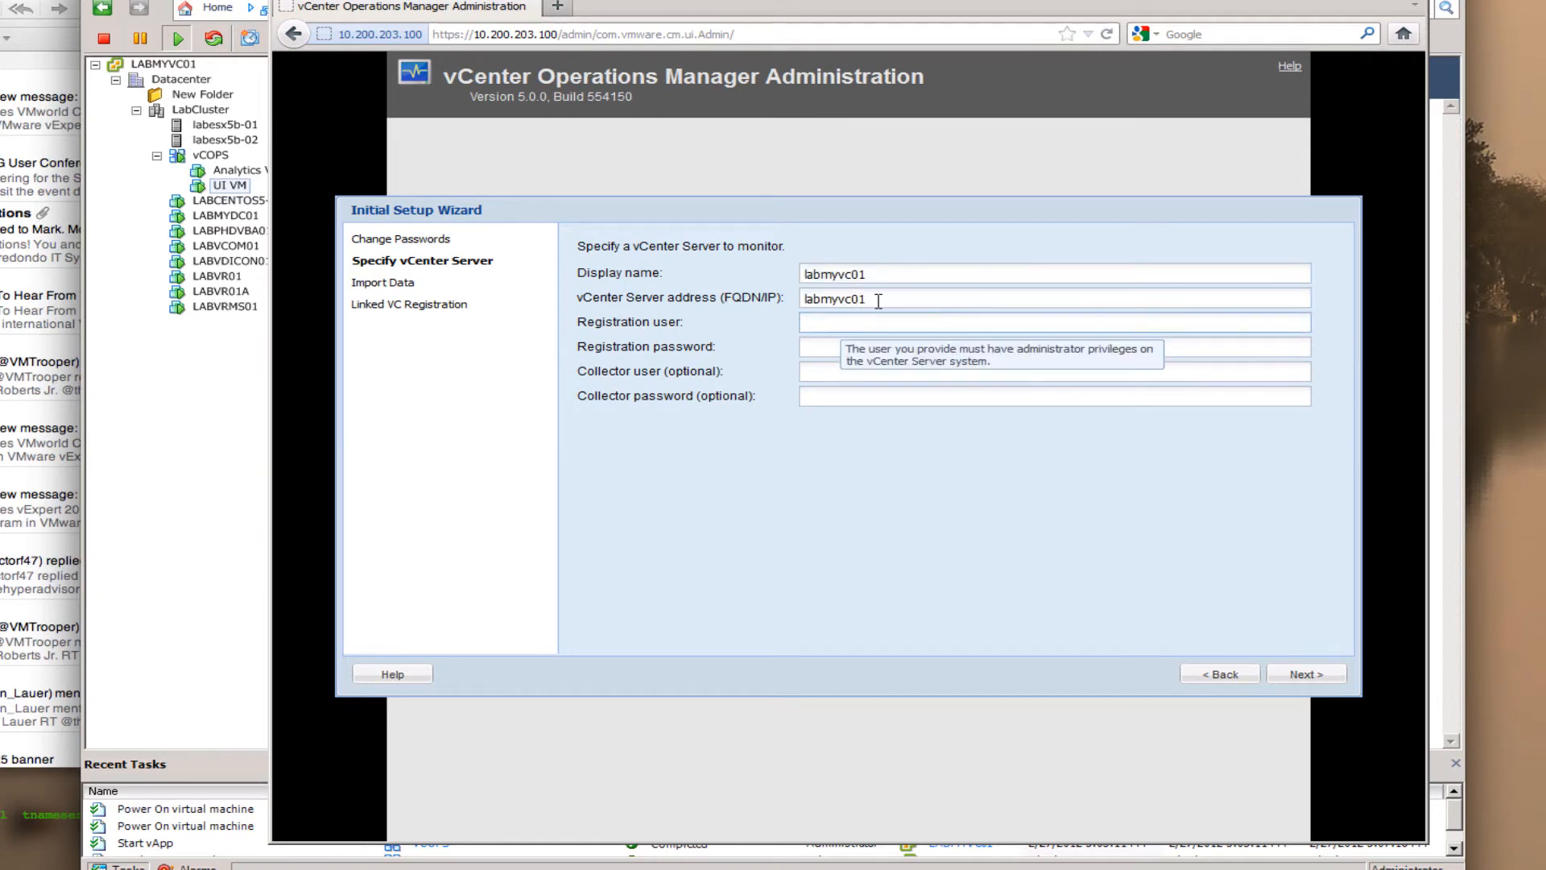
{"action": "left_click", "coordinate": [878, 301]}
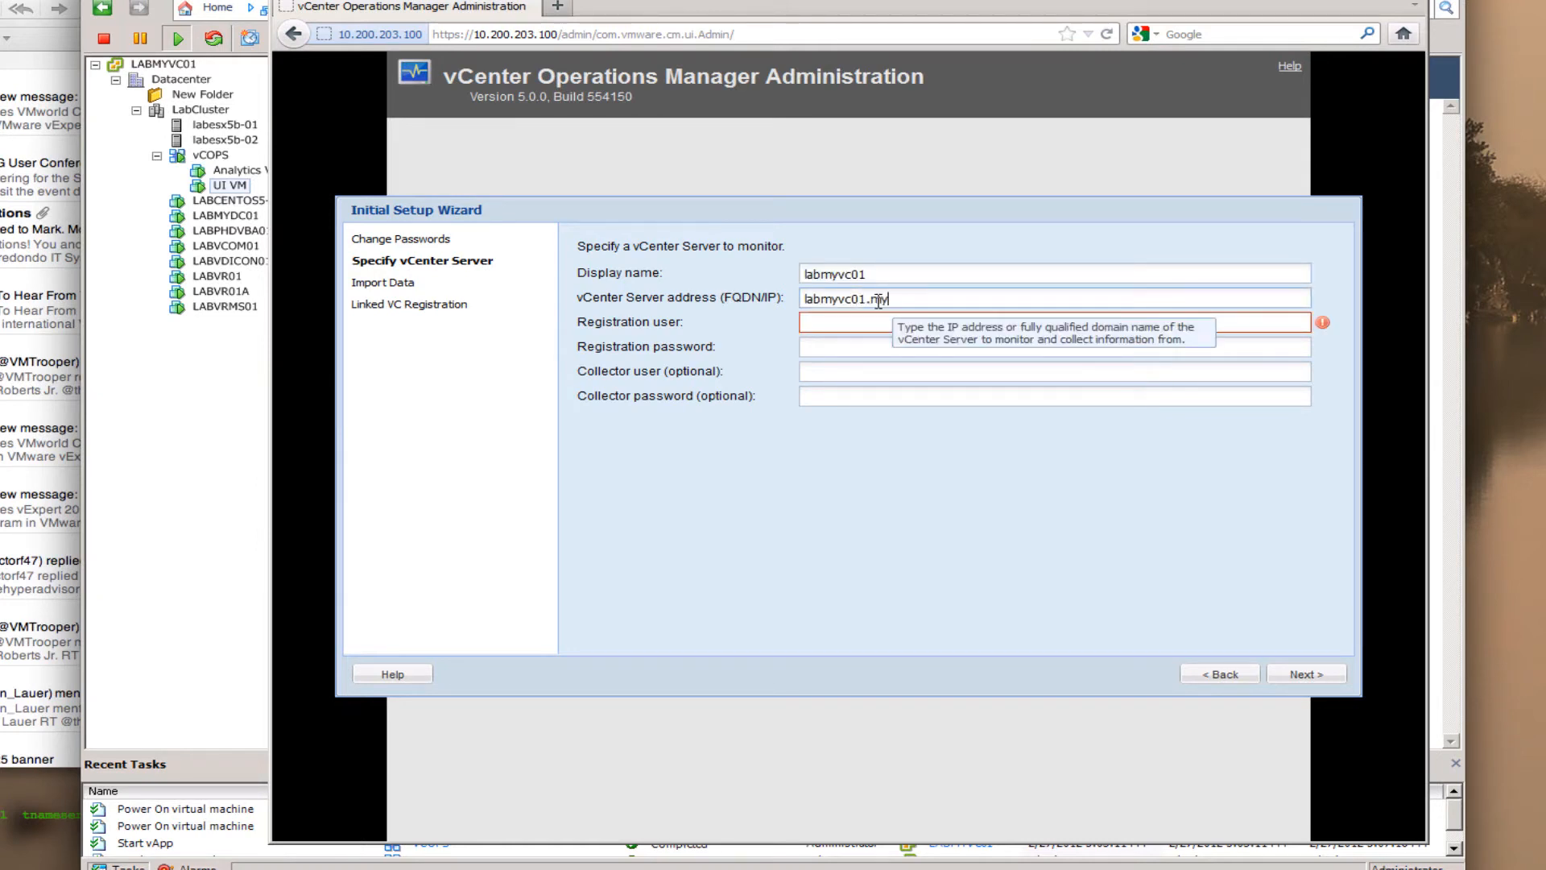
{"action": "type", "text": ".myvlab.org"}
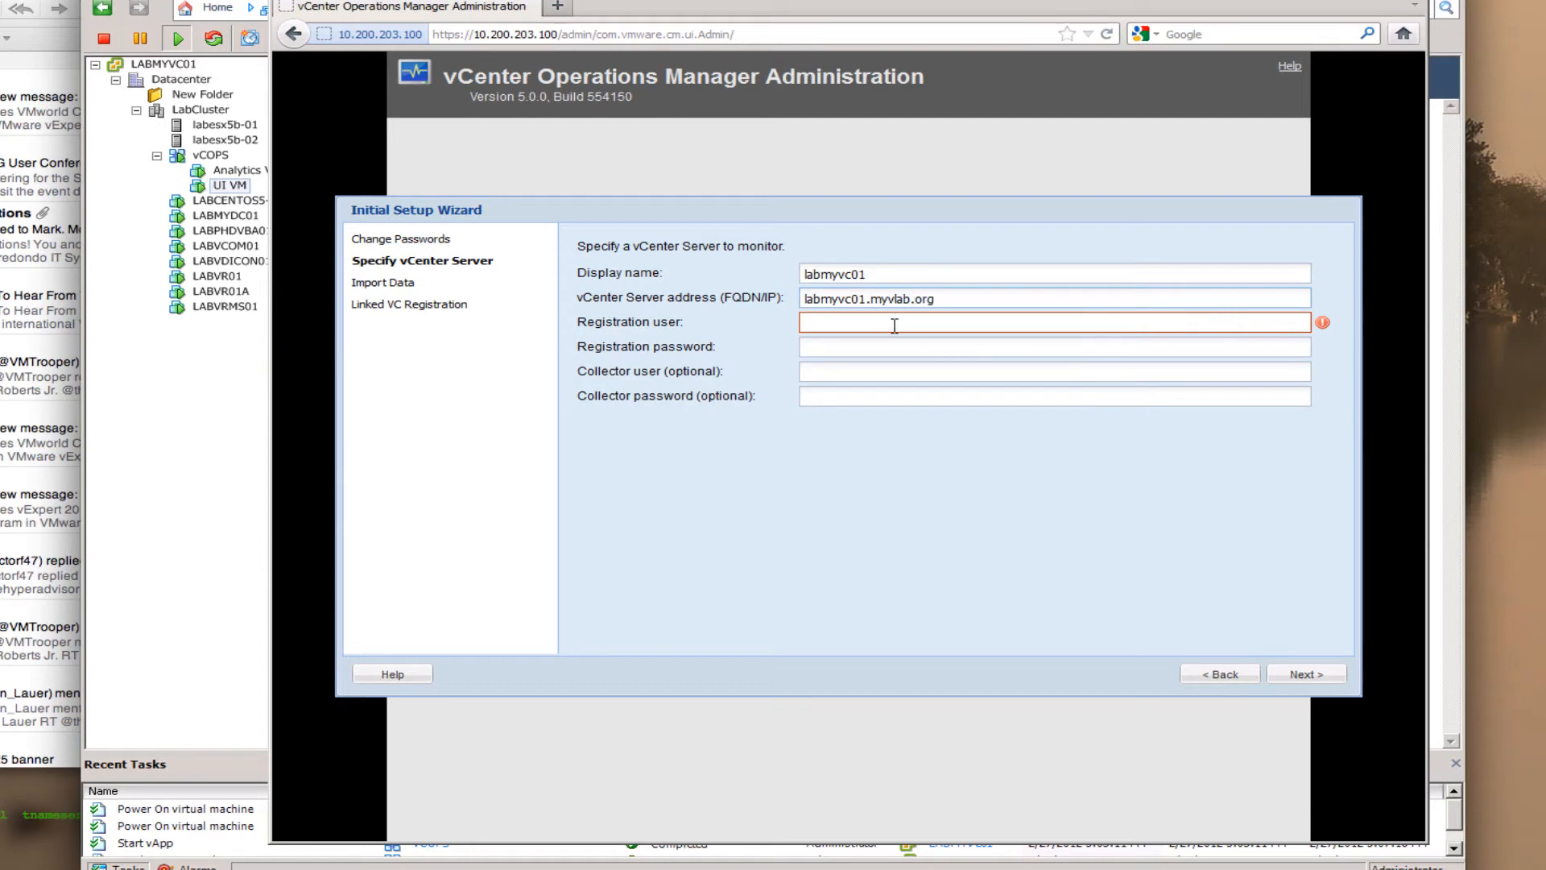
- Enter registration user administrator and its password, then continue to validation
{"action": "left_click", "coordinate": [894, 326]}
{"action": "type", "text": "administrat"}
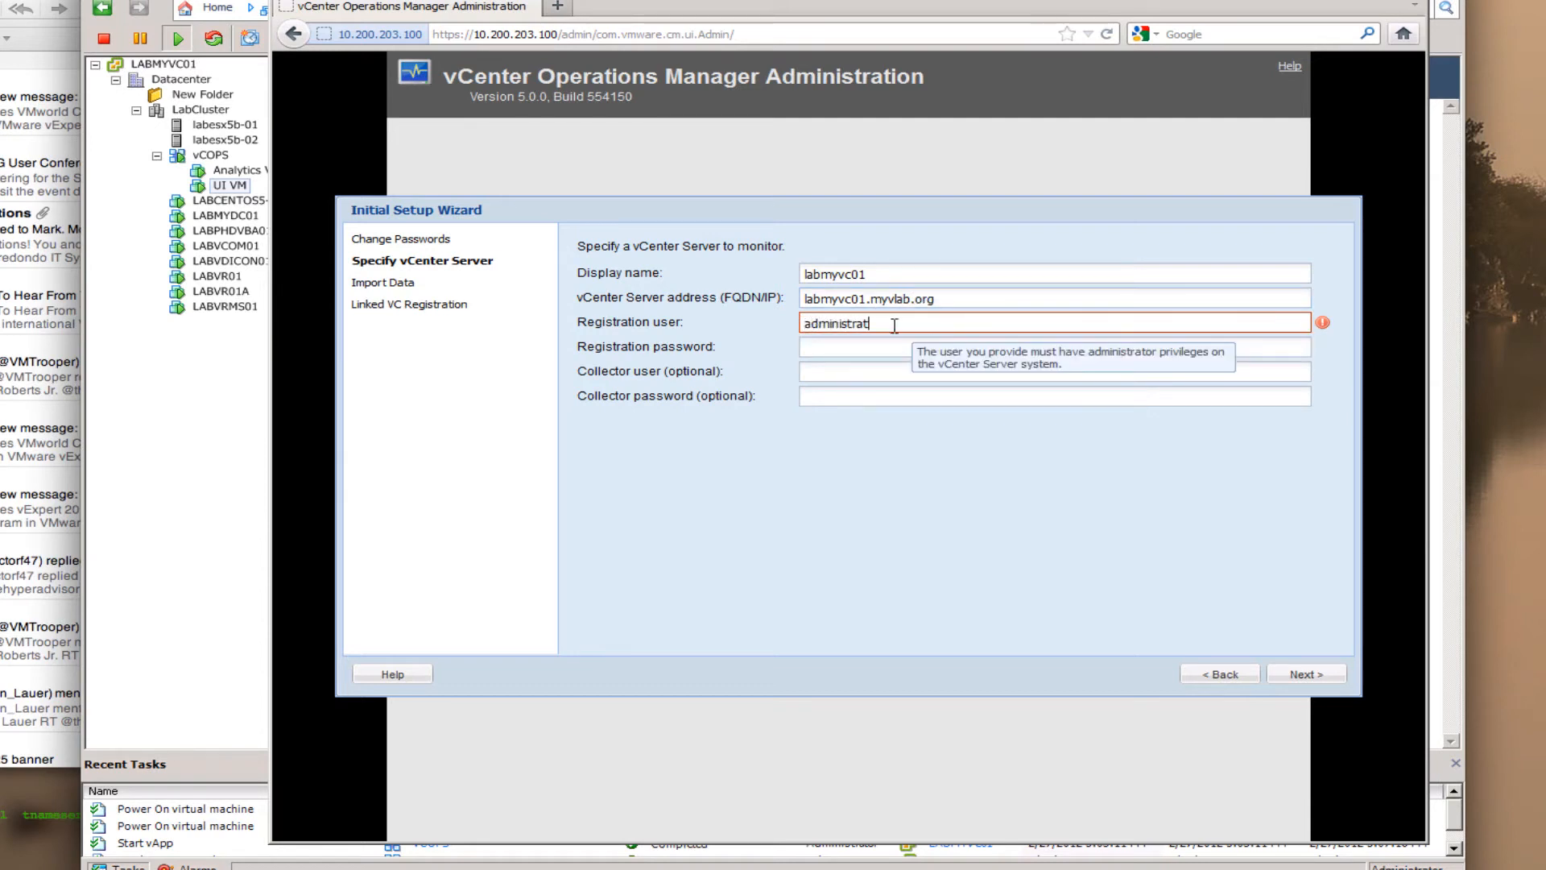
{"action": "type", "text": "or"}
{"action": "key", "text": "Tab"}
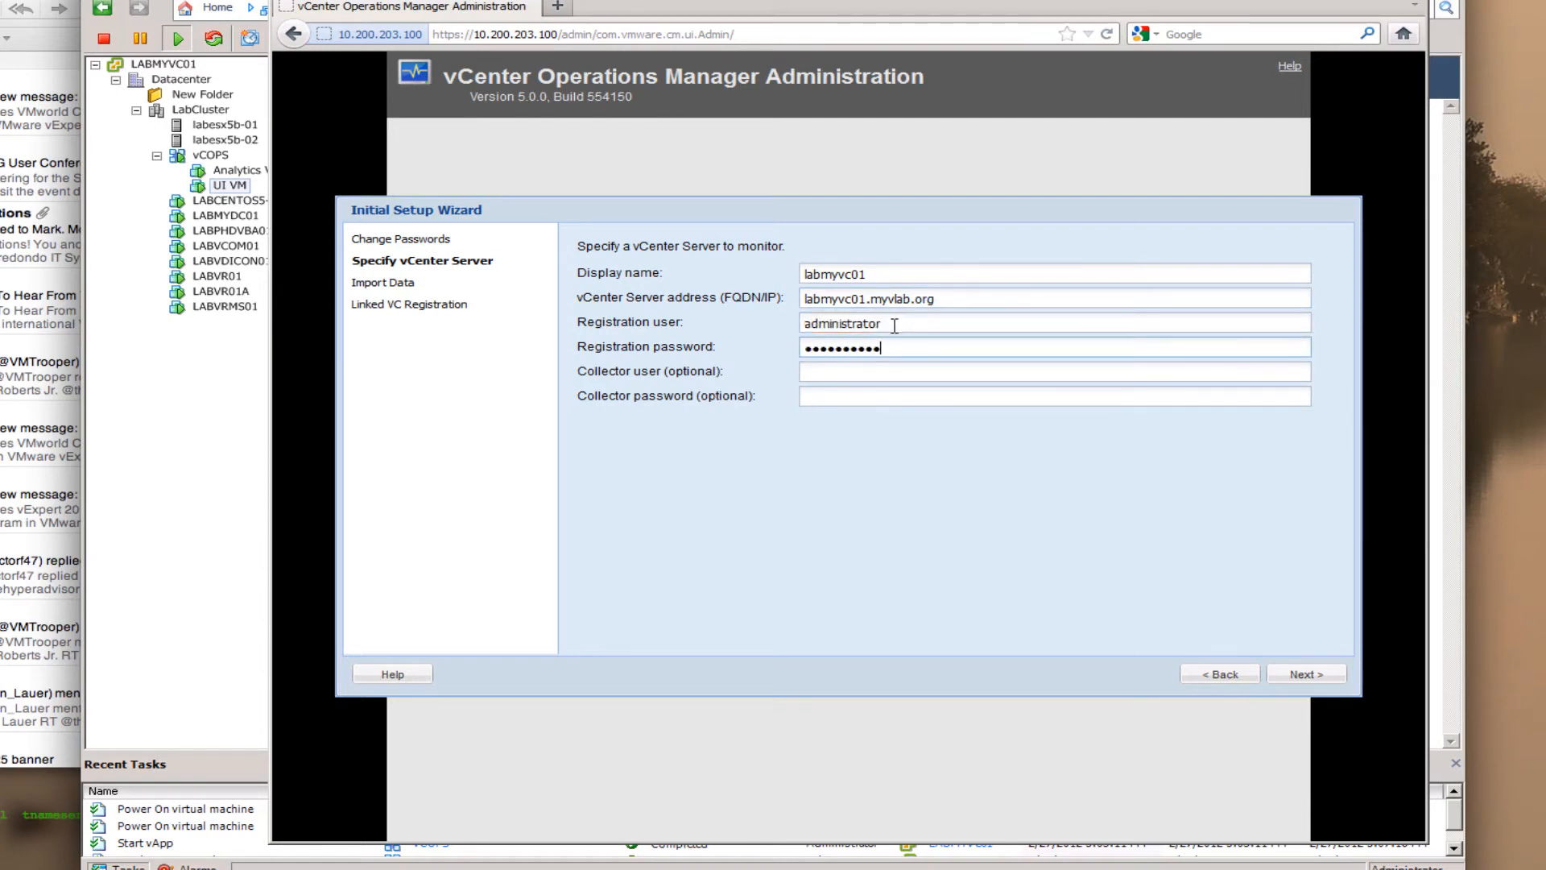
{"action": "left_click", "coordinate": [1291, 676]}
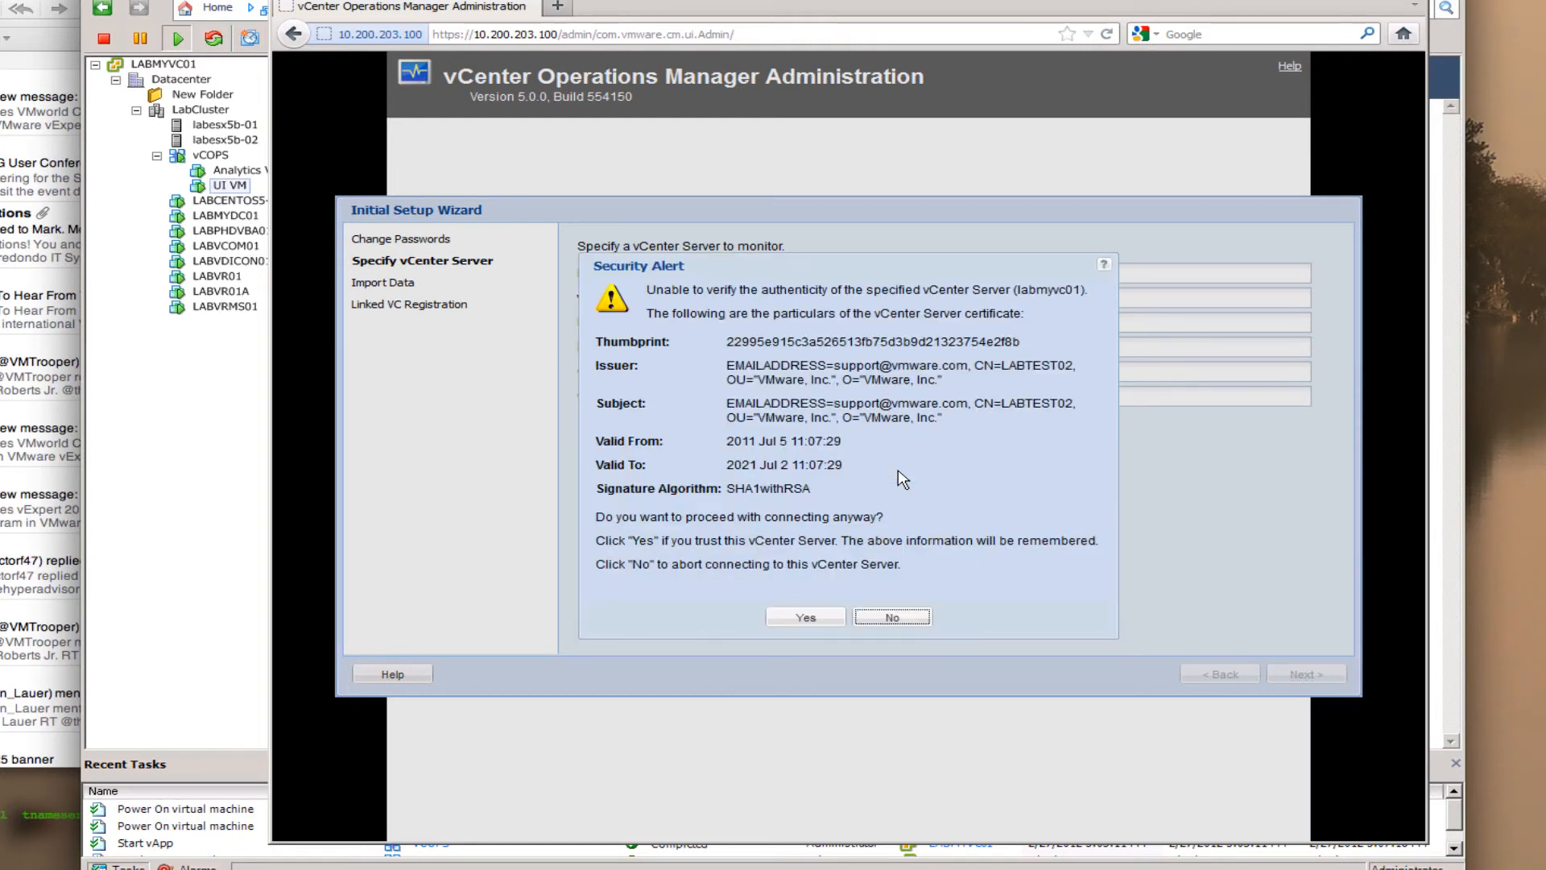
- Accept the vCenter Server's certificate in the Security Alert
{"action": "left_click", "coordinate": [805, 617]}
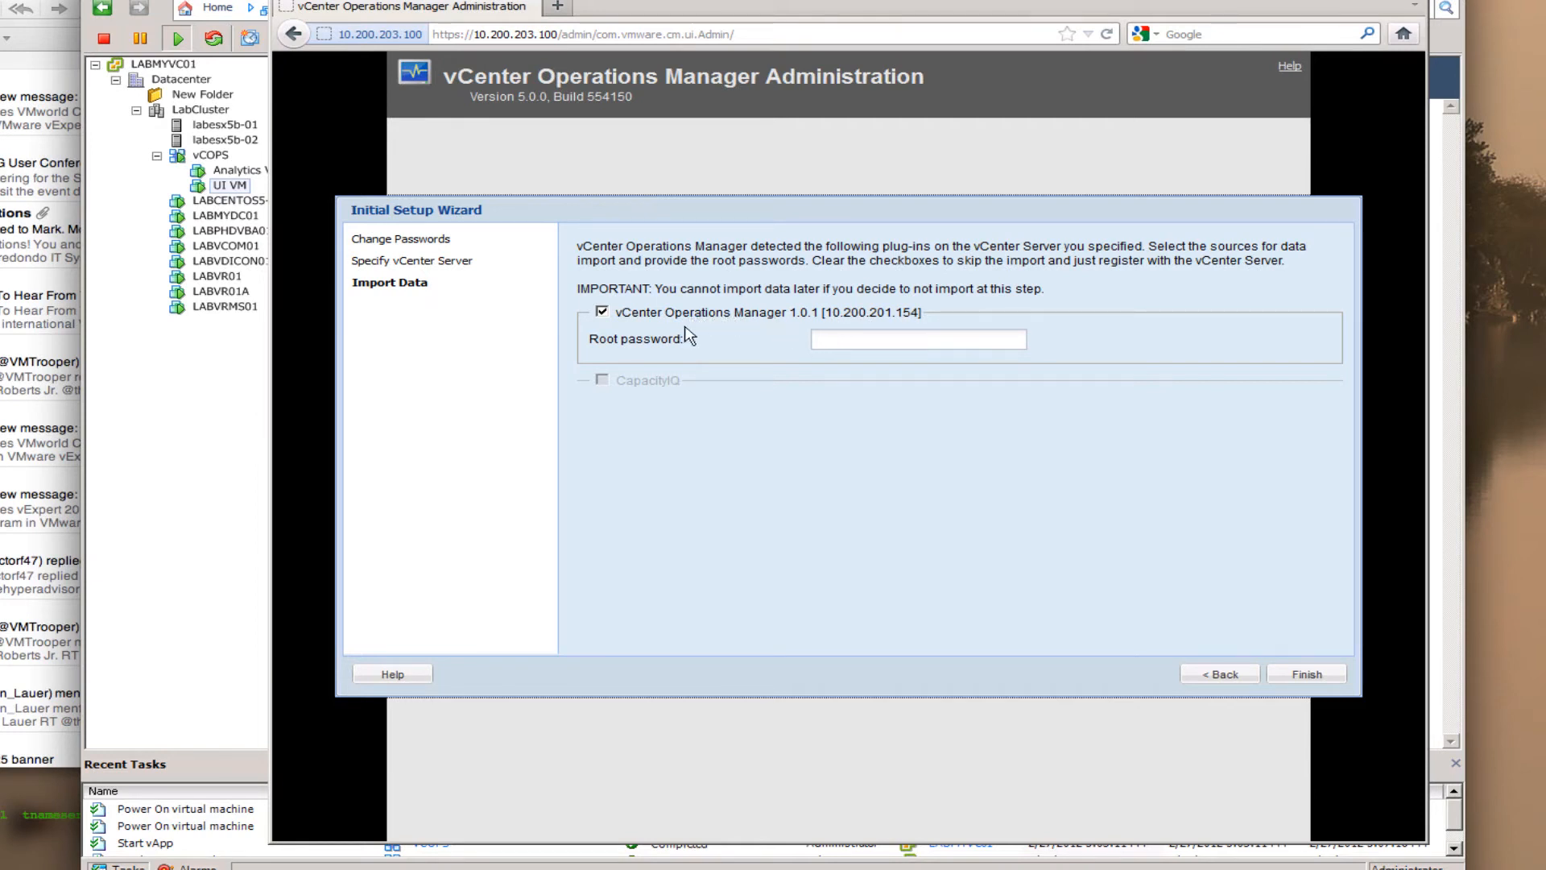
- Uncheck the vCenter Operations Manager 1.0.1 import and advance to Linked VC Registration
{"action": "left_click", "coordinate": [843, 343]}
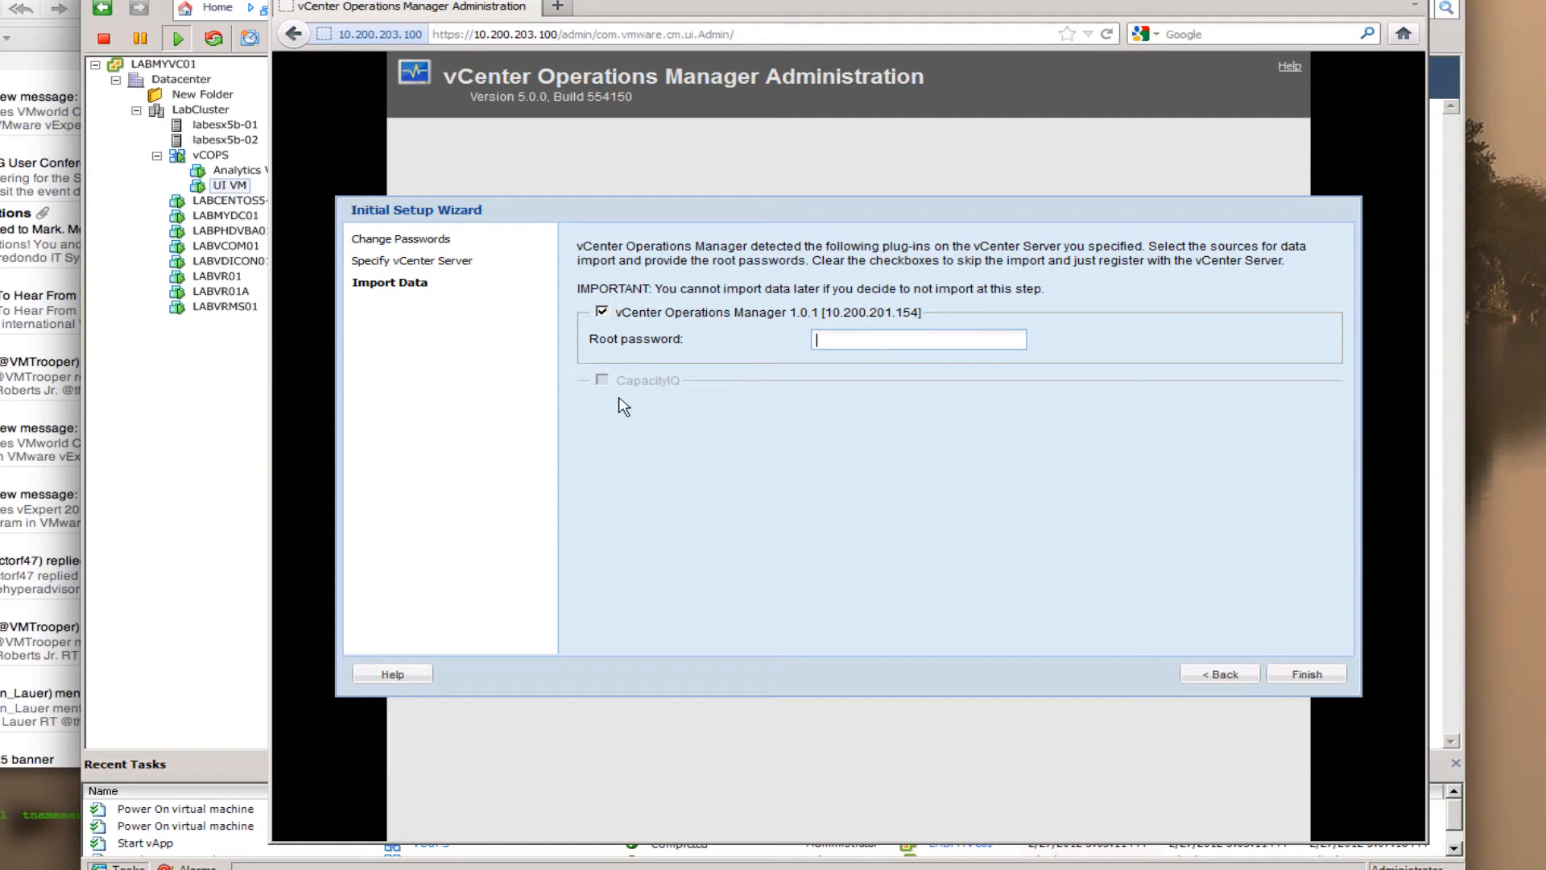
{"action": "left_click", "coordinate": [602, 313]}
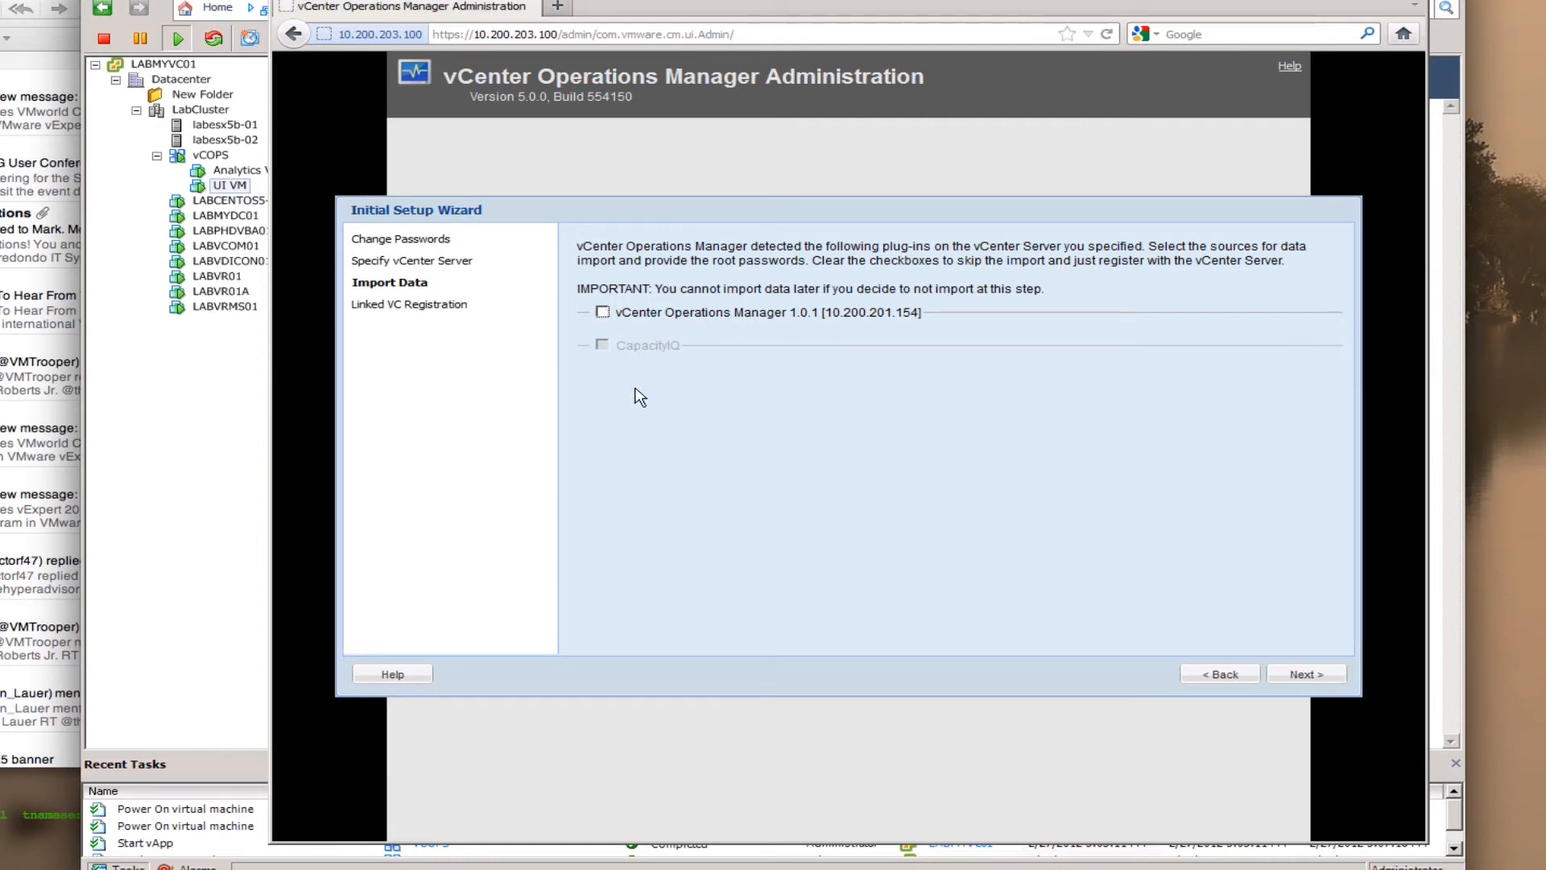
{"action": "left_click", "coordinate": [1305, 677]}
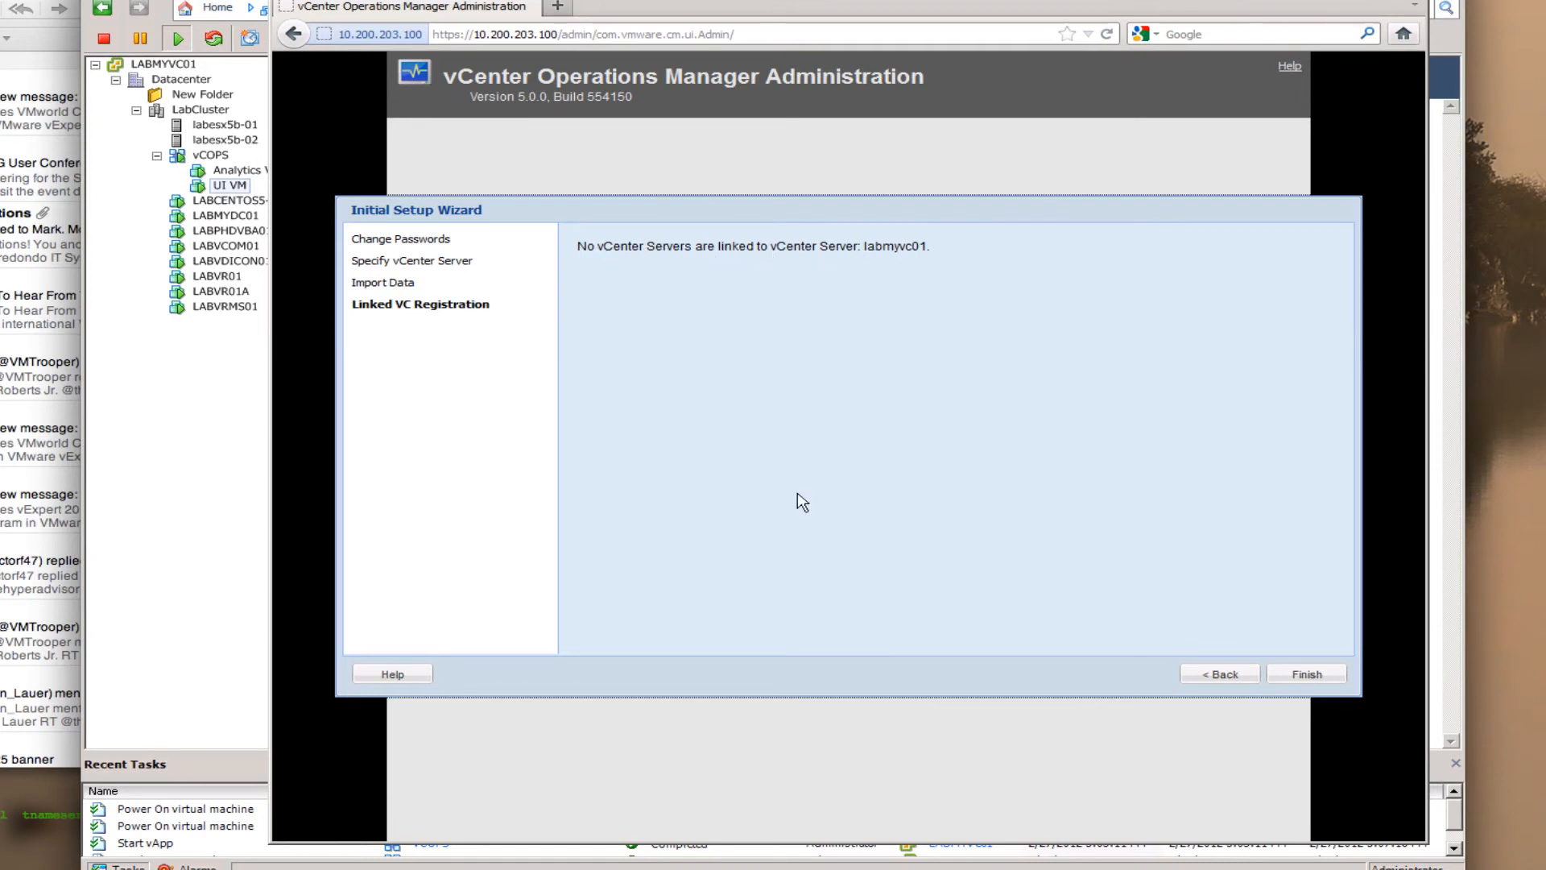
- Finish the wizard and force registration with labmyvc01 when registration fails
{"action": "left_click", "coordinate": [1300, 674]}
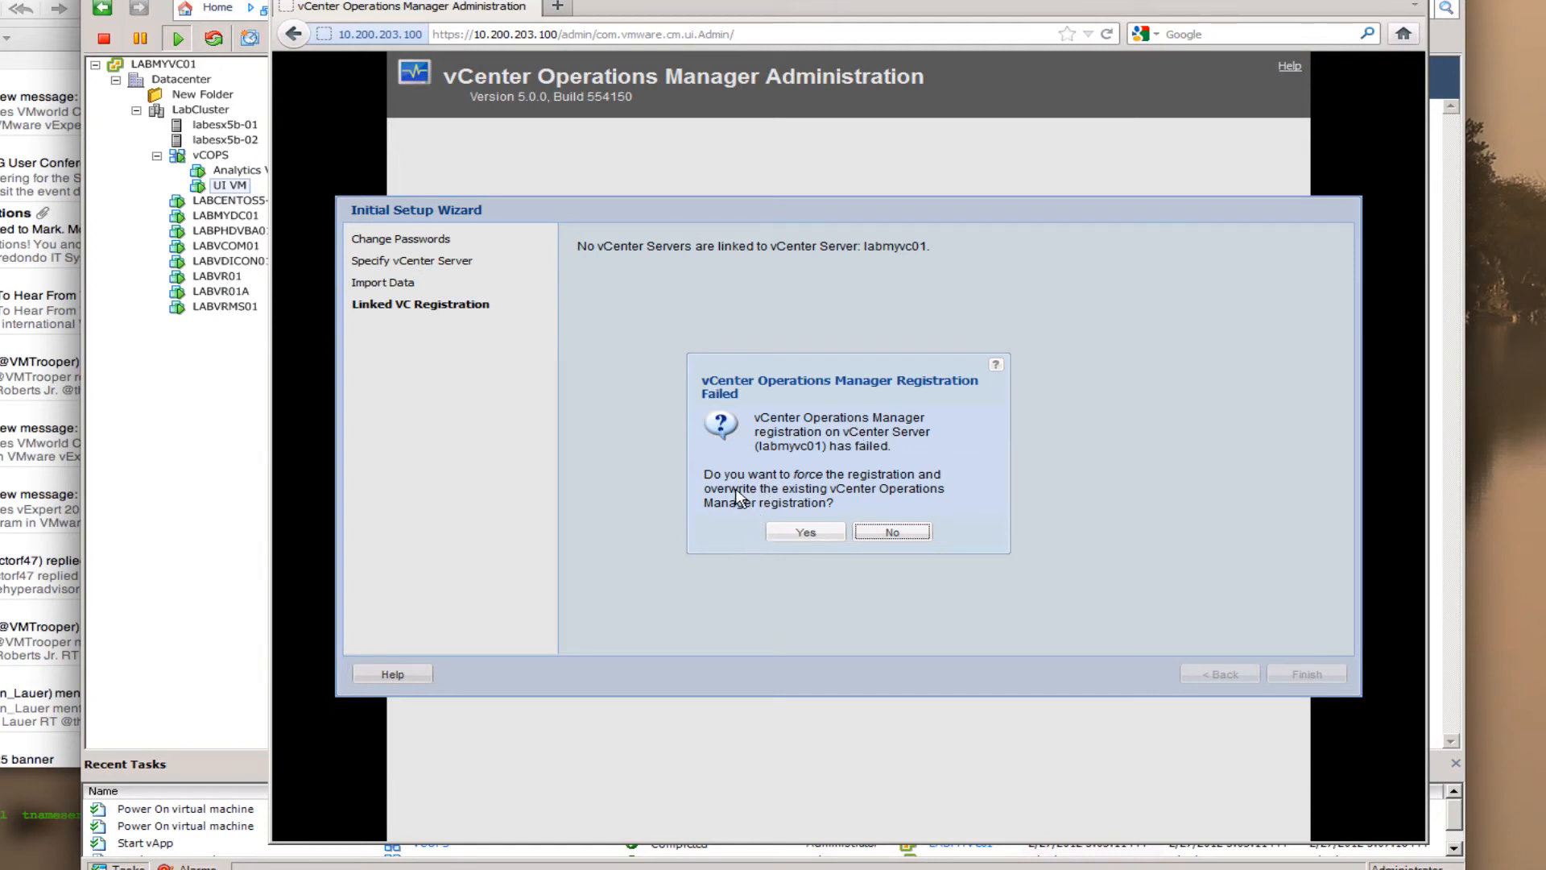
{"action": "left_click", "coordinate": [805, 532]}
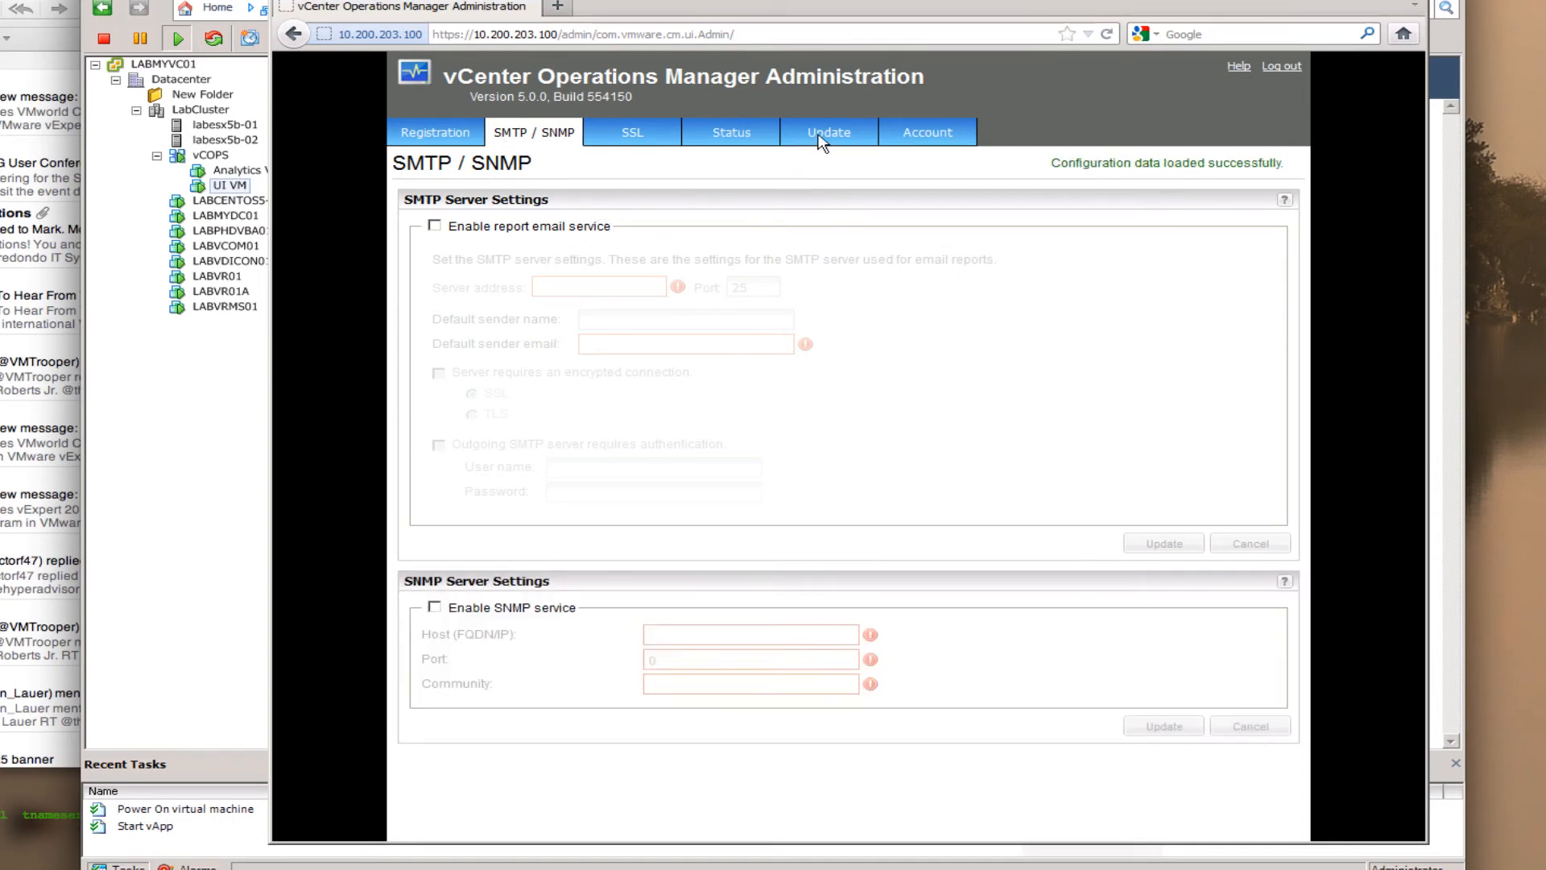
- View the Update page, then the Account page
{"action": "left_click", "coordinate": [809, 135]}
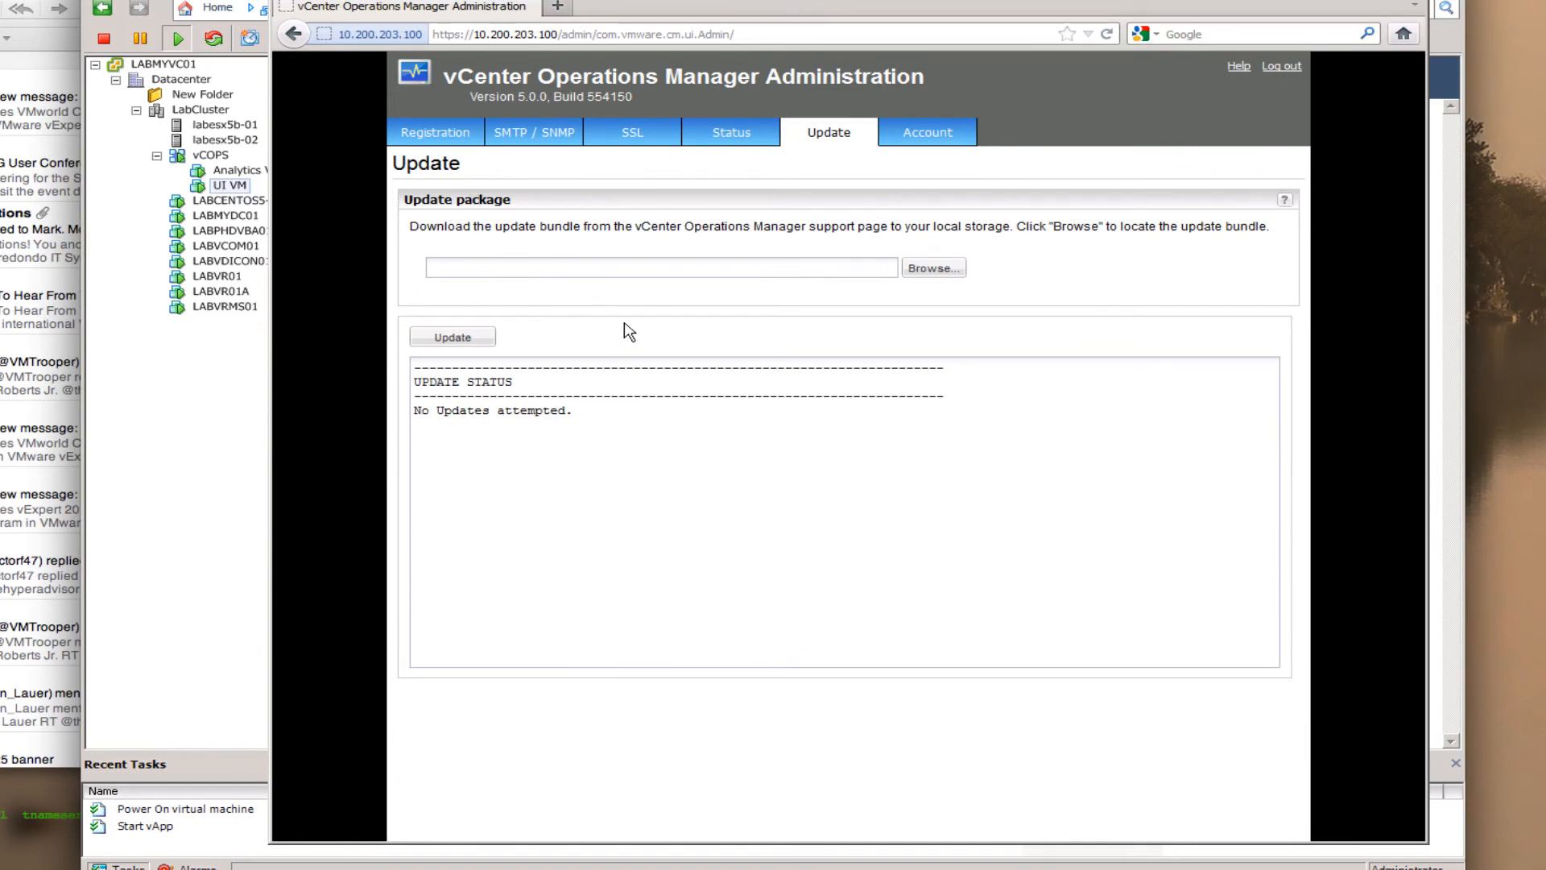
{"action": "left_click", "coordinate": [918, 135]}
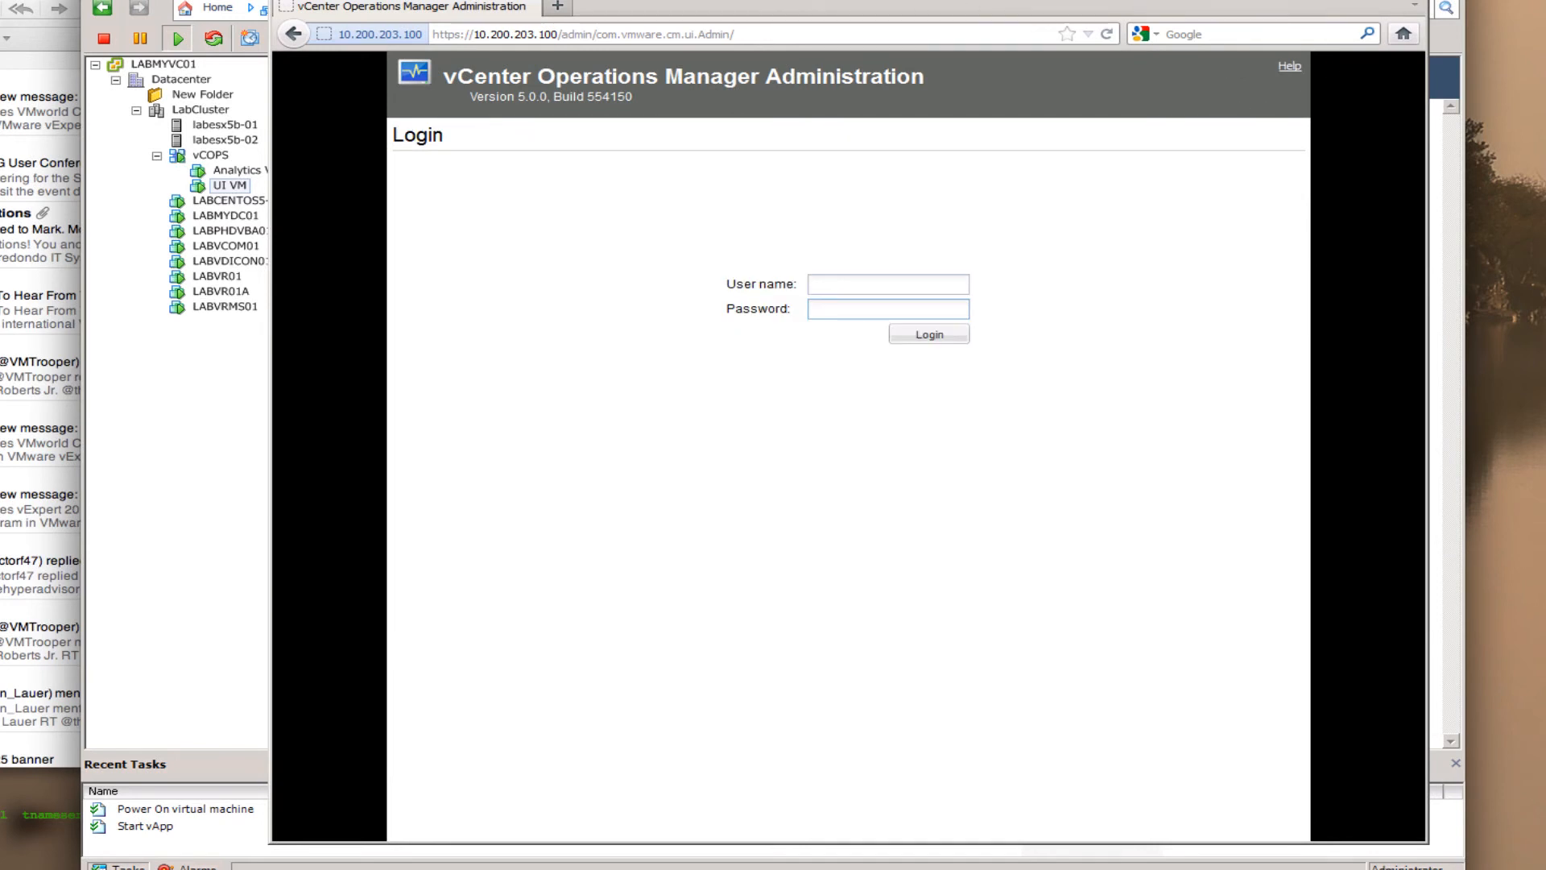
- Close the UI VM console and confirm the vCenter Operations Manager 5.0 plug-in is enabled
{"action": "left_click", "coordinate": [1378, 1]}
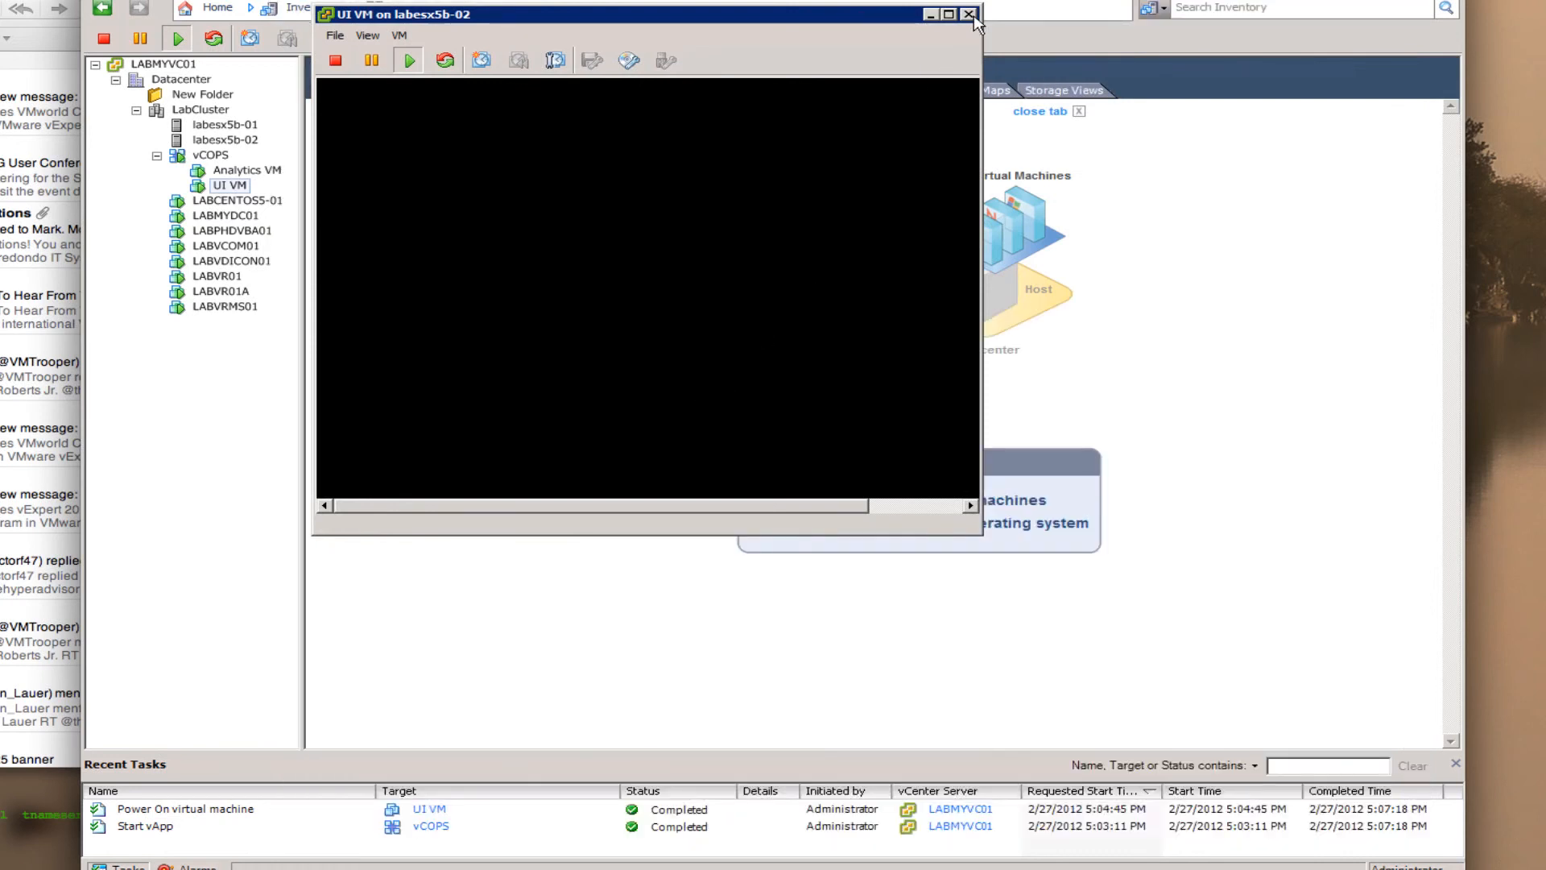
{"action": "left_click", "coordinate": [970, 14]}
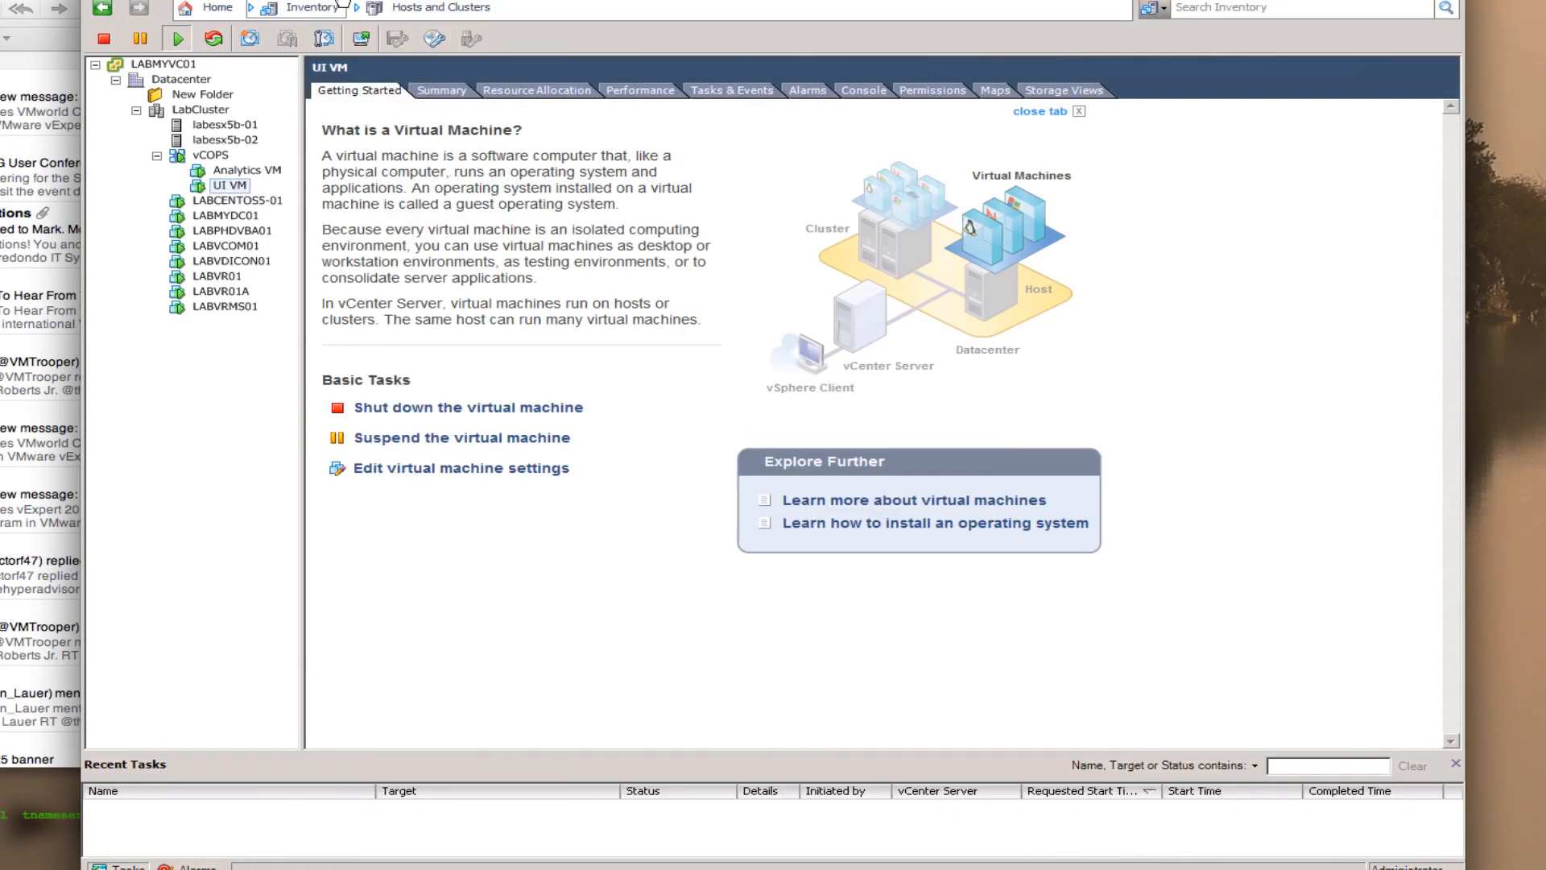
{"action": "left_click", "coordinate": [353, 0]}
{"action": "left_click", "coordinate": [411, 4]}
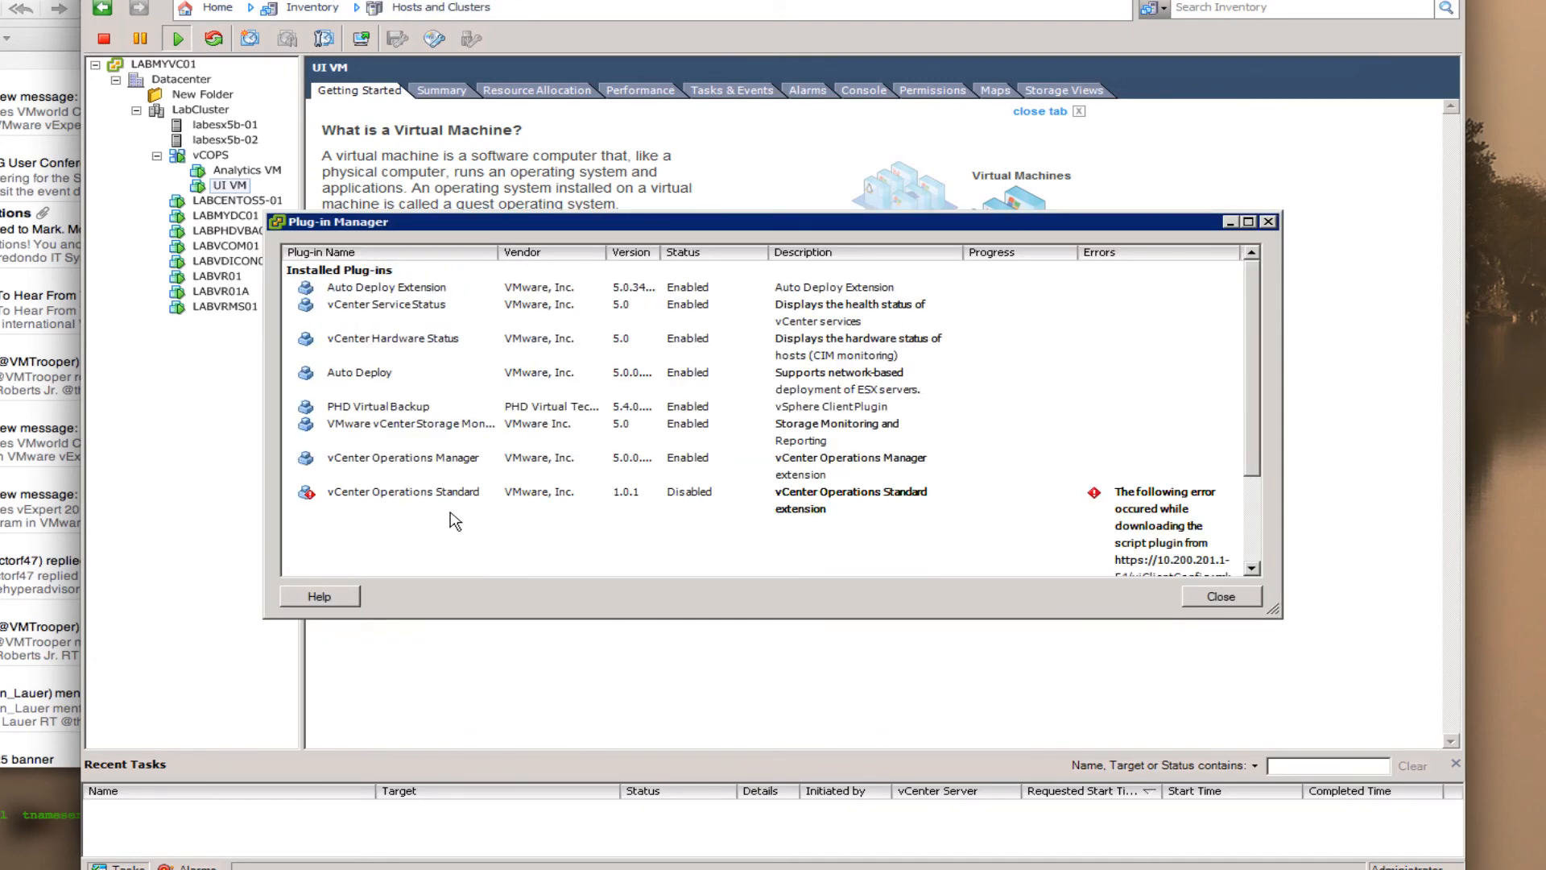
{"action": "left_click", "coordinate": [665, 473]}
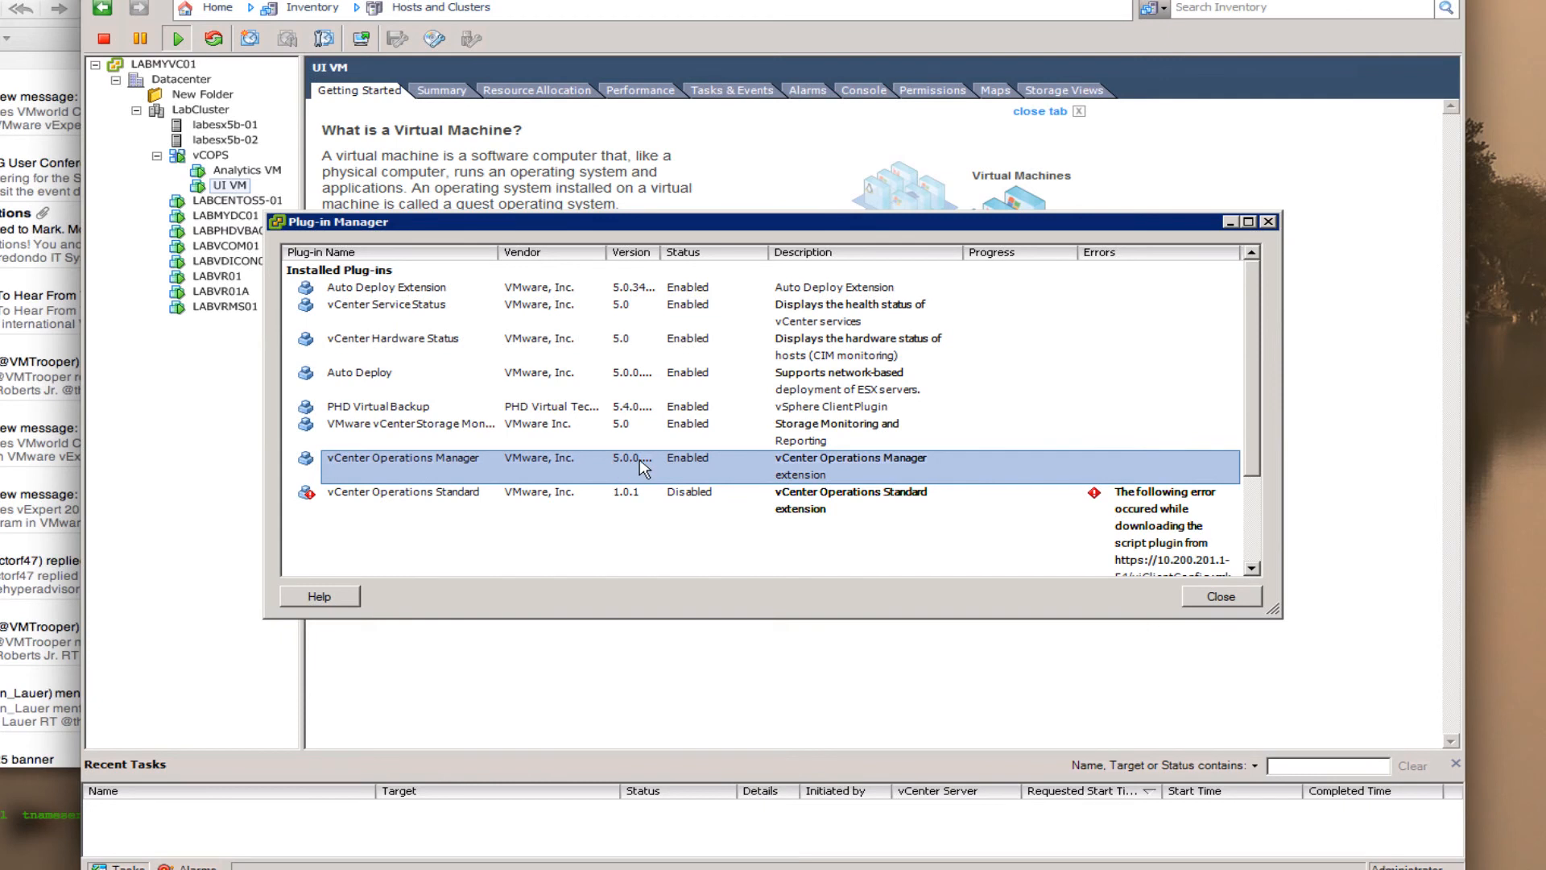
{"action": "left_click_drag", "start_coordinate": [660, 252], "coordinate": [689, 252]}
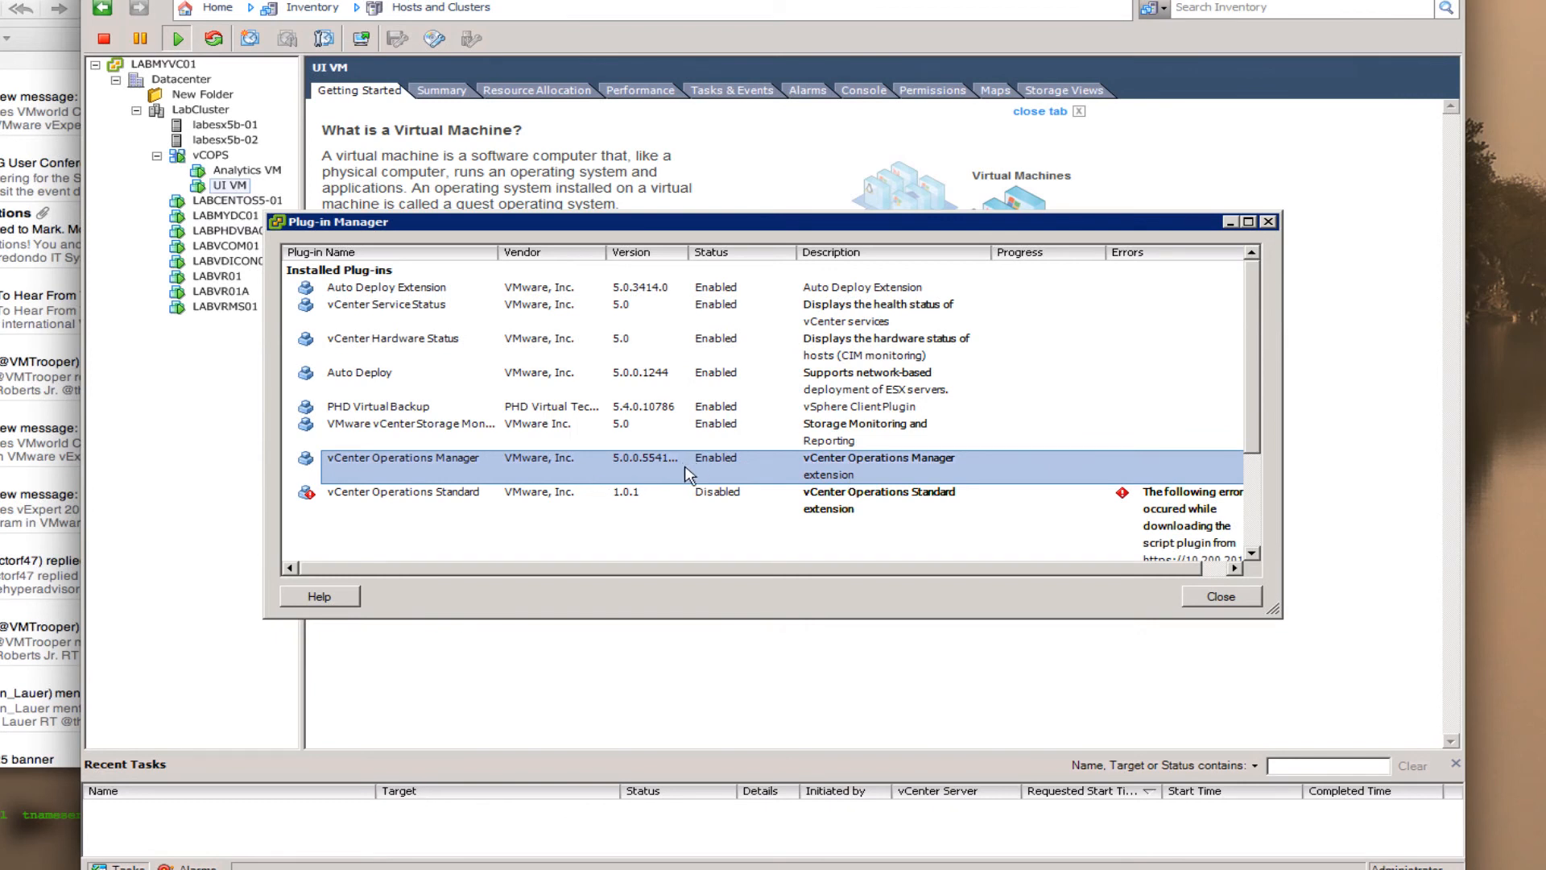
{"action": "left_click", "coordinate": [1223, 599]}
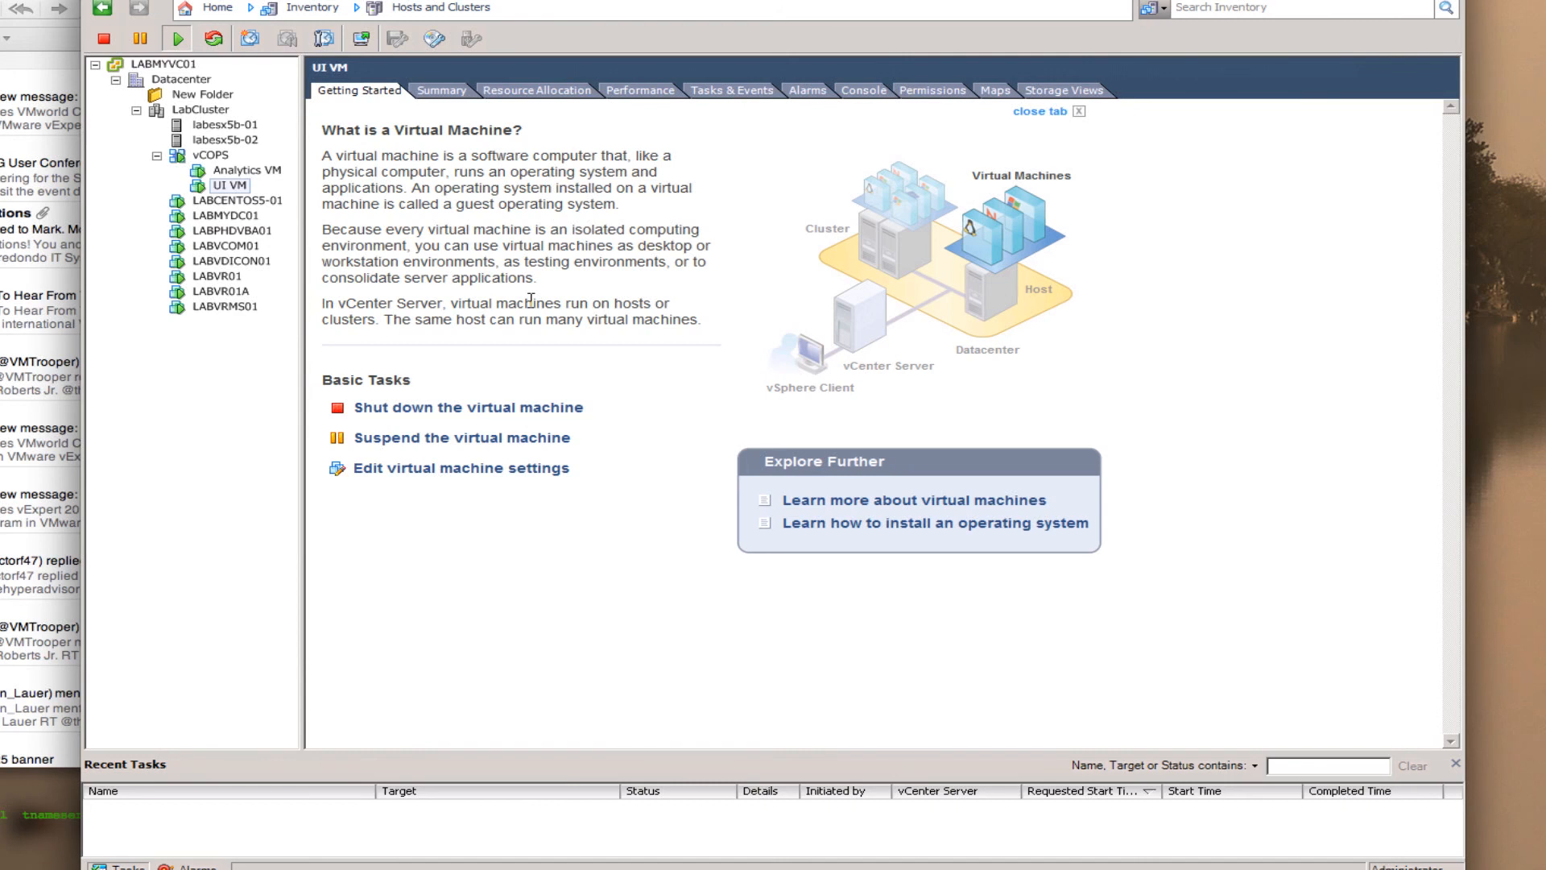
- From Home, open vCenter Operations Manager under Solutions and Applications, accepting the certificate alert
{"action": "left_click", "coordinate": [214, 8]}
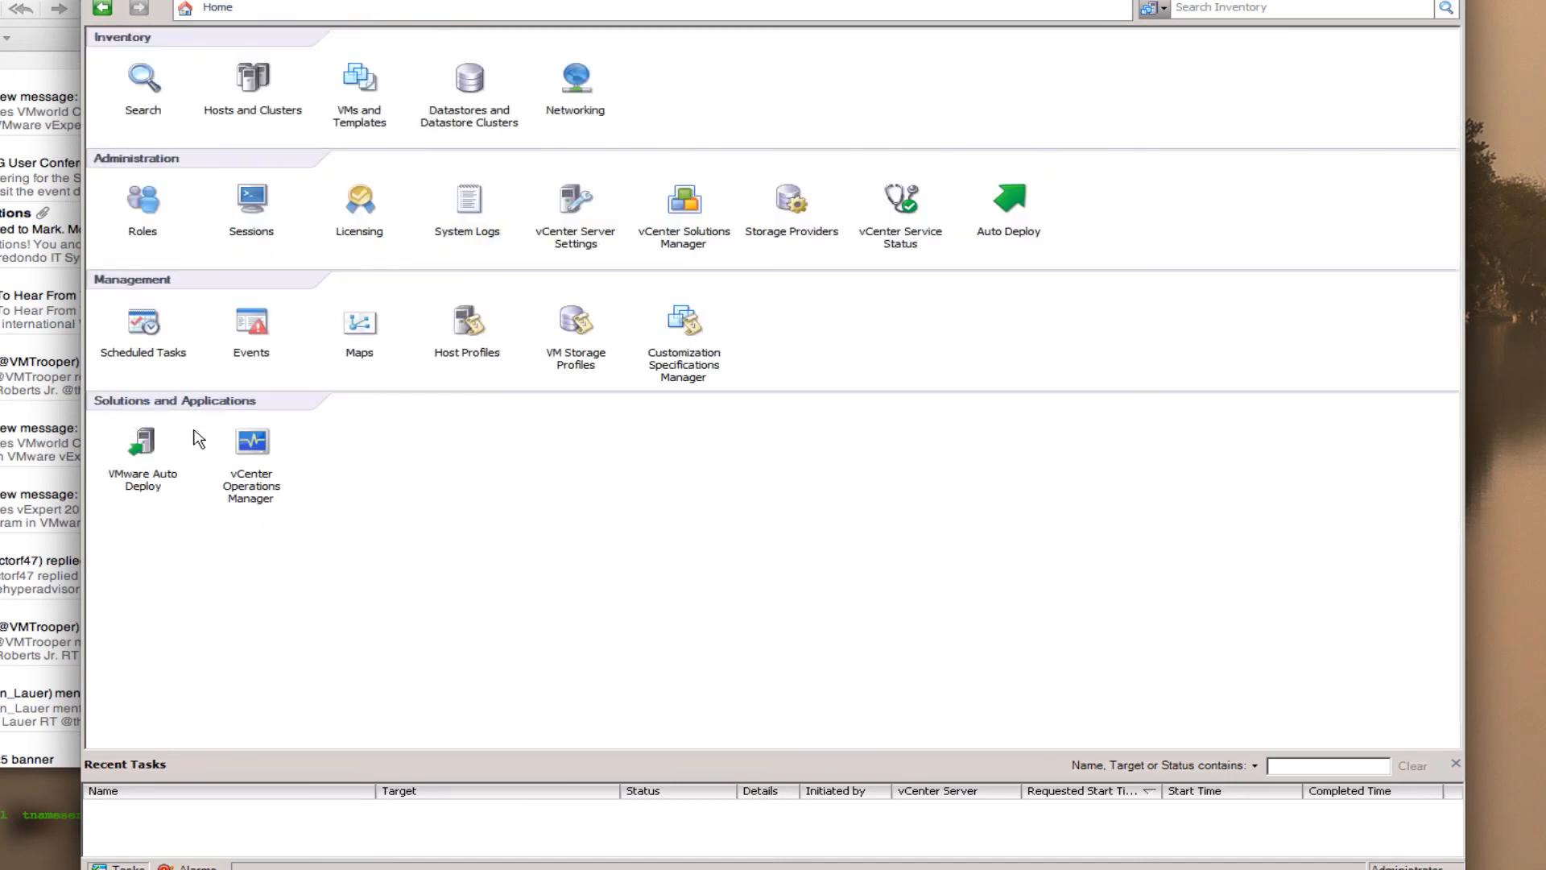
{"action": "left_click", "coordinate": [252, 469]}
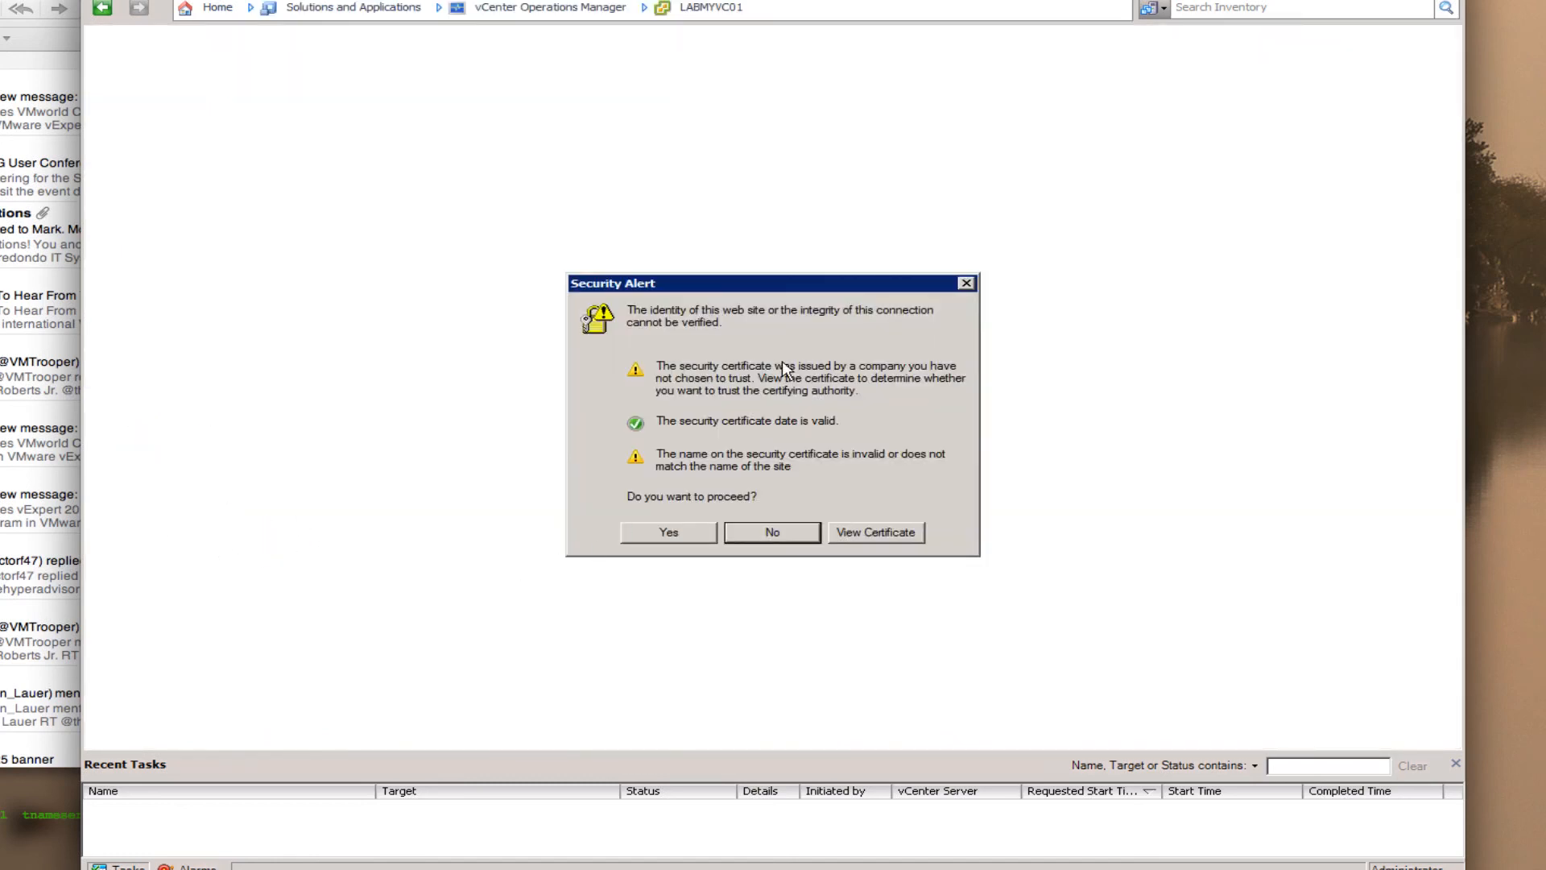
{"action": "left_click", "coordinate": [689, 533]}
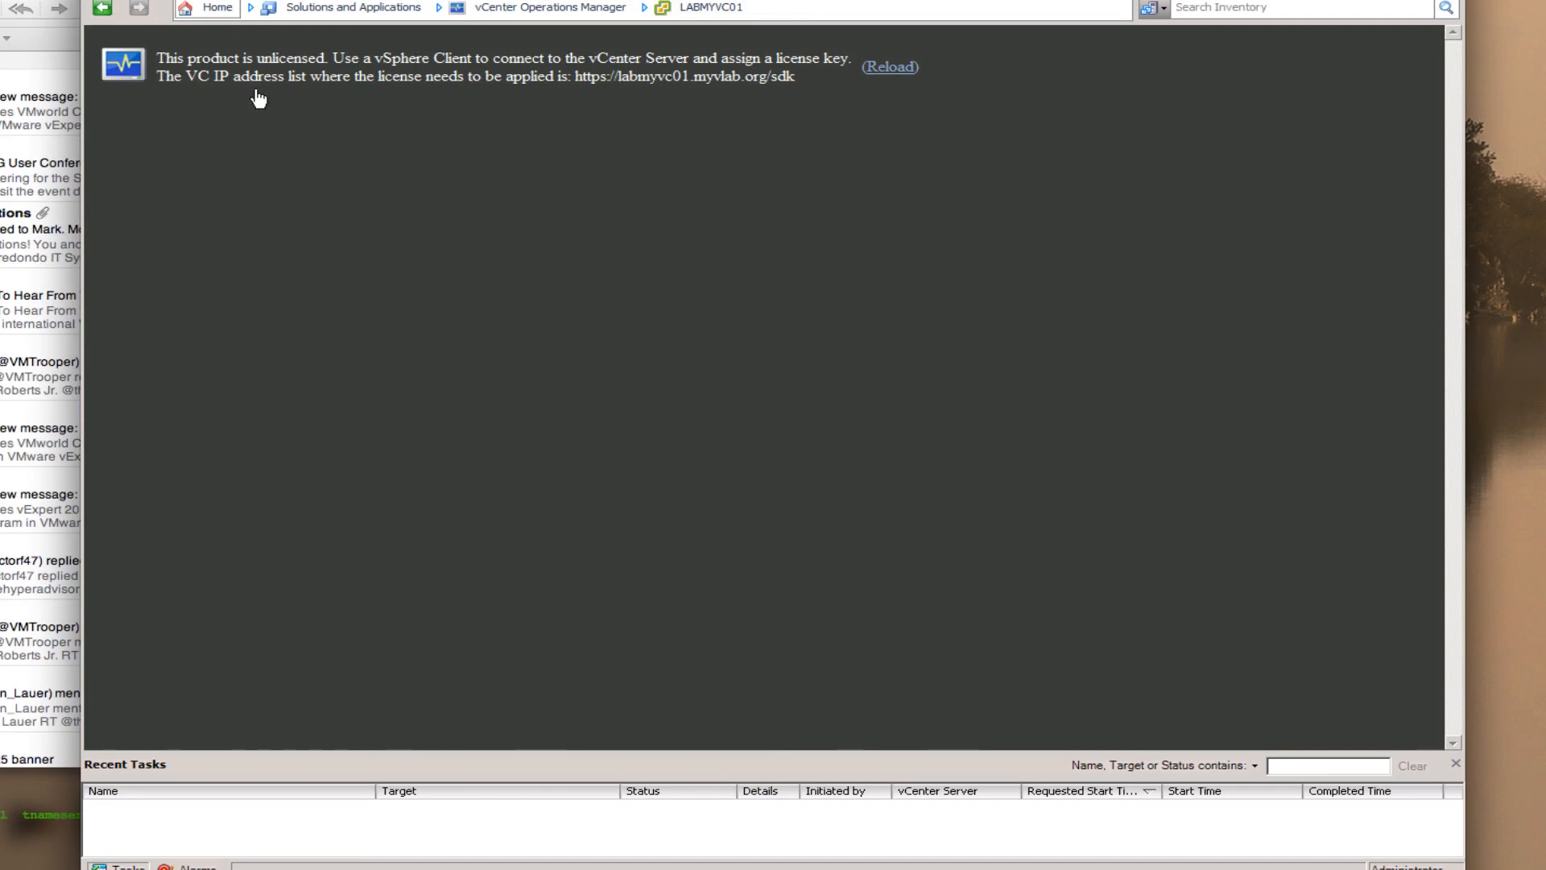
- Reload to show the dashboard, then expand World > labmyvc01 > Datacenter > LabCluster
{"action": "left_click", "coordinate": [890, 67]}
{"action": "left_click", "coordinate": [890, 67]}
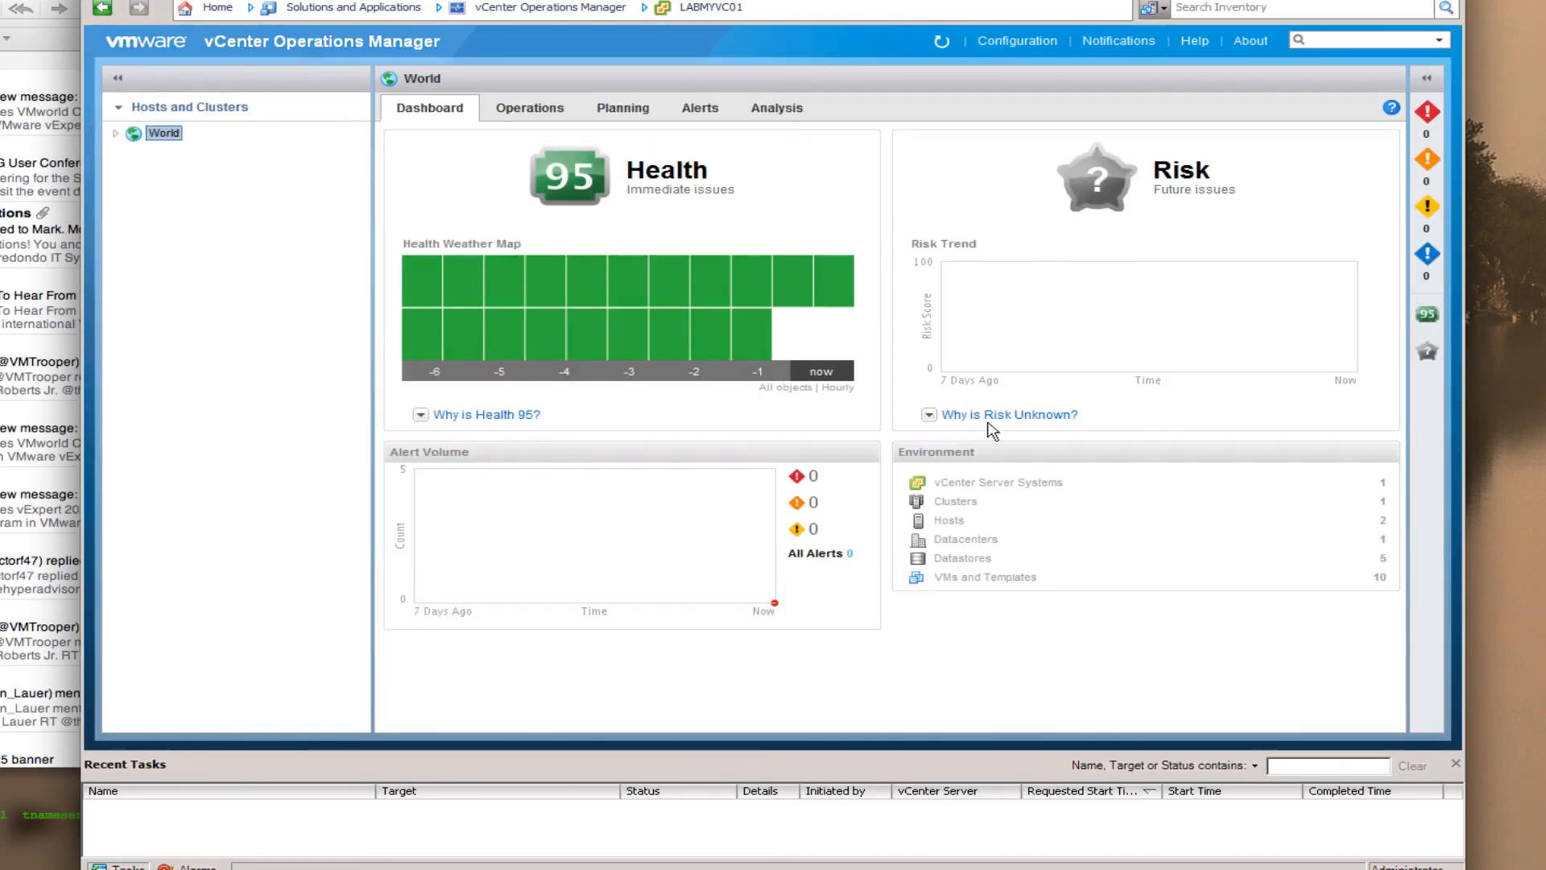
{"action": "left_click", "coordinate": [116, 133]}
{"action": "left_click", "coordinate": [135, 150]}
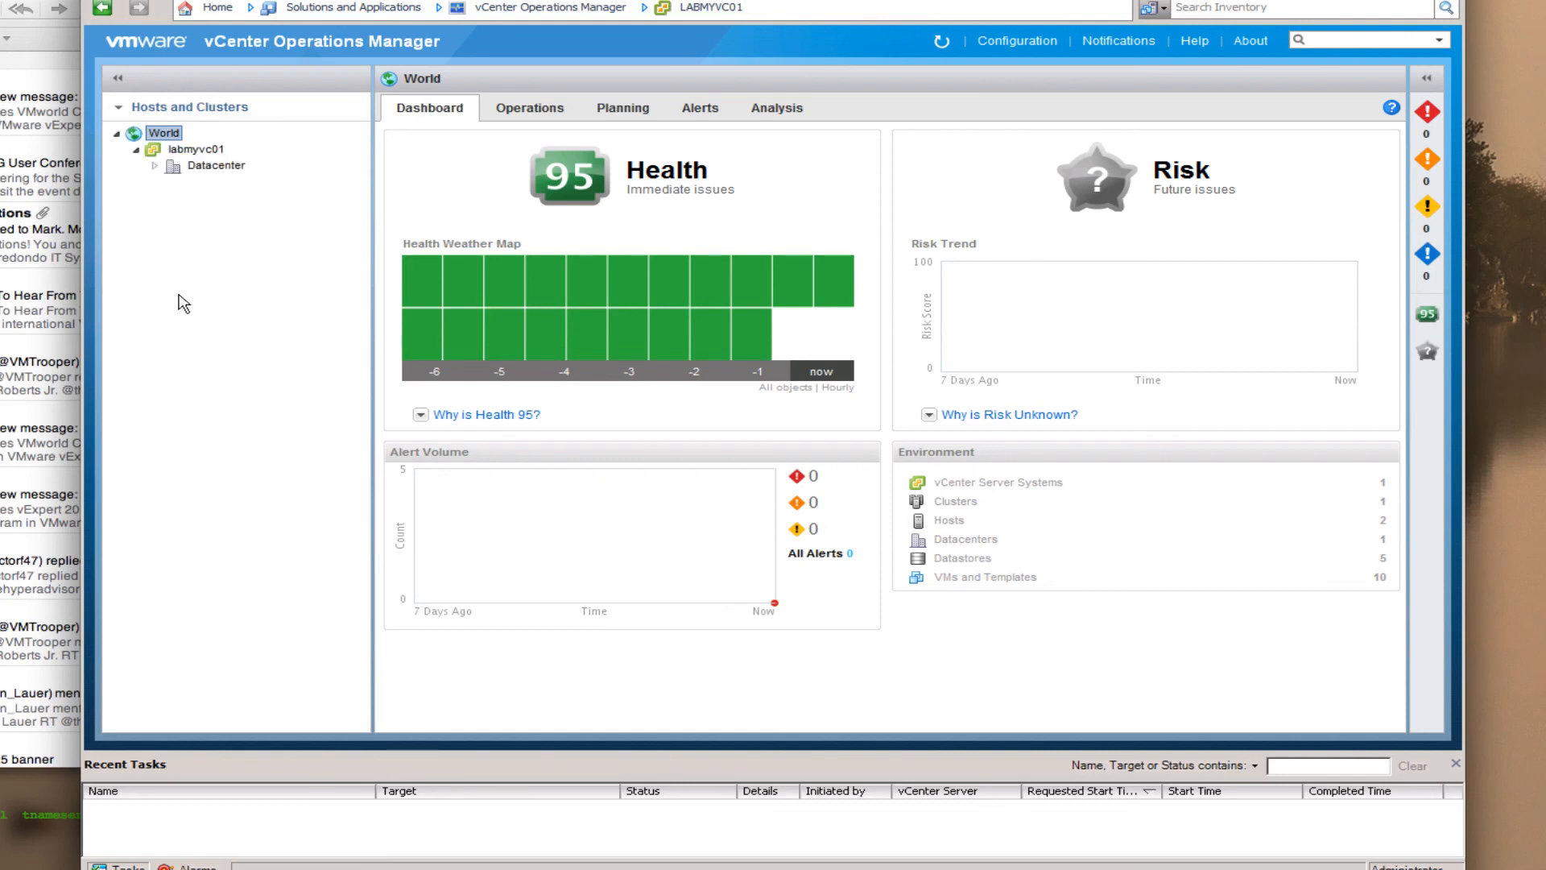
{"action": "left_click", "coordinate": [155, 165]}
{"action": "left_click", "coordinate": [174, 182]}
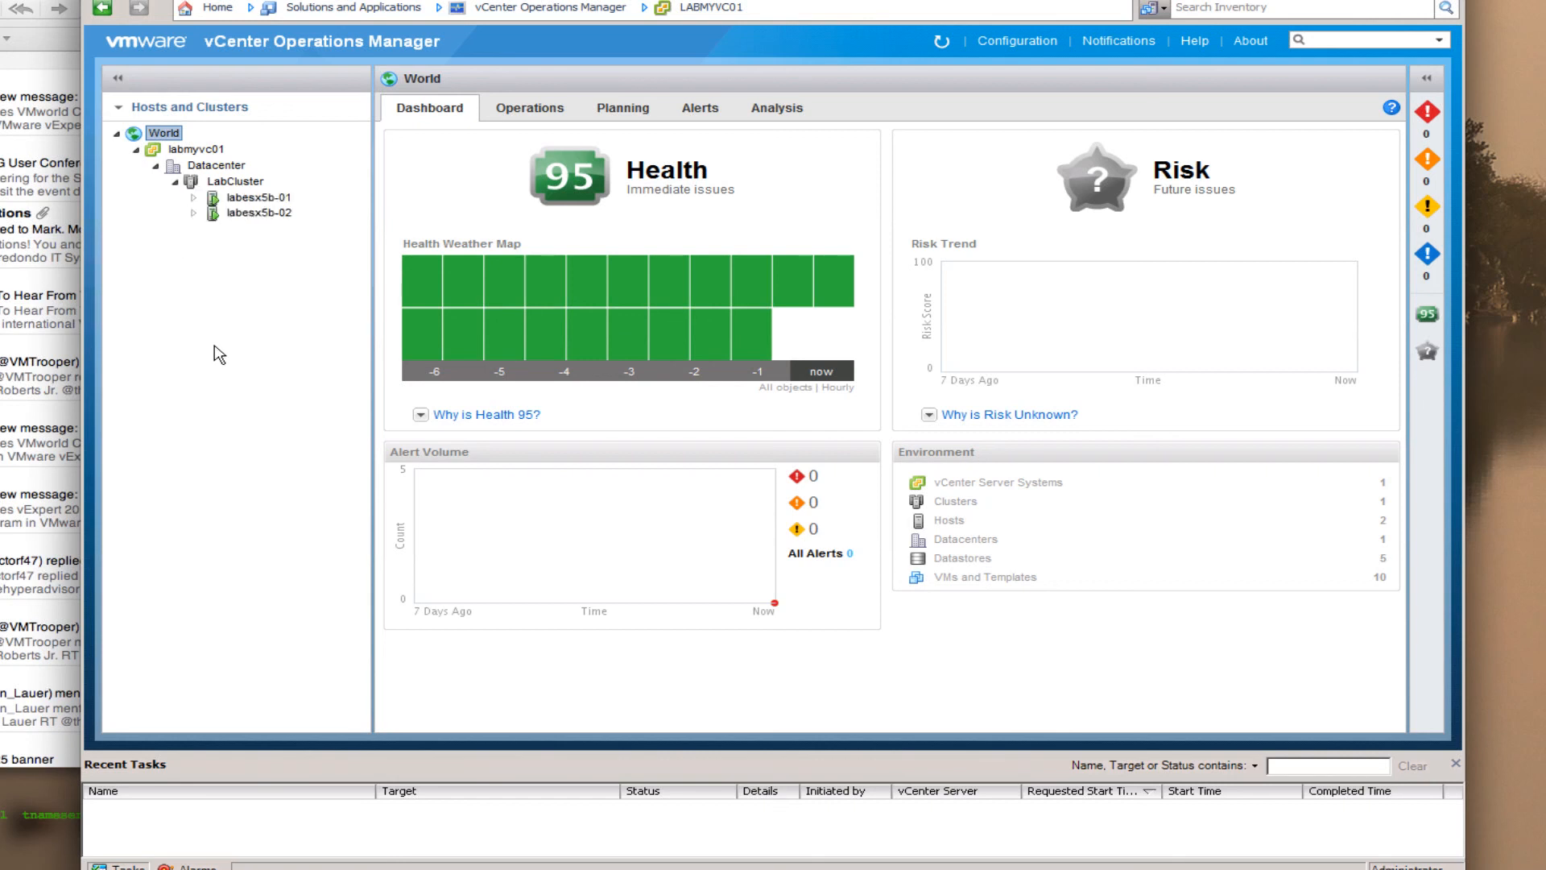